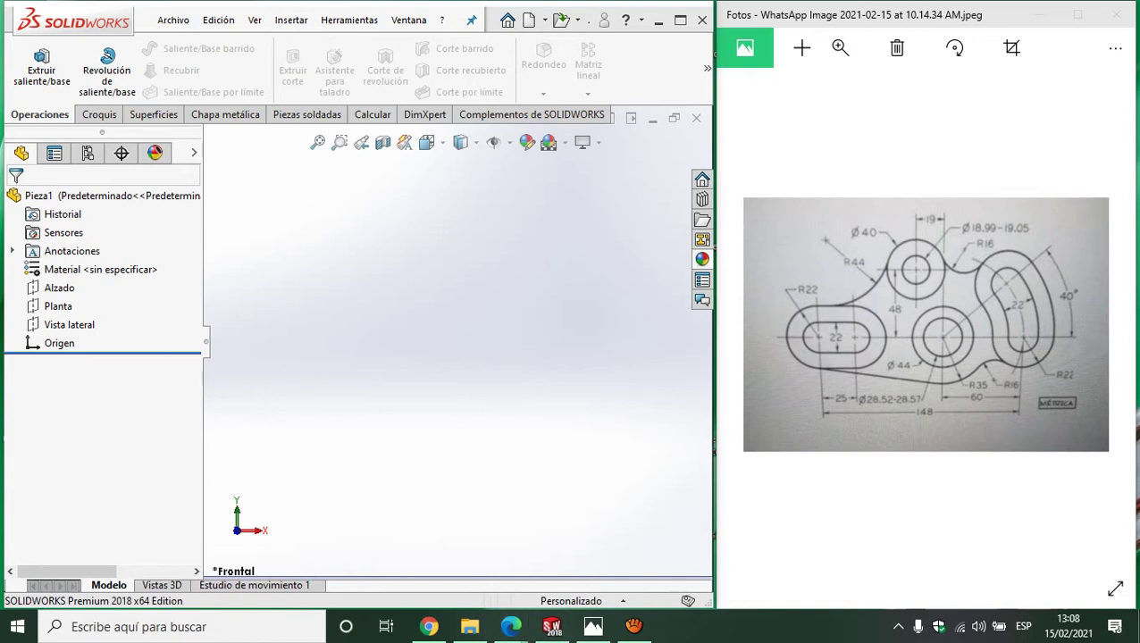
Open a new sketch on the Alzado (front) plane with the Circle tool active.
left_click(47, 290)
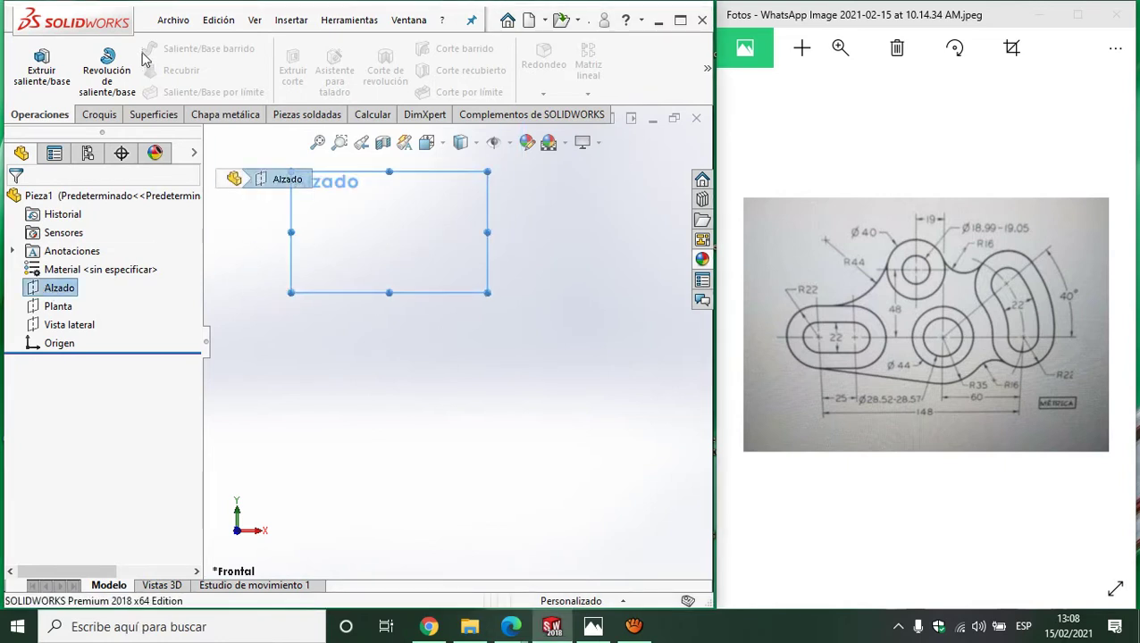
left_click(99, 115)
left_click(30, 58)
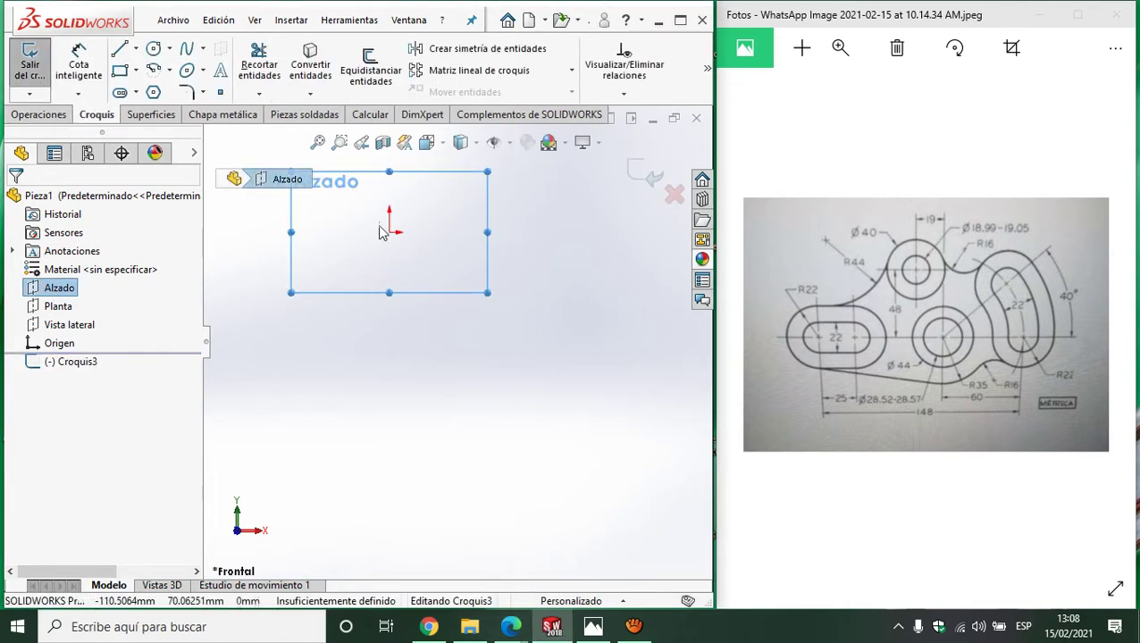
scroll(384, 241, "up", 2)
scroll(397, 284, "down", 3)
scroll(412, 304, "down", 2)
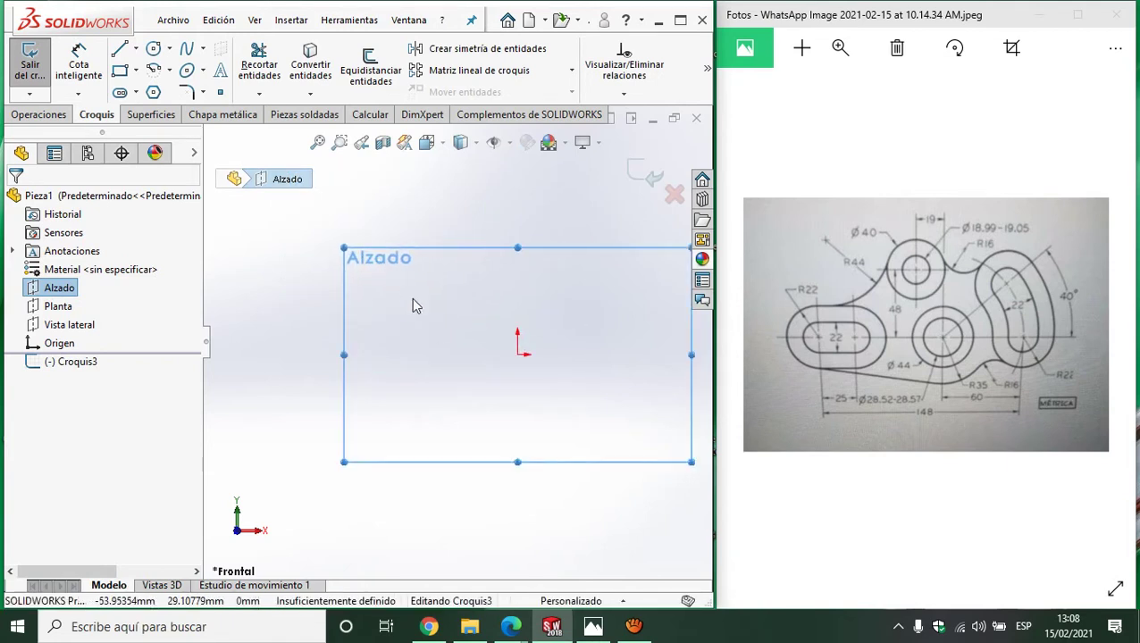
left_click(153, 49)
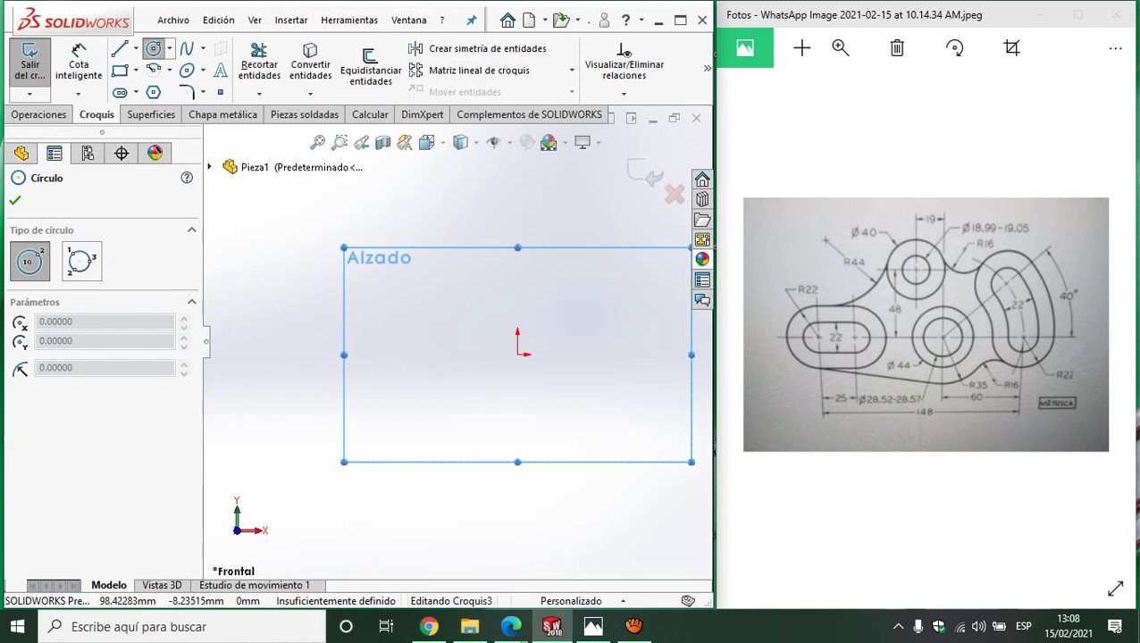
Draw two concentric circles centred on the origin.
left_click(517, 354)
left_click(547, 412)
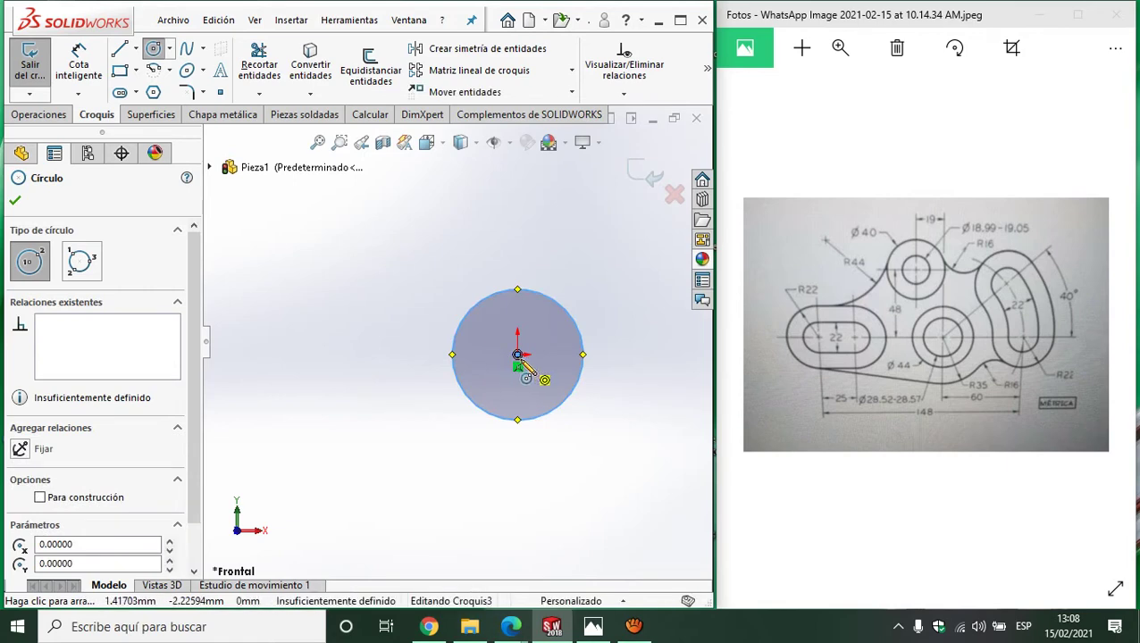
left_click(517, 354)
left_click(591, 427)
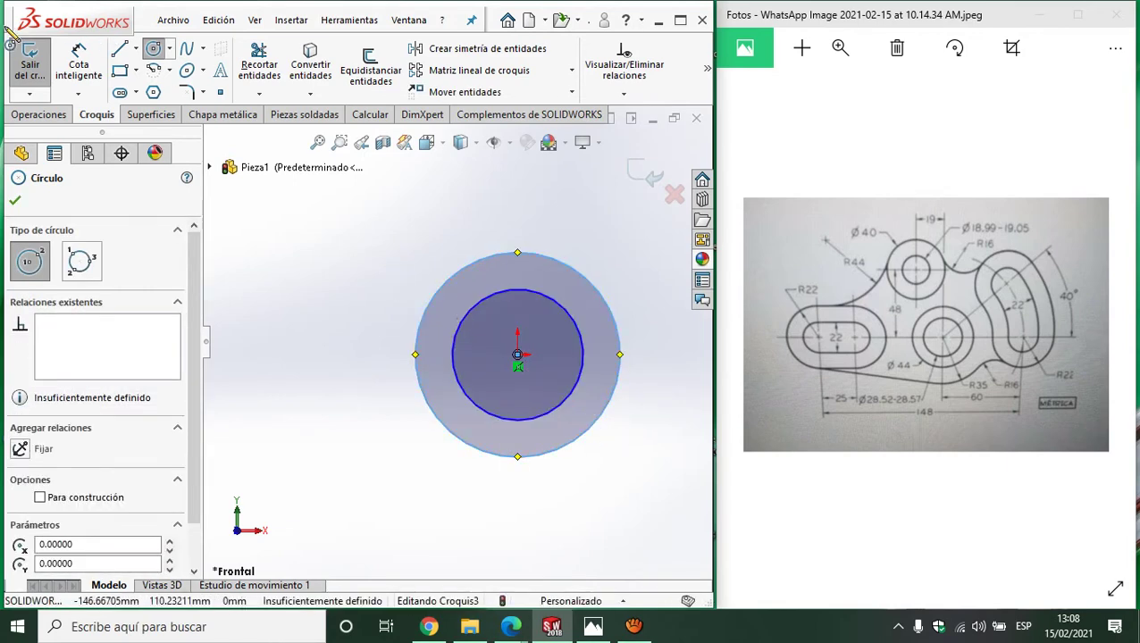
Dimension the inner circle to Ø28.52 and the outer circle to Ø44.
left_click(61, 63)
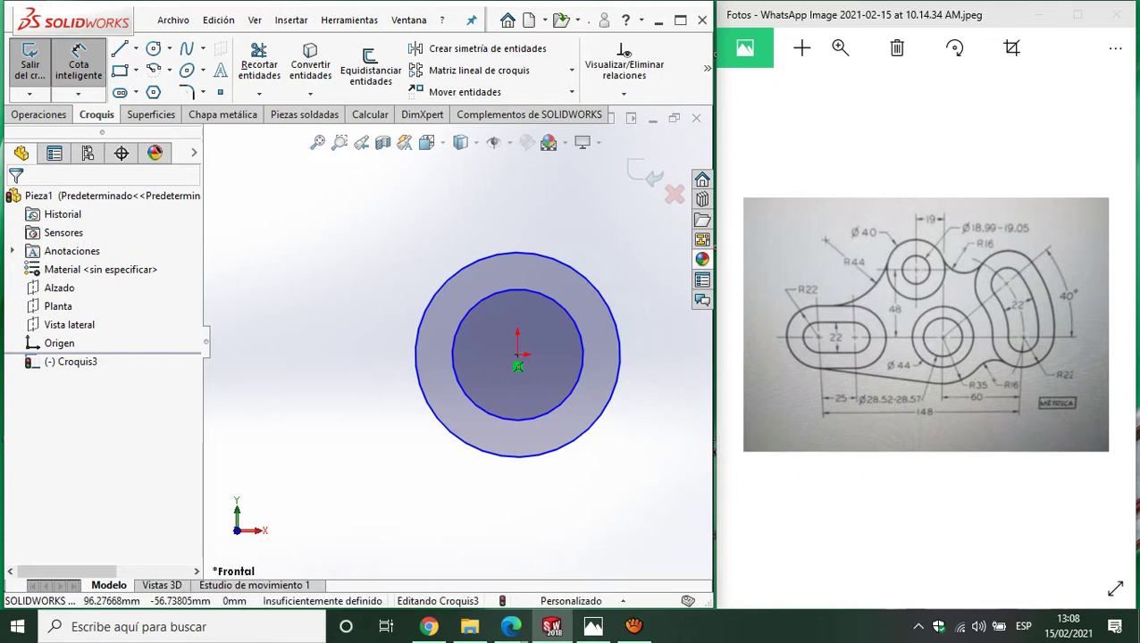
left_click(564, 317)
left_click(643, 483)
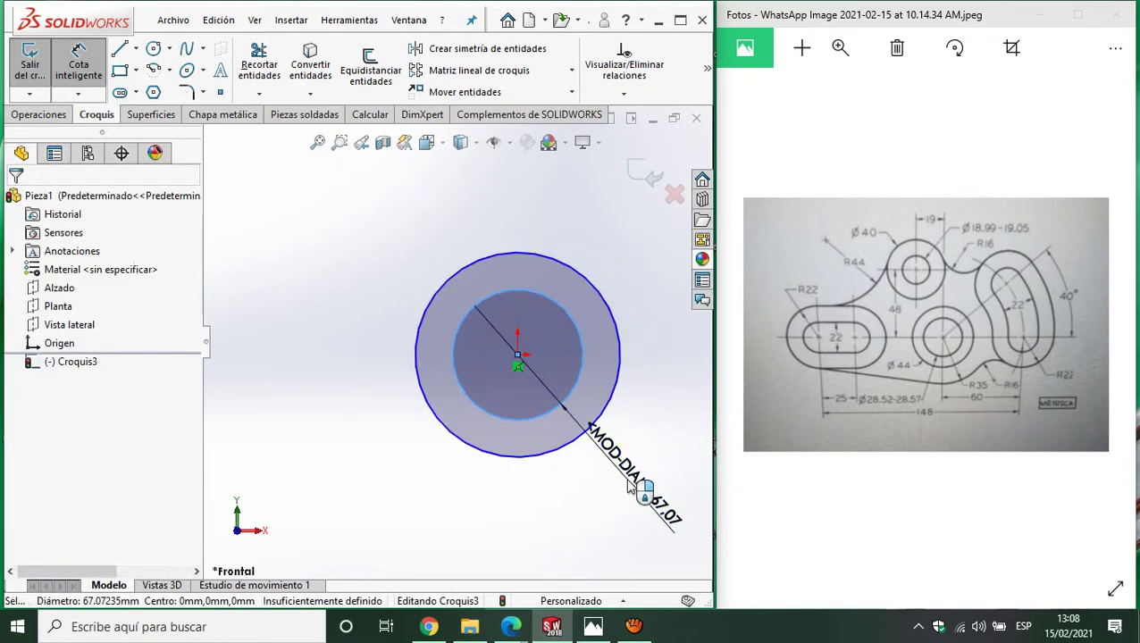
type("28.52")
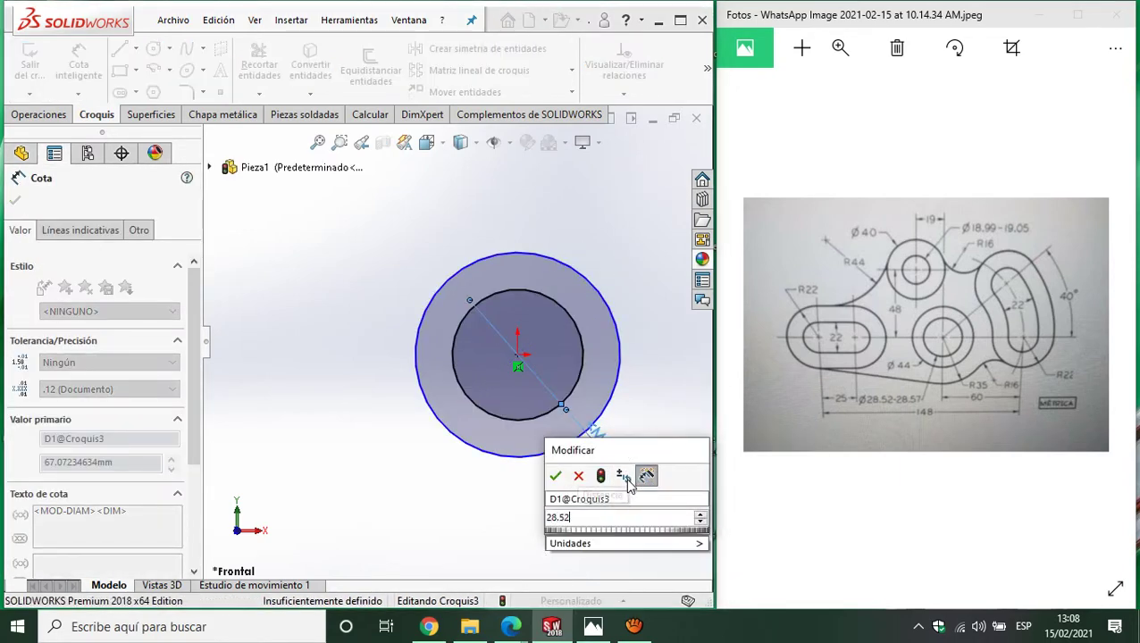
key("Return")
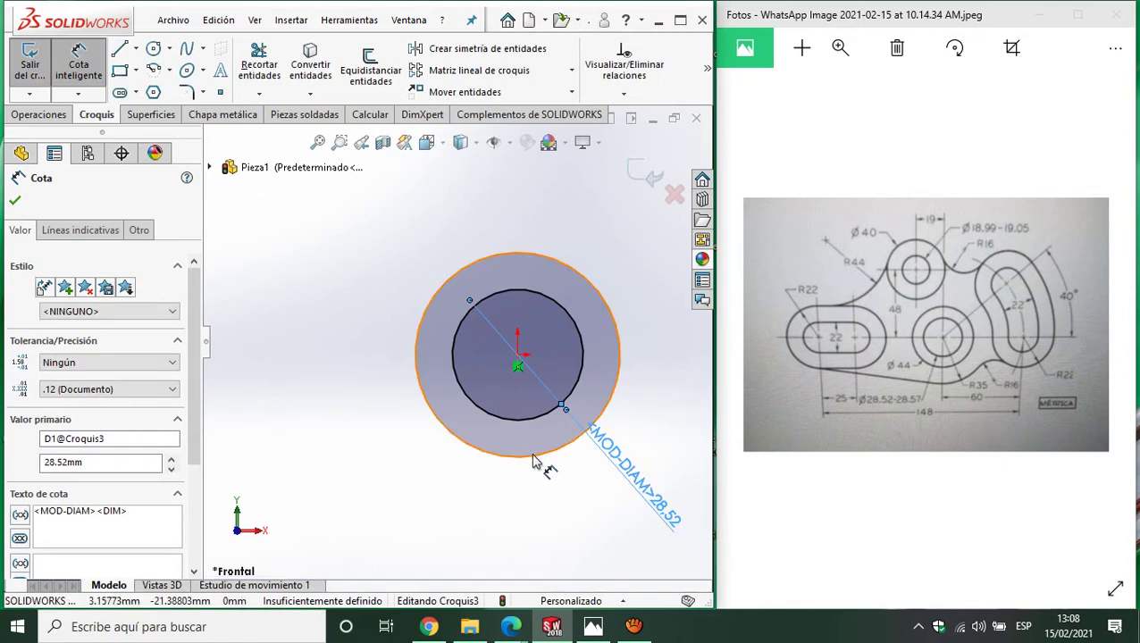
left_click(539, 455)
left_click(521, 515)
type("44")
key("Return")
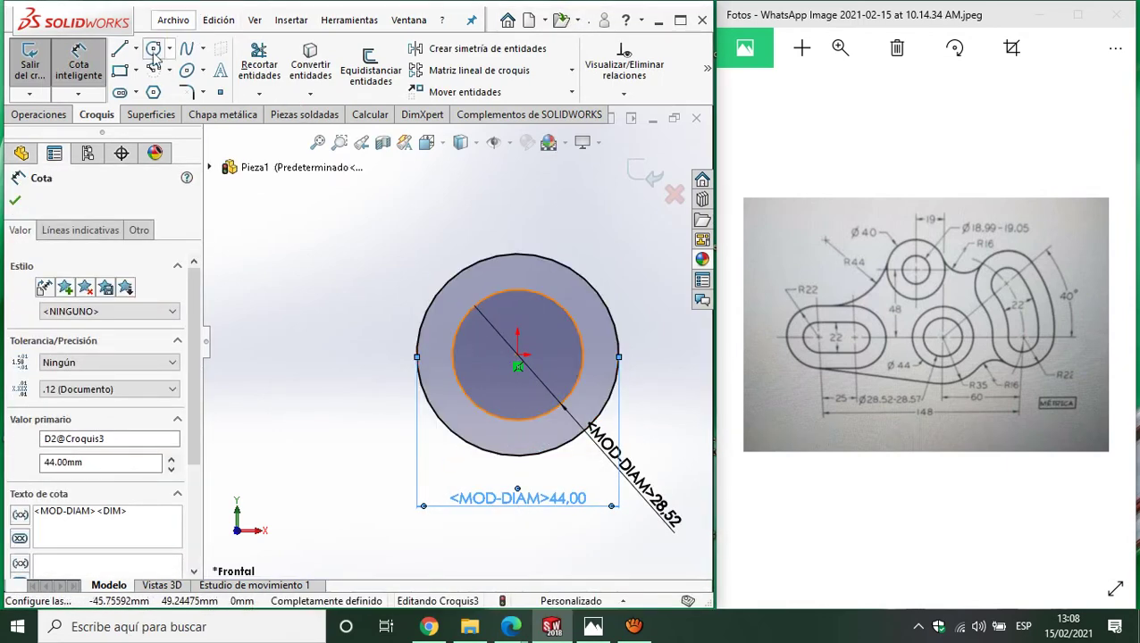
left_click(121, 47)
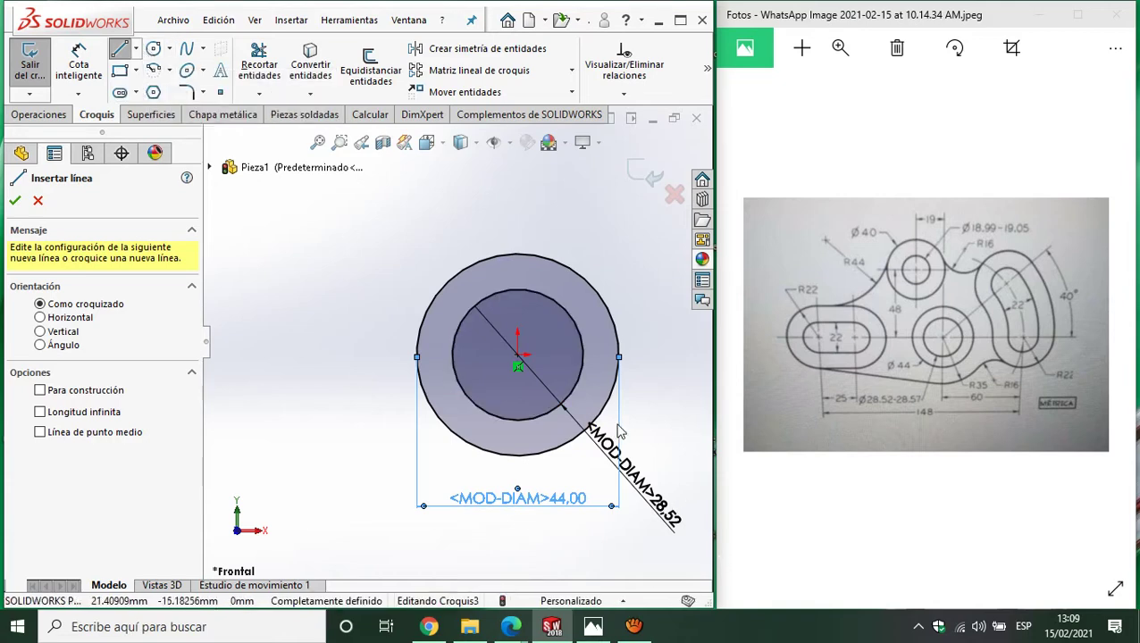
Draw a horizontal line rightward from the circles' centre and dimension it 60 mm.
left_click(517, 355)
scroll(457, 341, "up", 2)
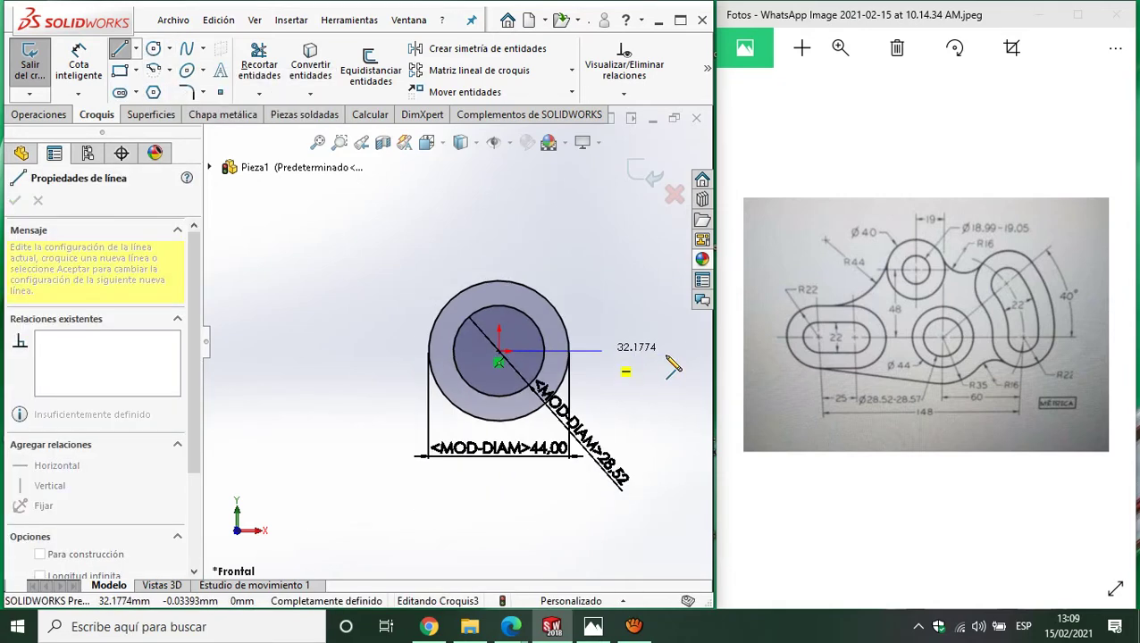
left_click(667, 351)
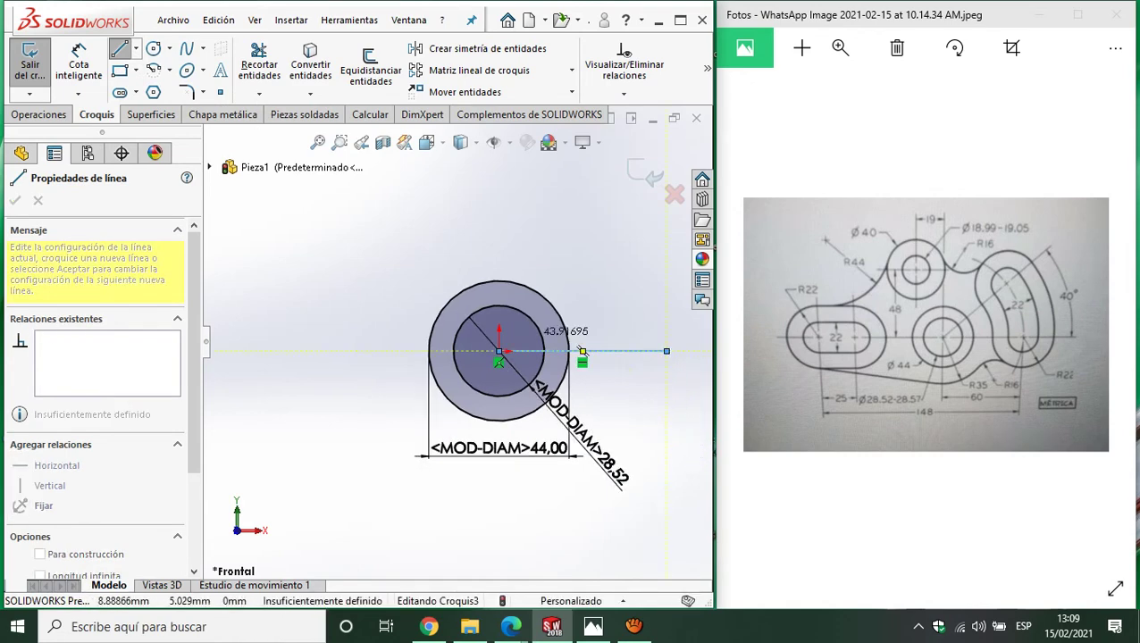
left_click(78, 64)
left_click(616, 352)
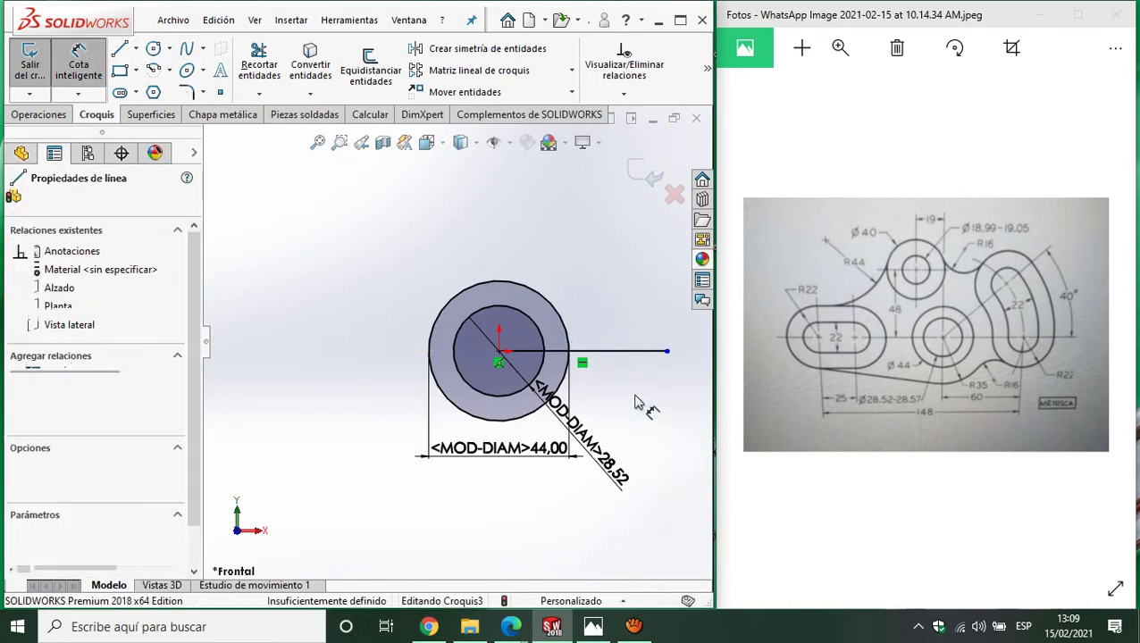
left_click(649, 413)
type("60")
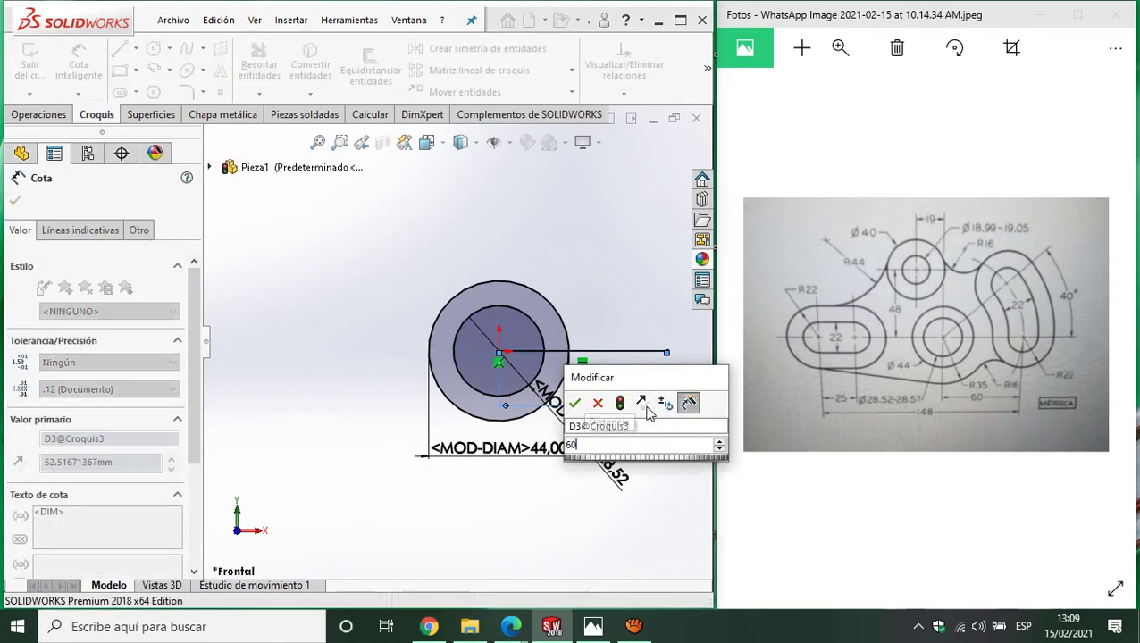
key("Return")
Extend a line far to the left and dimension the overall length 148 mm.
left_click(119, 51)
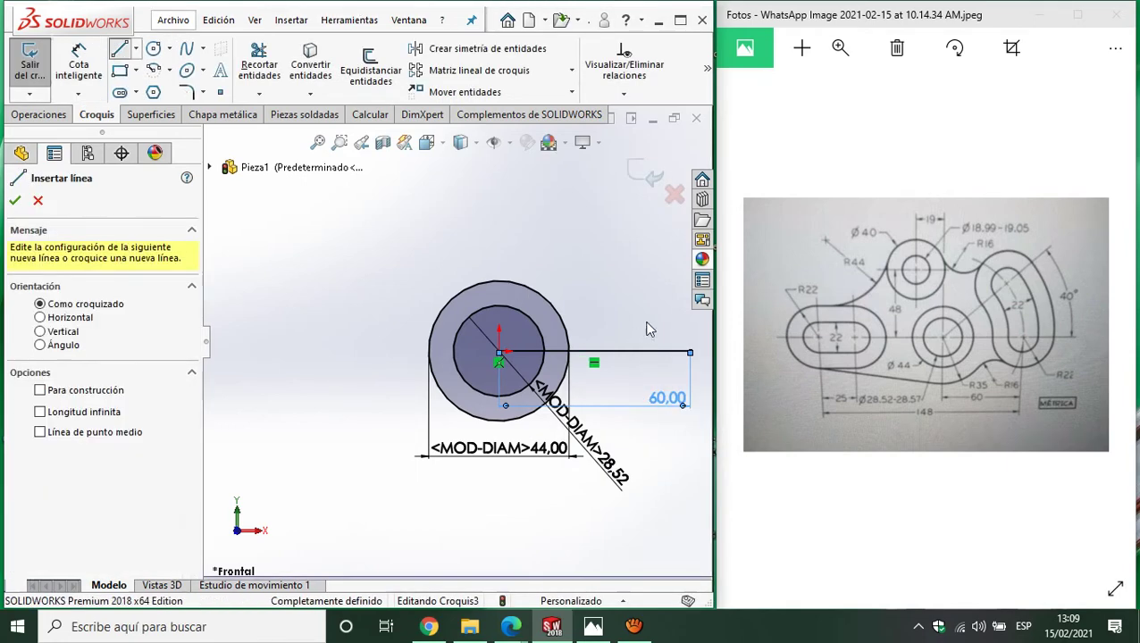
left_click(688, 352)
scroll(311, 386, "up", 2)
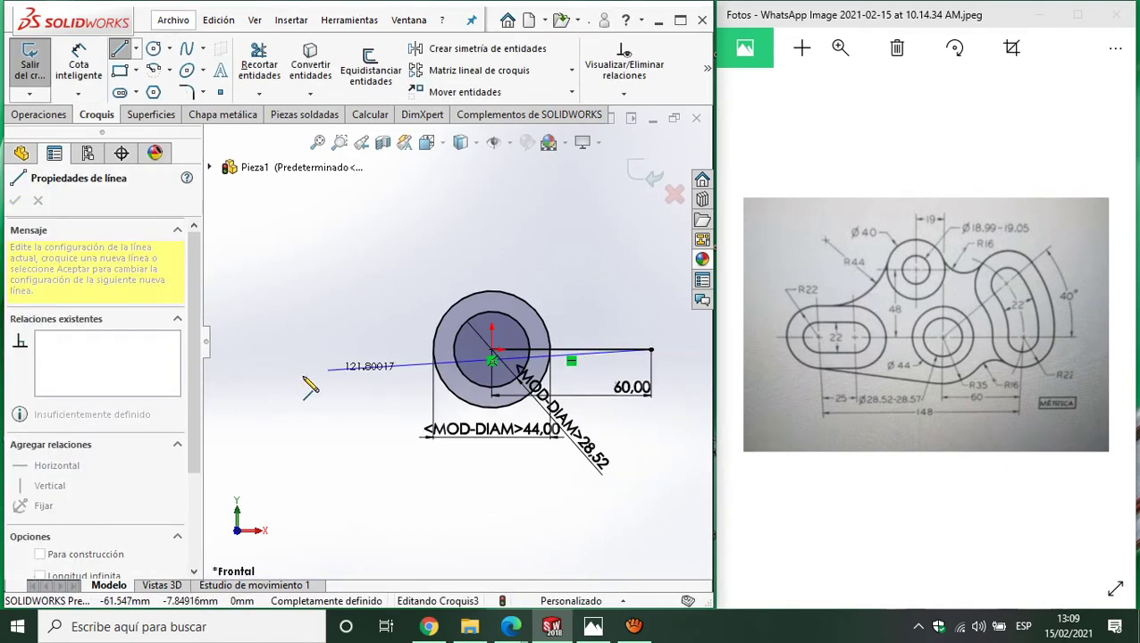
scroll(326, 376, "up", 1)
scroll(294, 385, "up", 1)
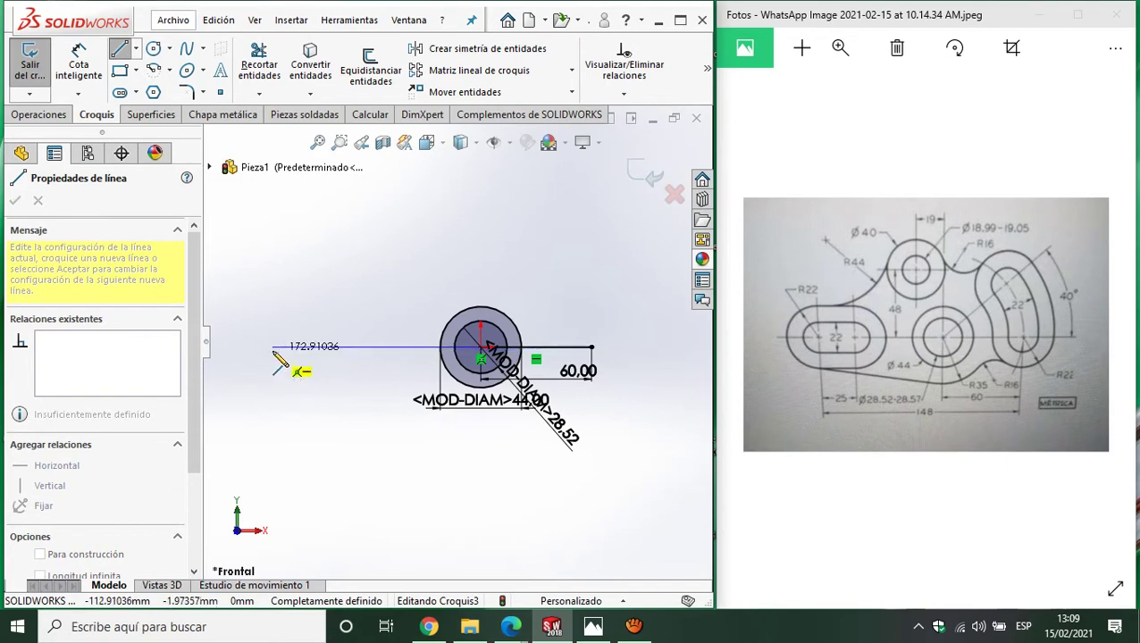
left_click(316, 347)
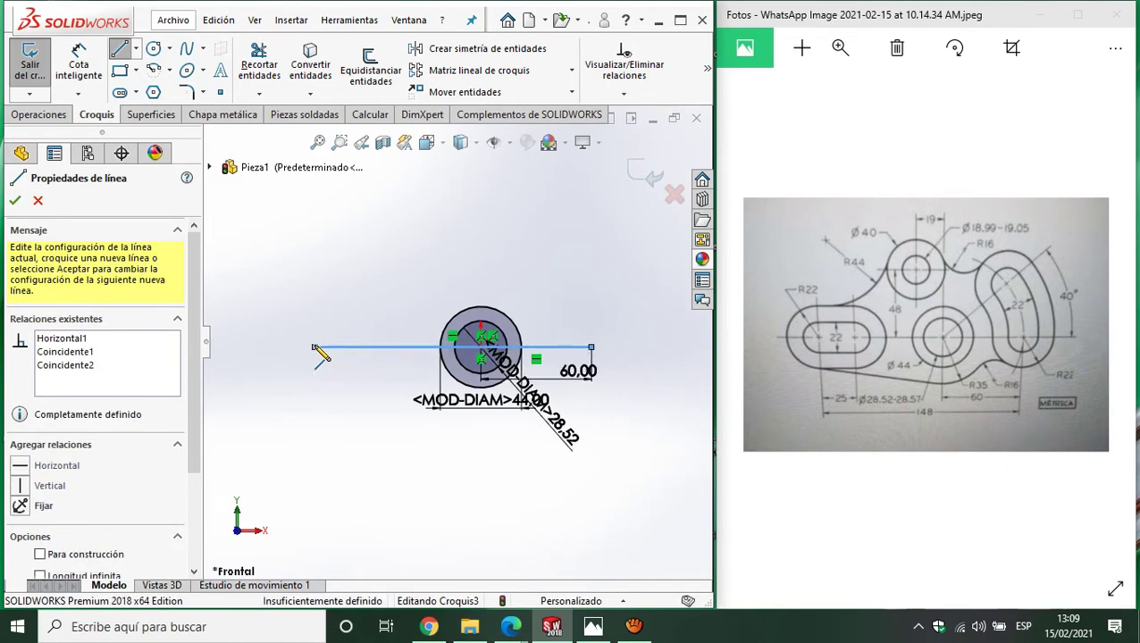
key("Escape")
left_click(98, 52)
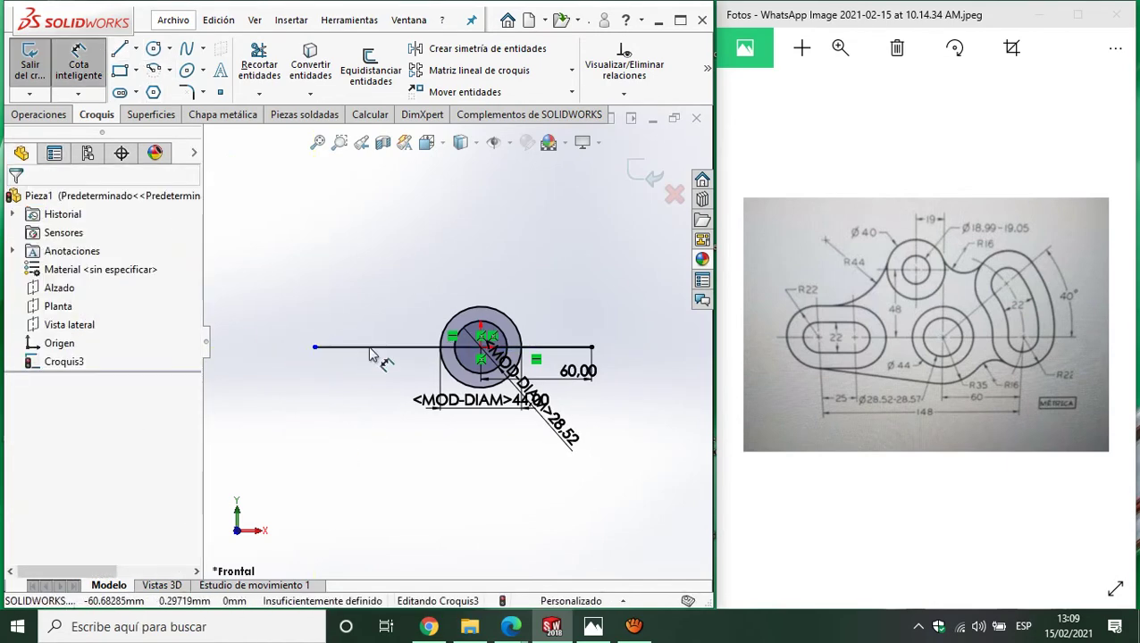
left_click(372, 349)
left_click(412, 465)
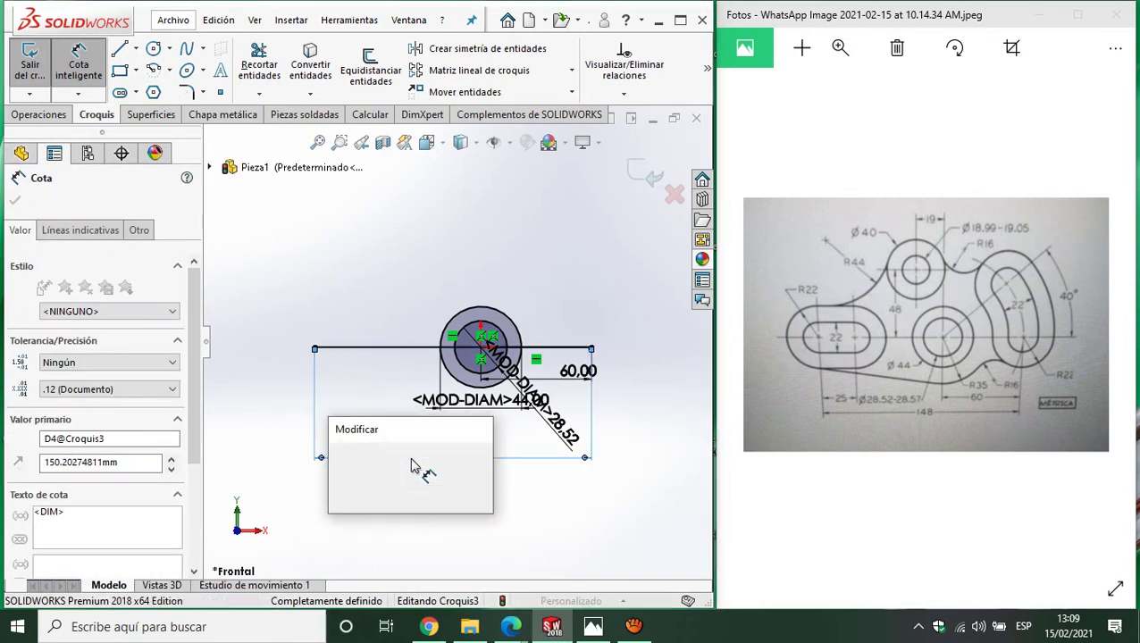
type("148")
key("Return")
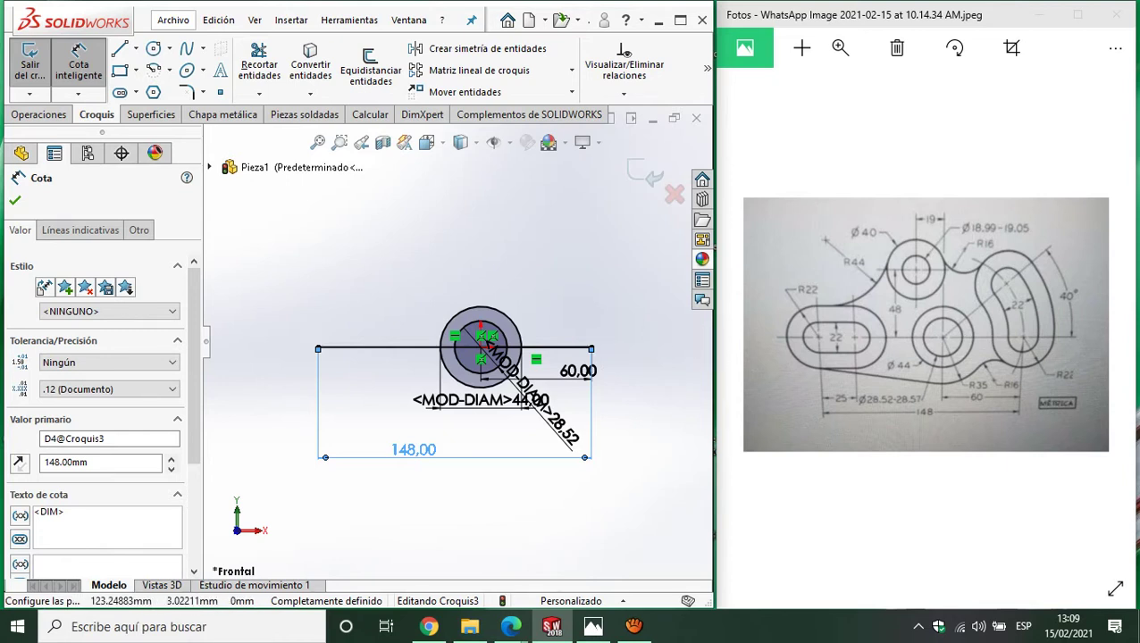
Draw a straight slot at the left end of the 148 mm line.
left_click(136, 94)
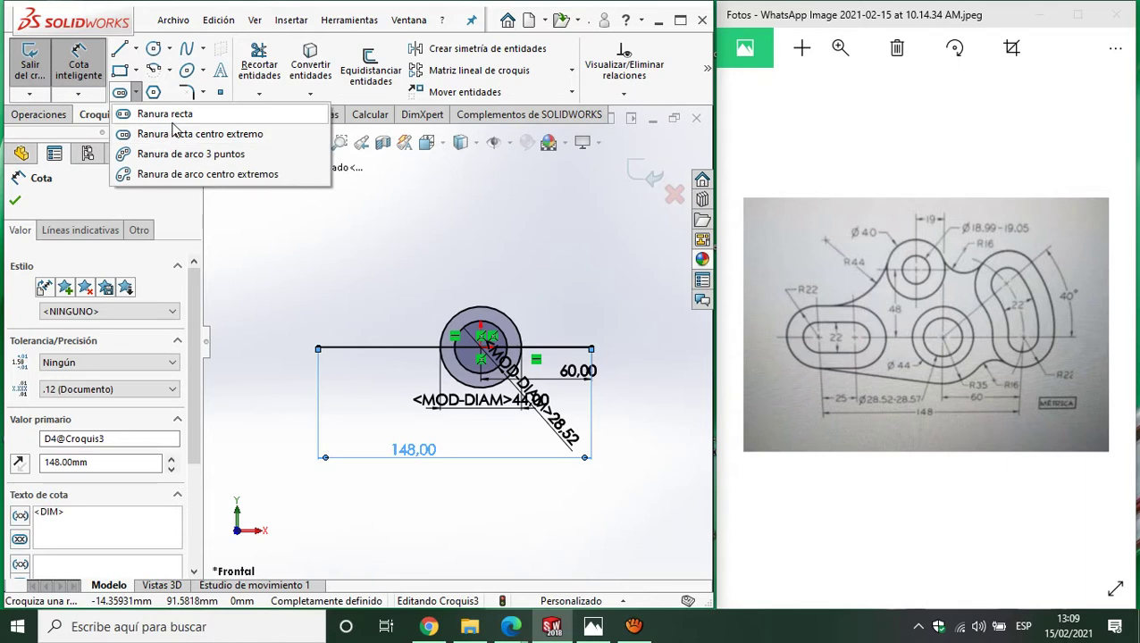
left_click(168, 114)
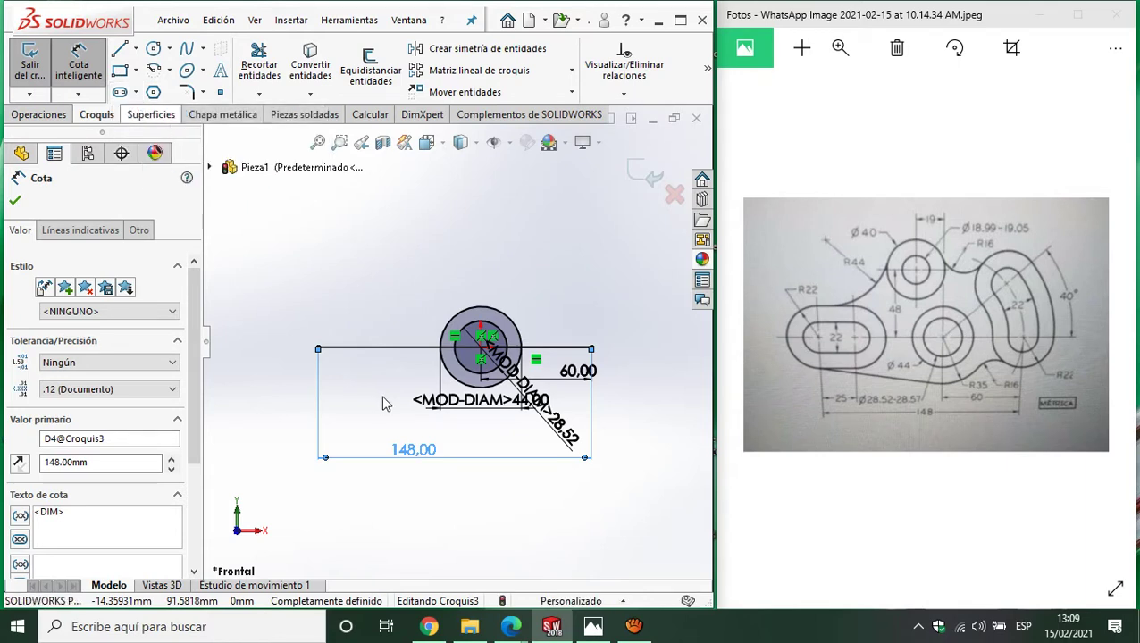
left_click(319, 348)
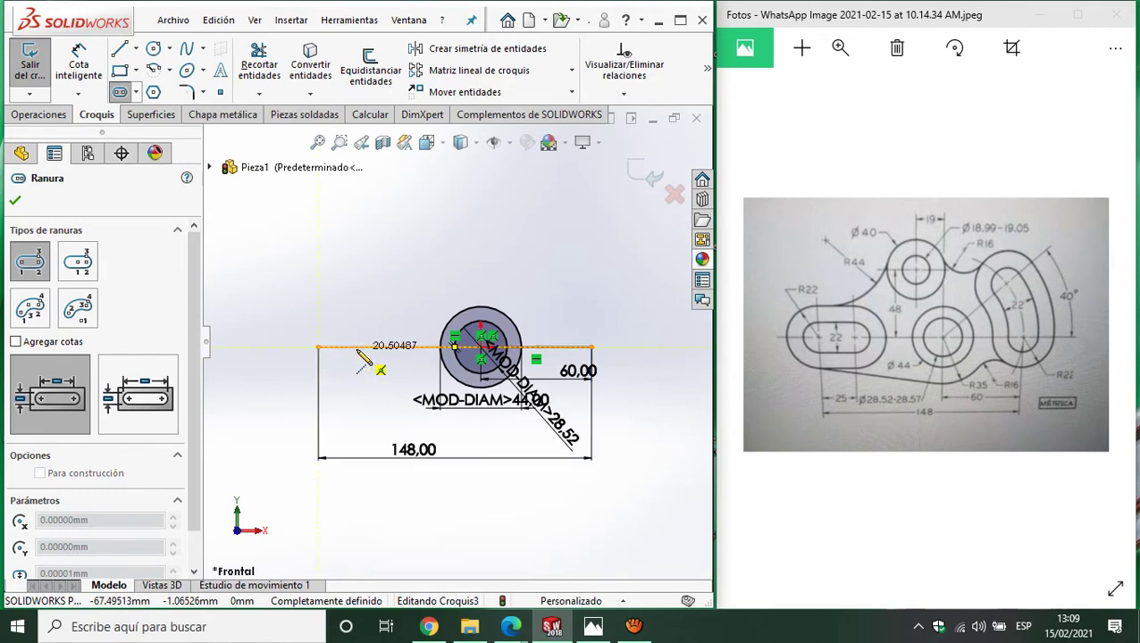
left_click(358, 348)
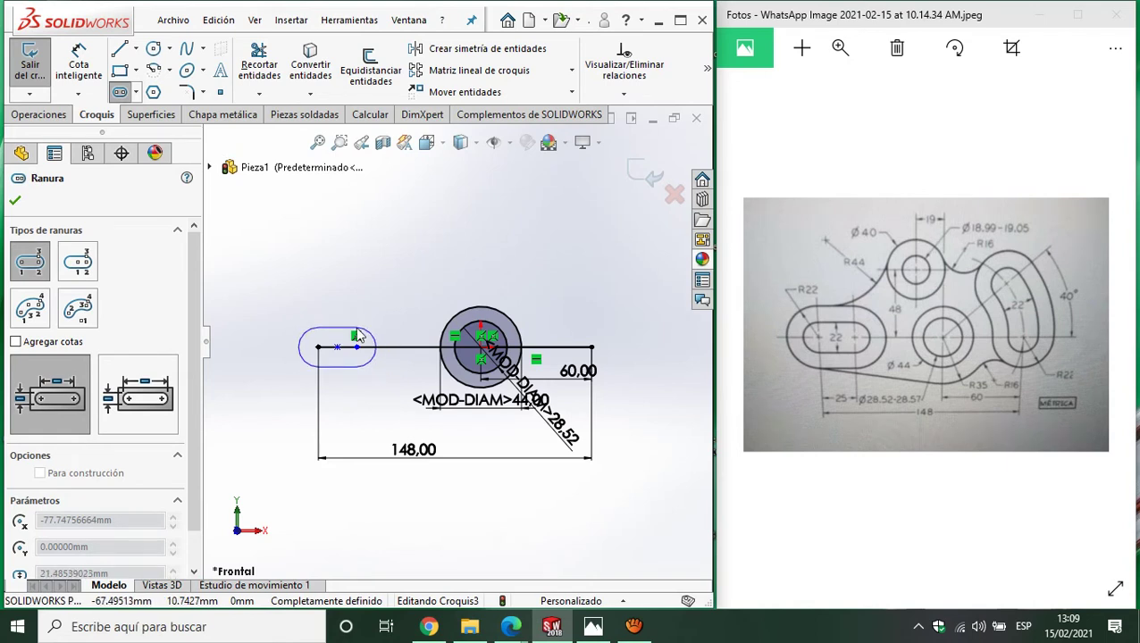
left_click(355, 332)
Dimension the slot's end radius R11 and its length 25 mm.
left_click(79, 66)
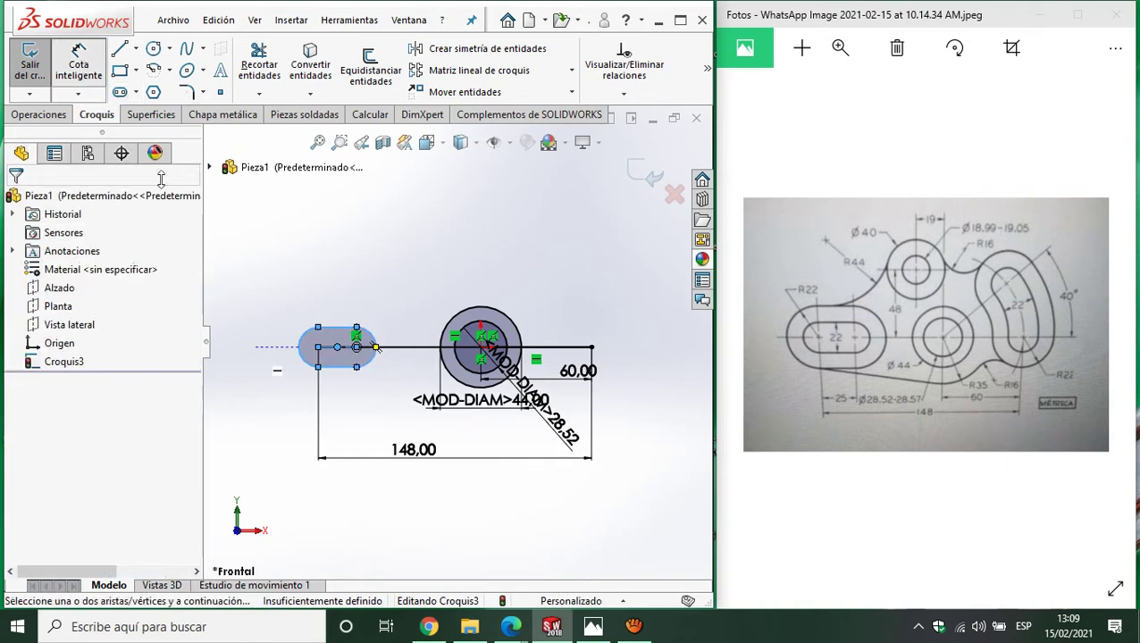
left_click(303, 359)
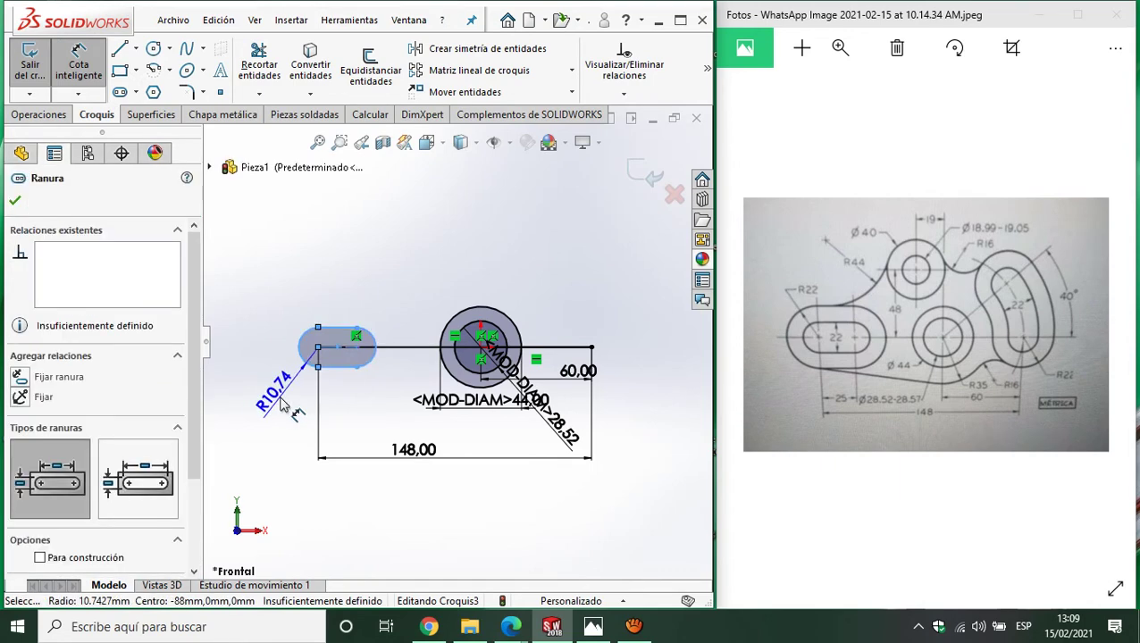
left_click(293, 408)
type("11")
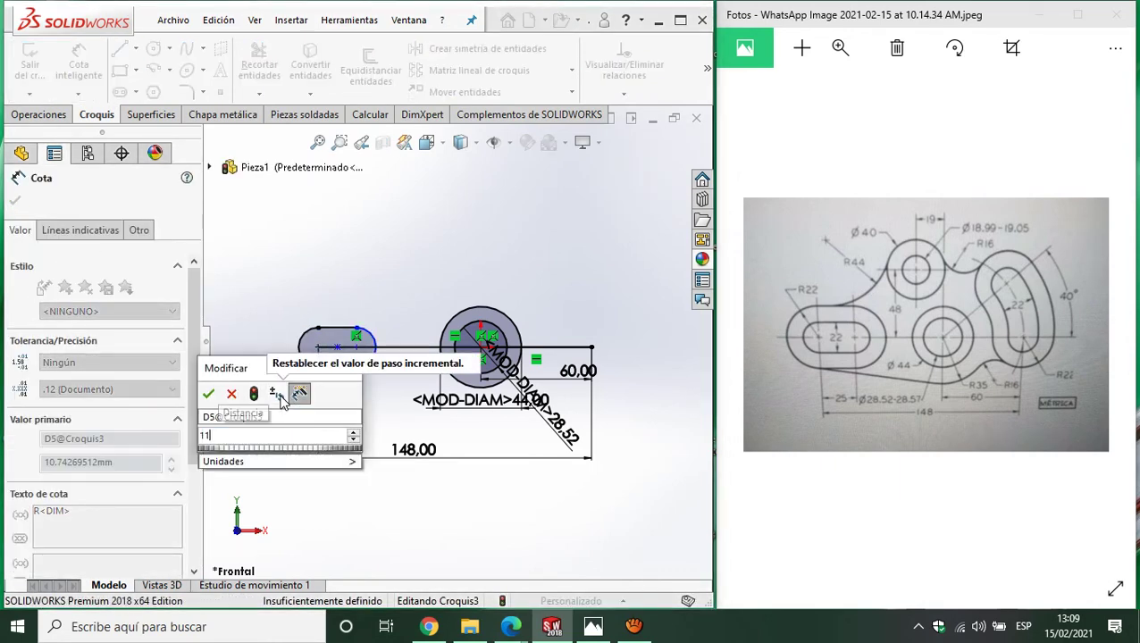
key("Return")
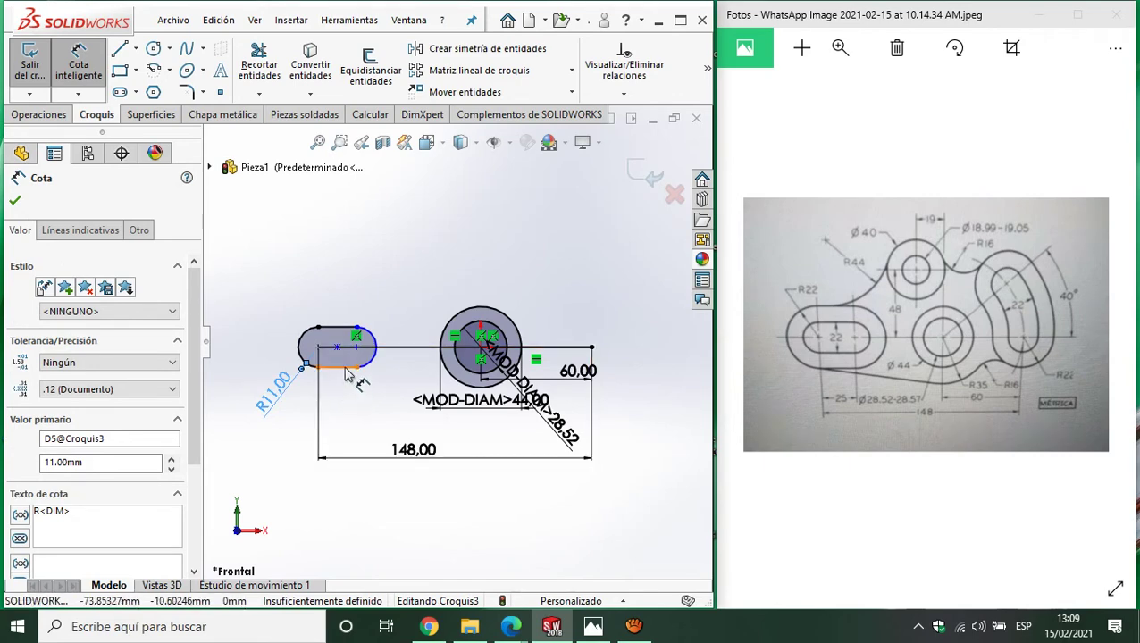
left_click(346, 374)
left_click(332, 536)
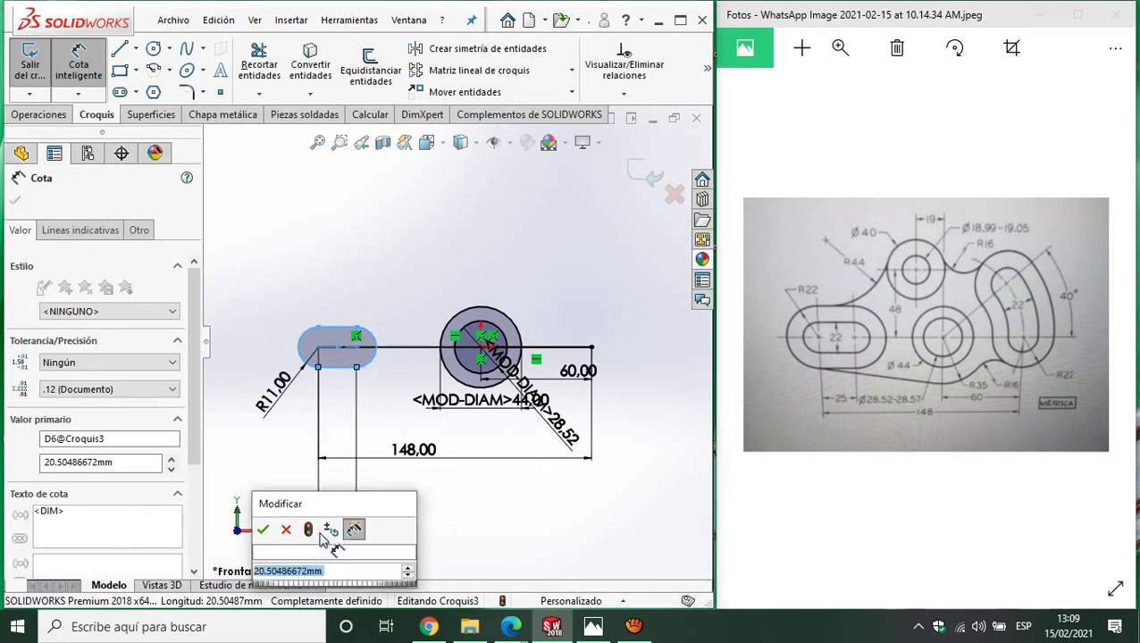
type("25")
key("Return")
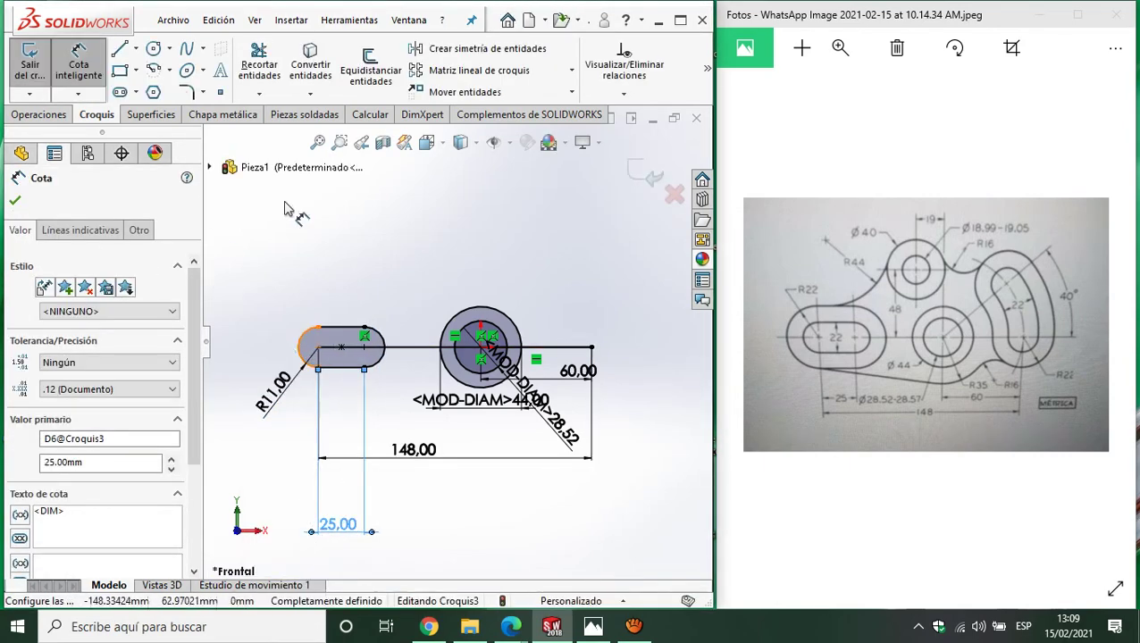
scroll(464, 268, "down", 1)
scroll(357, 379, "down", 1)
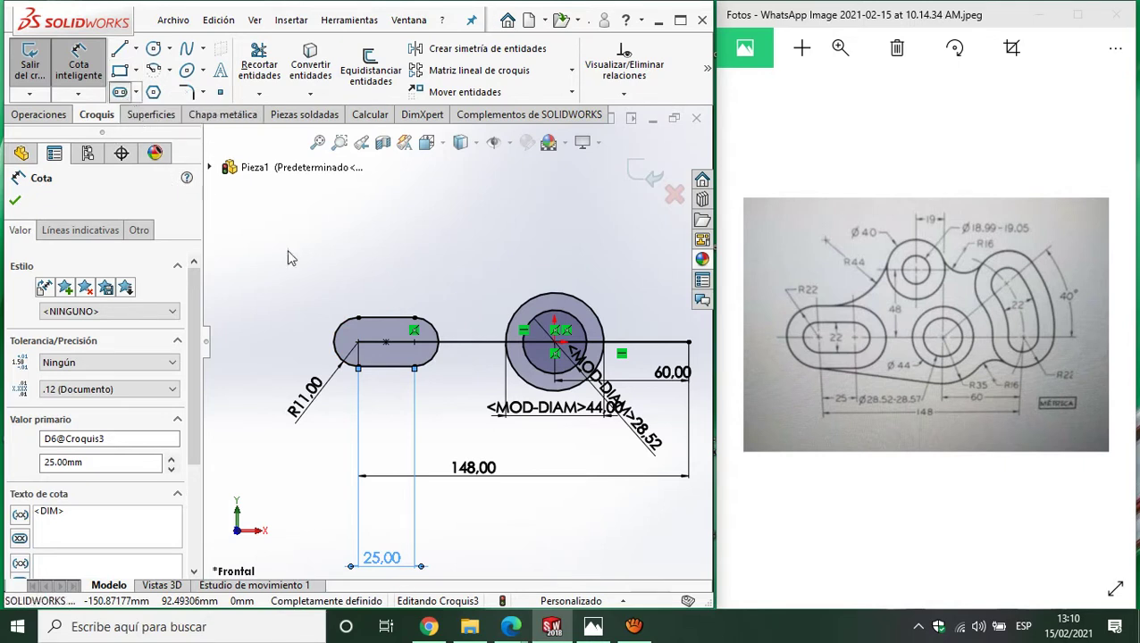
Draw an outer straight slot around the first slot and dimension its arc R22.
left_click(357, 344)
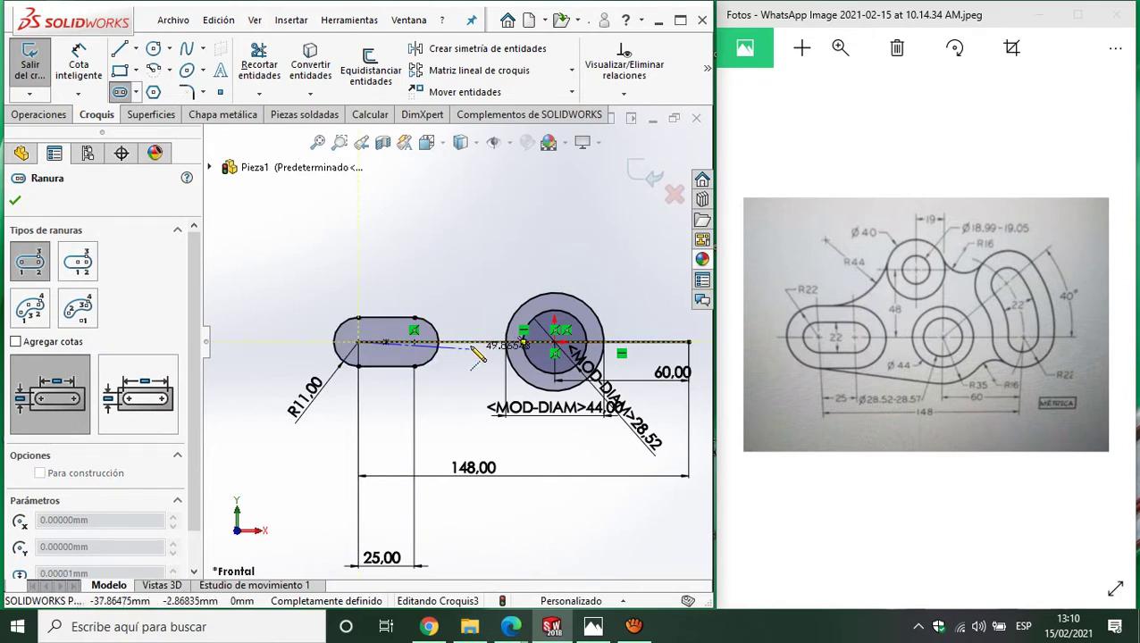
left_click(414, 343)
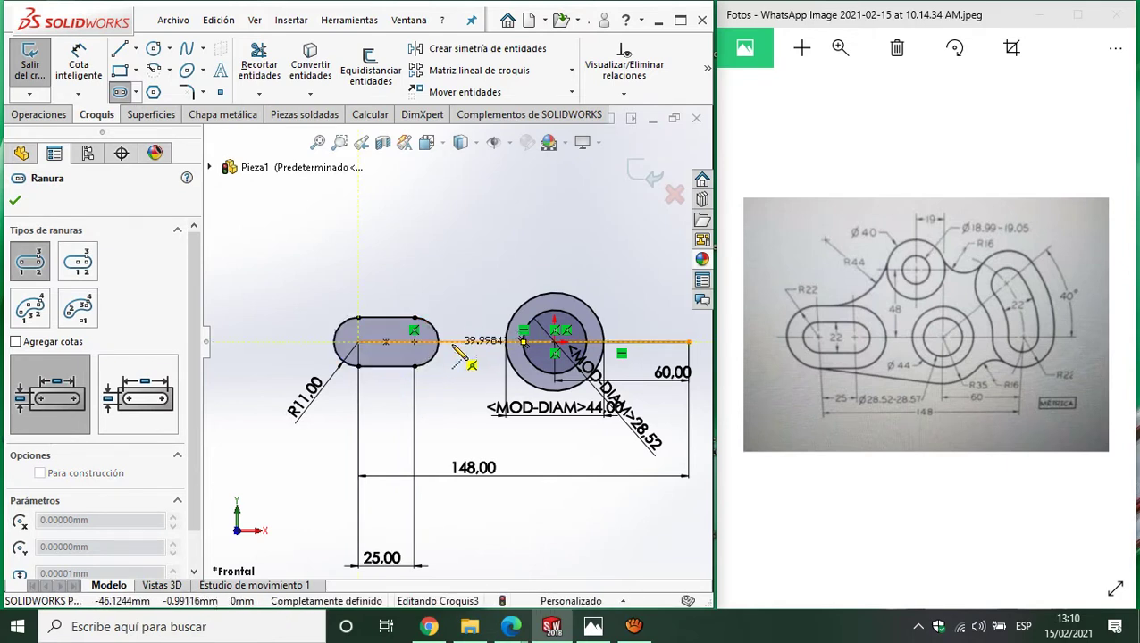
left_click(420, 357)
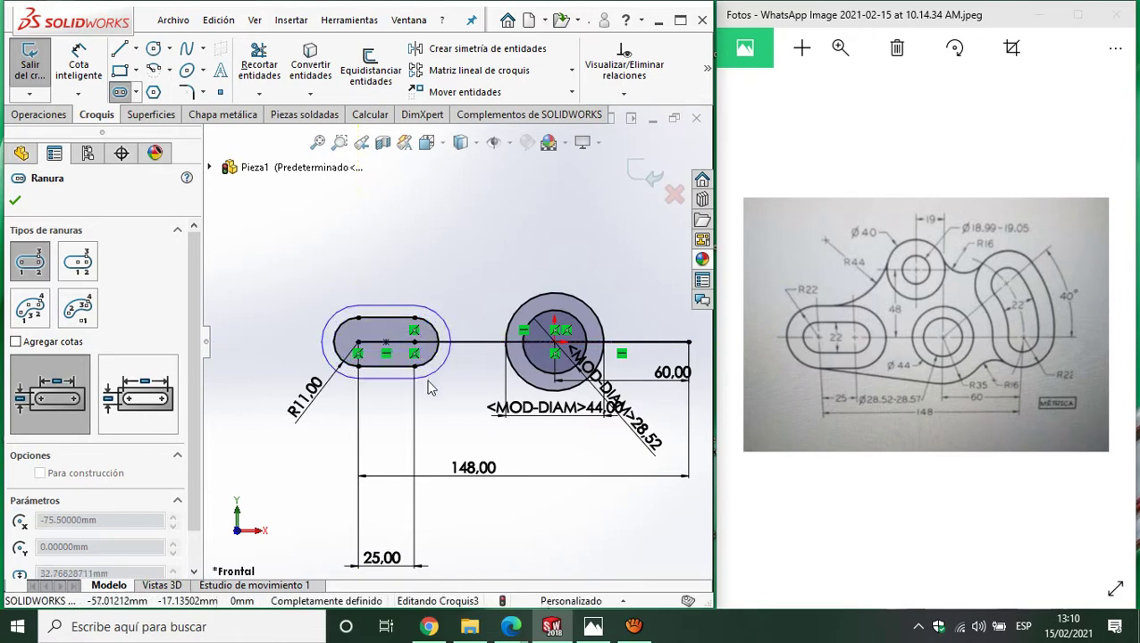
left_click(467, 342)
left_click(80, 72)
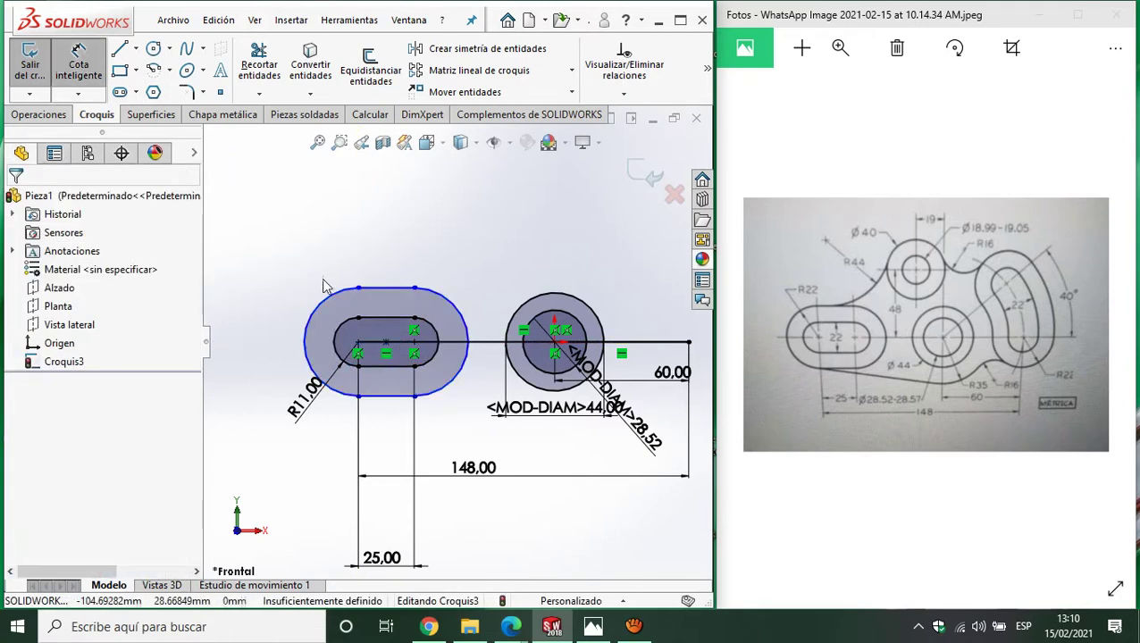
left_click(326, 312)
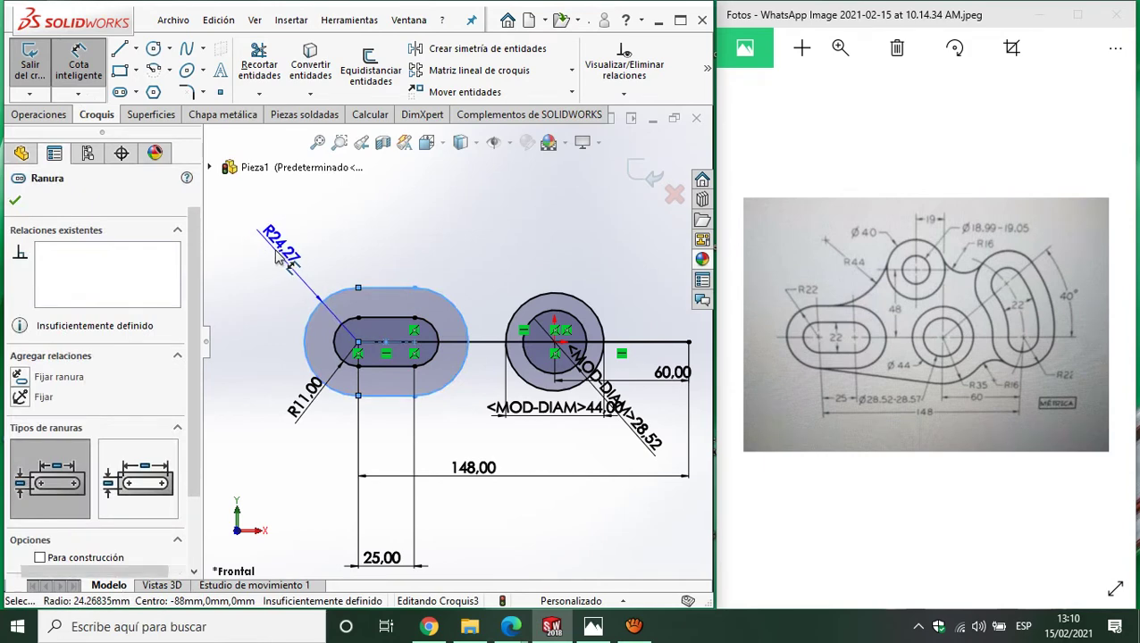
left_click(278, 254)
type("22")
key("Return")
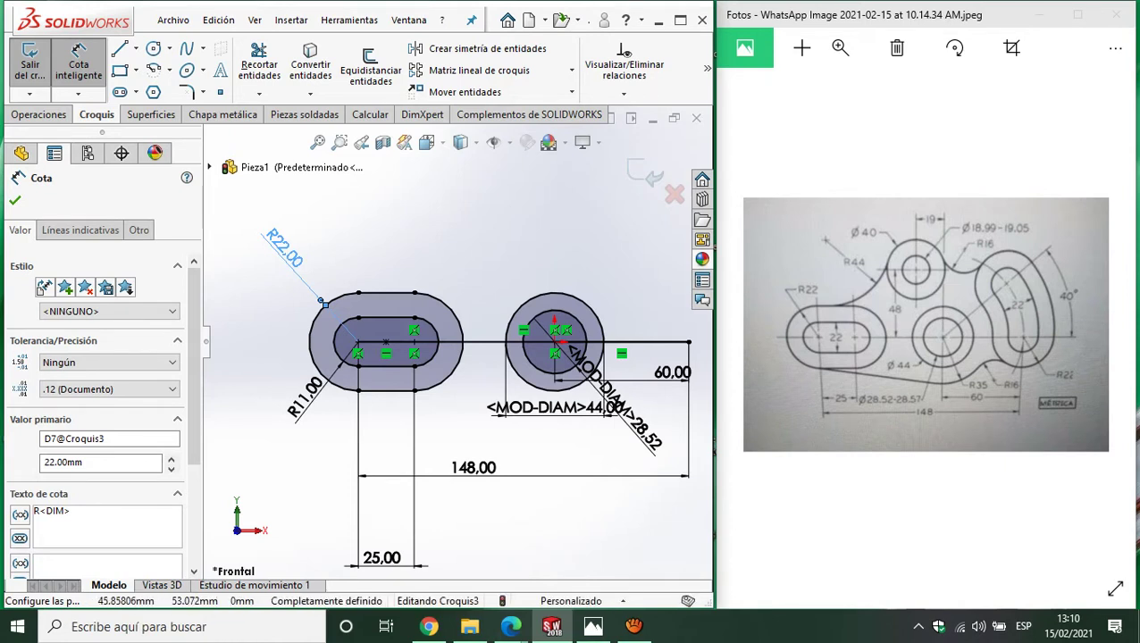
Draw a vertical line up from the ring's centre.
left_click(136, 49)
left_click(163, 73)
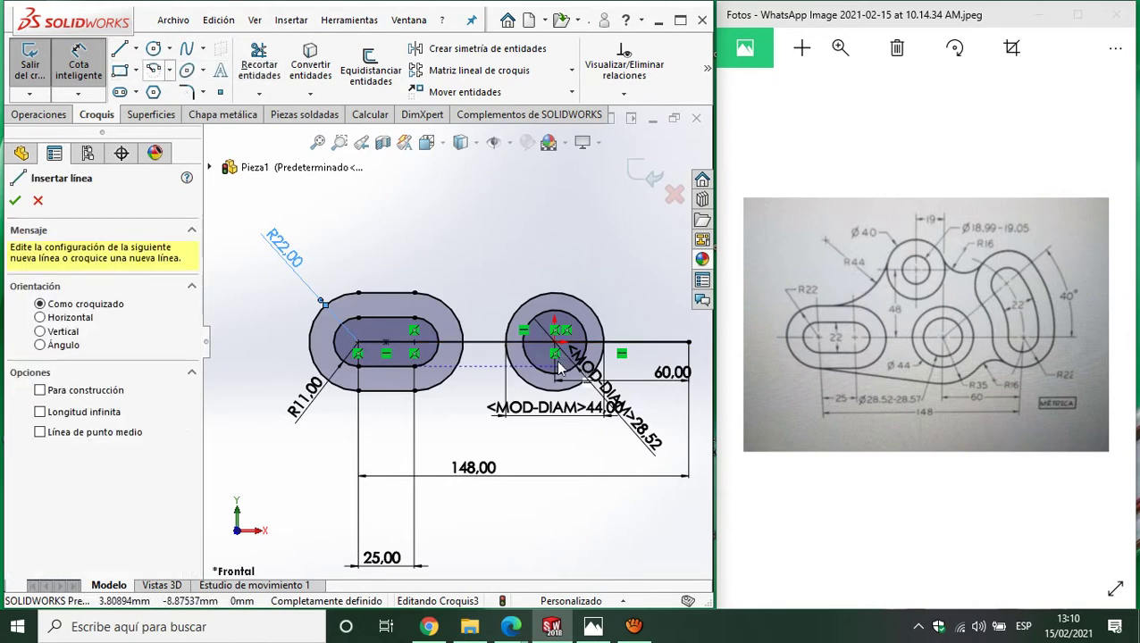
left_click_drag(554, 340, 554, 174)
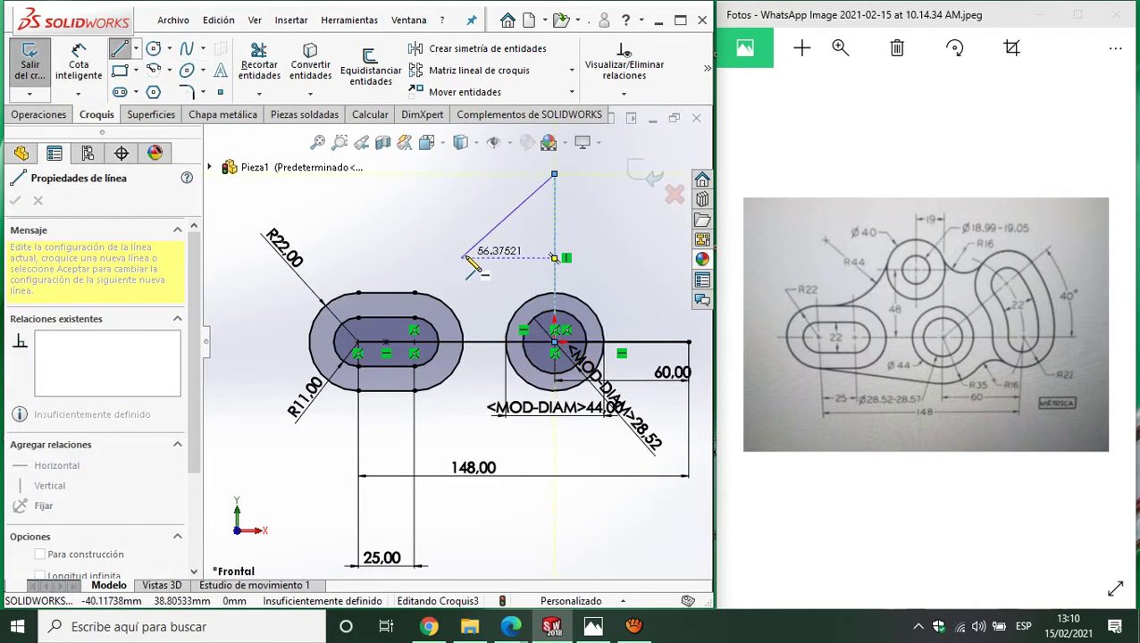
Draw a second upright line left of the ring, make it vertical and 48 mm long.
key("Escape")
key("Return")
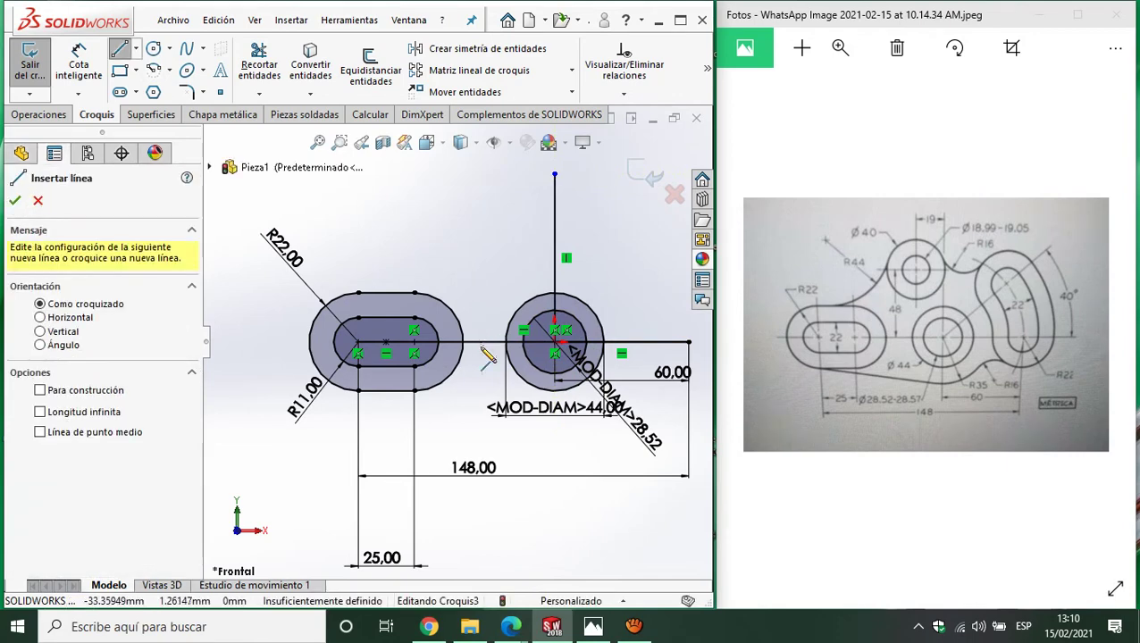
left_click(483, 342)
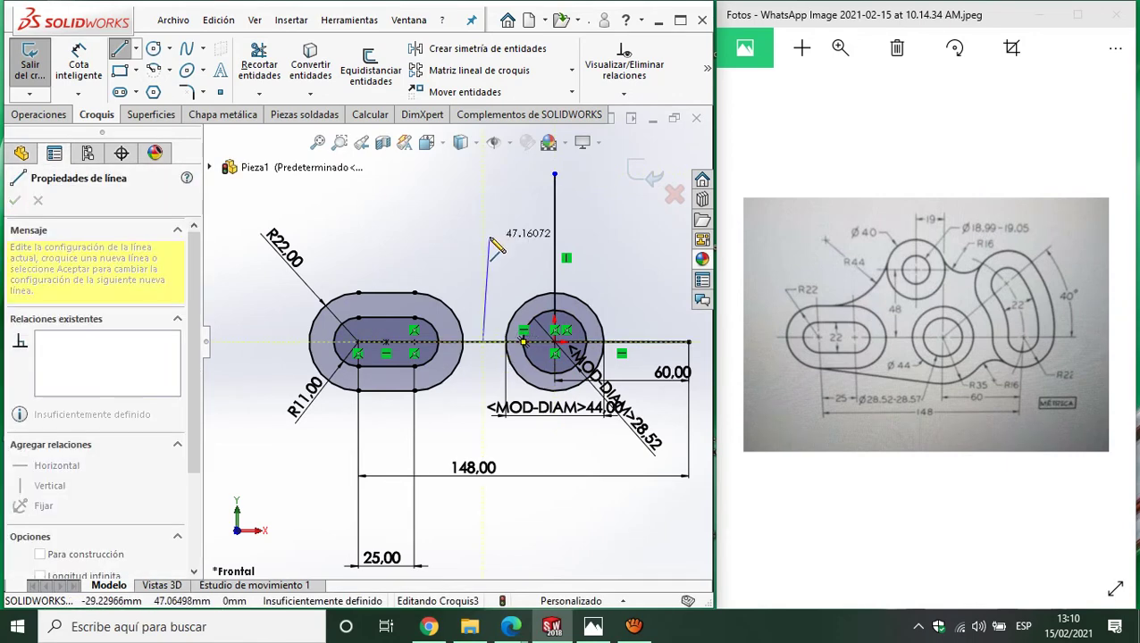
left_click(489, 237)
key("Escape")
left_click(487, 277)
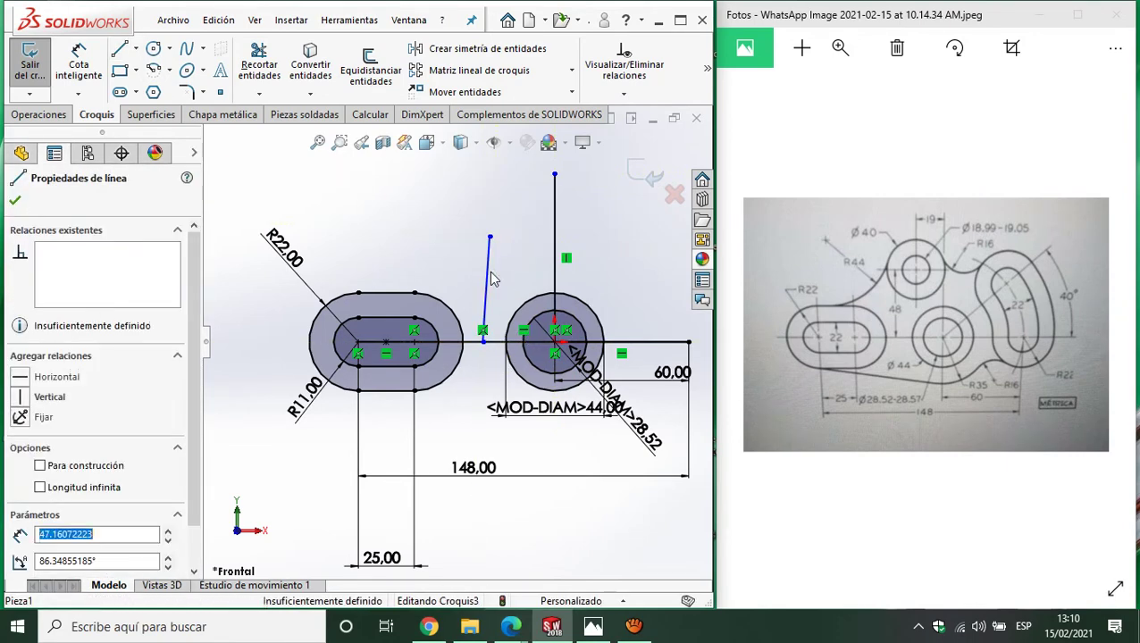
left_click(28, 398)
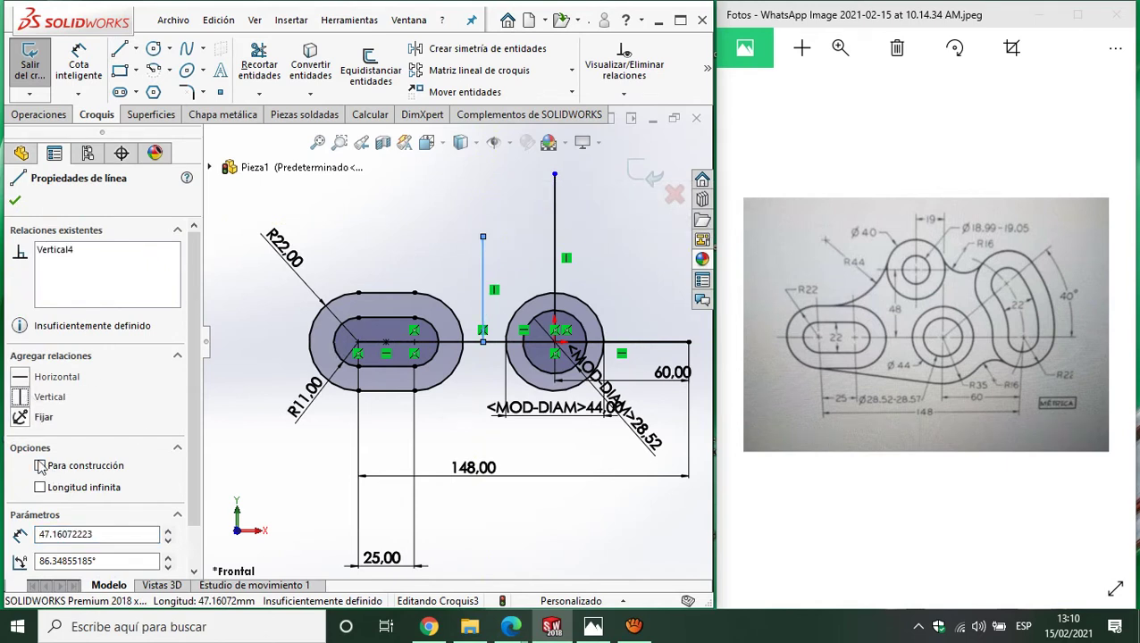
double_click(132, 534)
type("48")
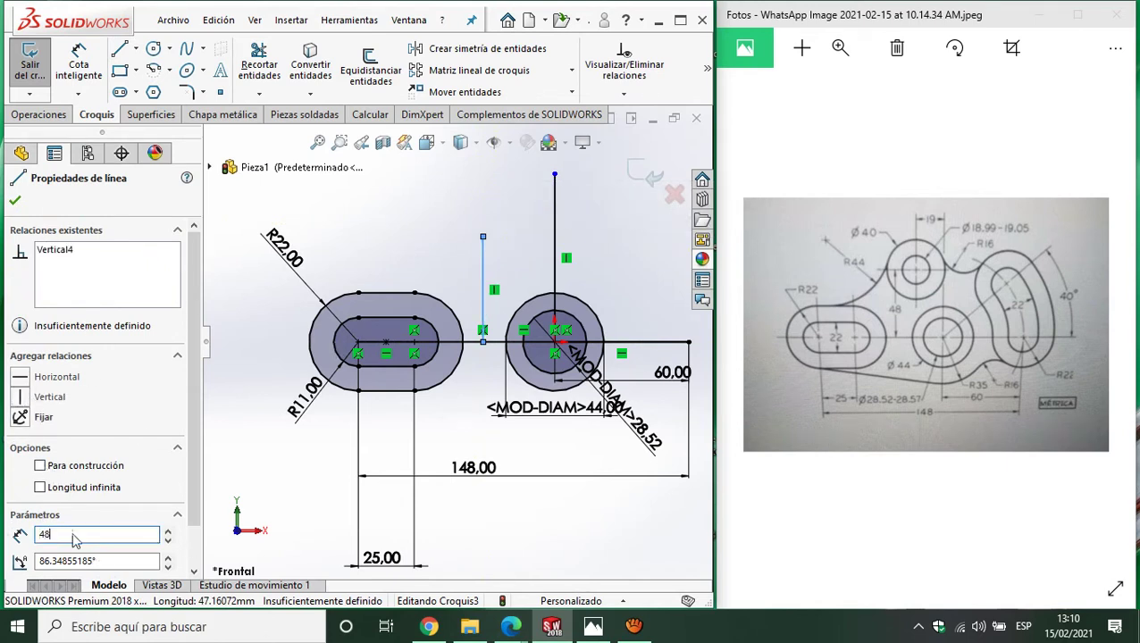
key("Return")
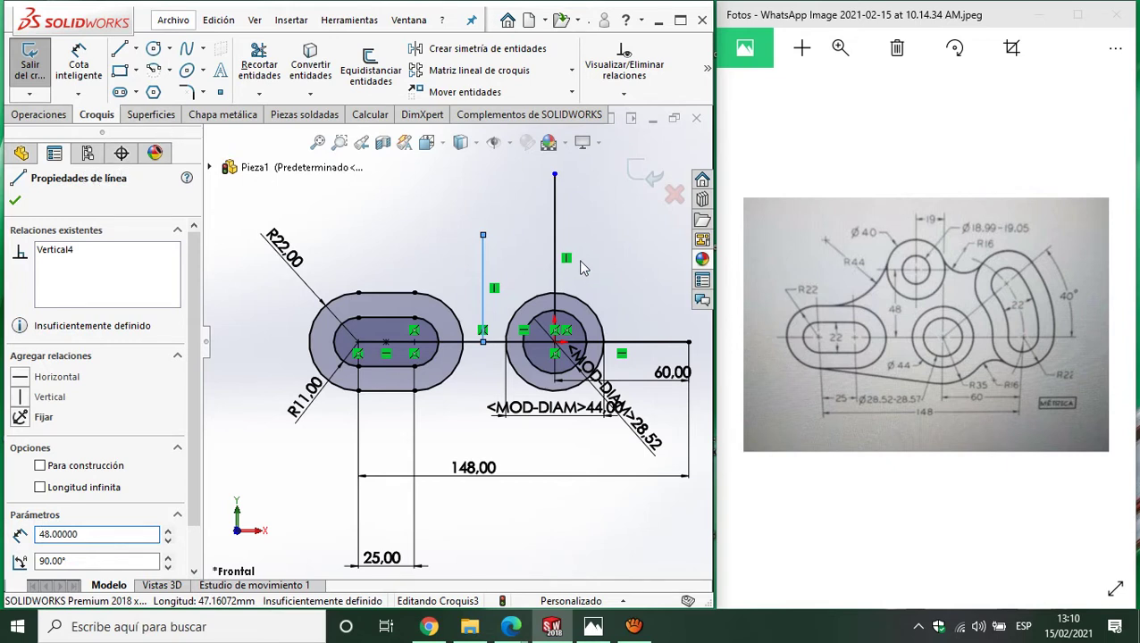
Dimension the 48 mm line 19 mm from the central vertical line.
left_click(79, 65)
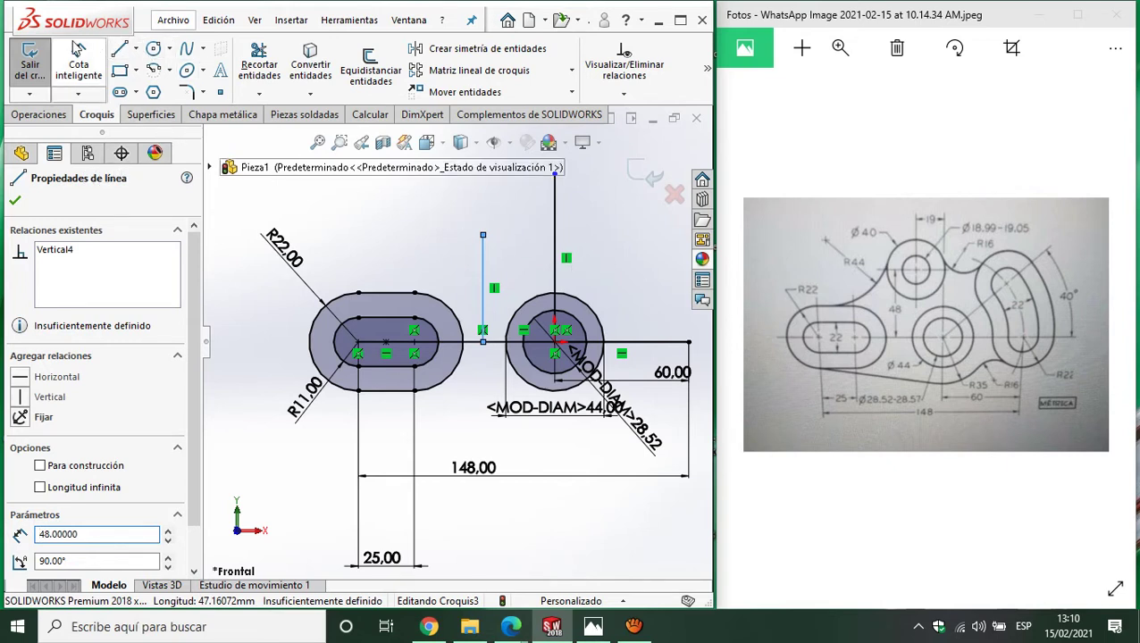
left_click(483, 283)
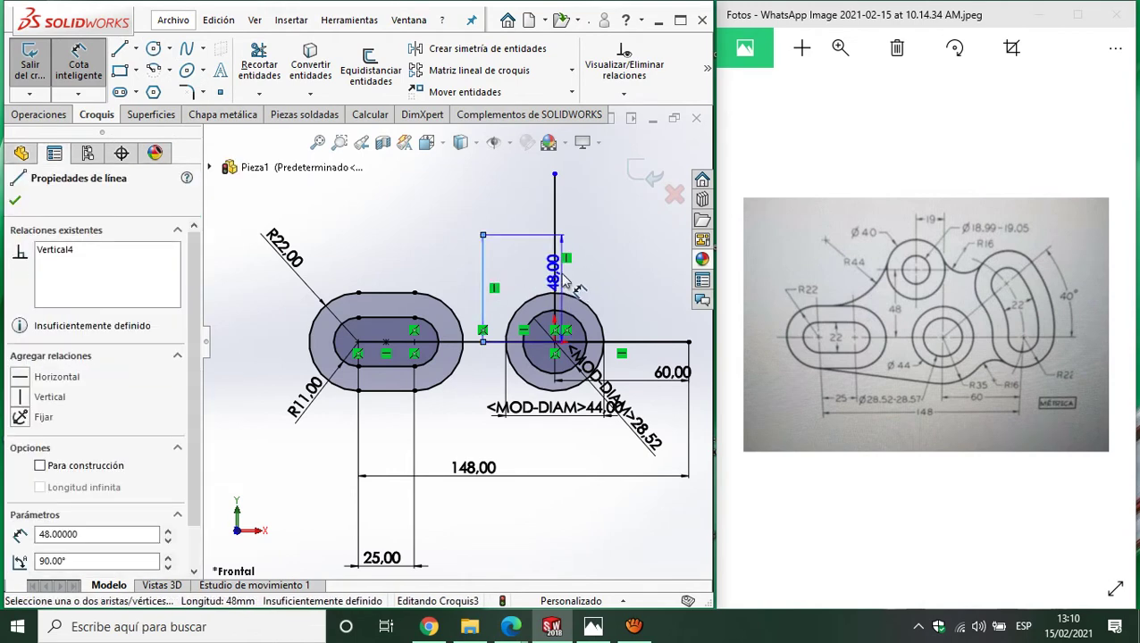
left_click(555, 245)
left_click(572, 234)
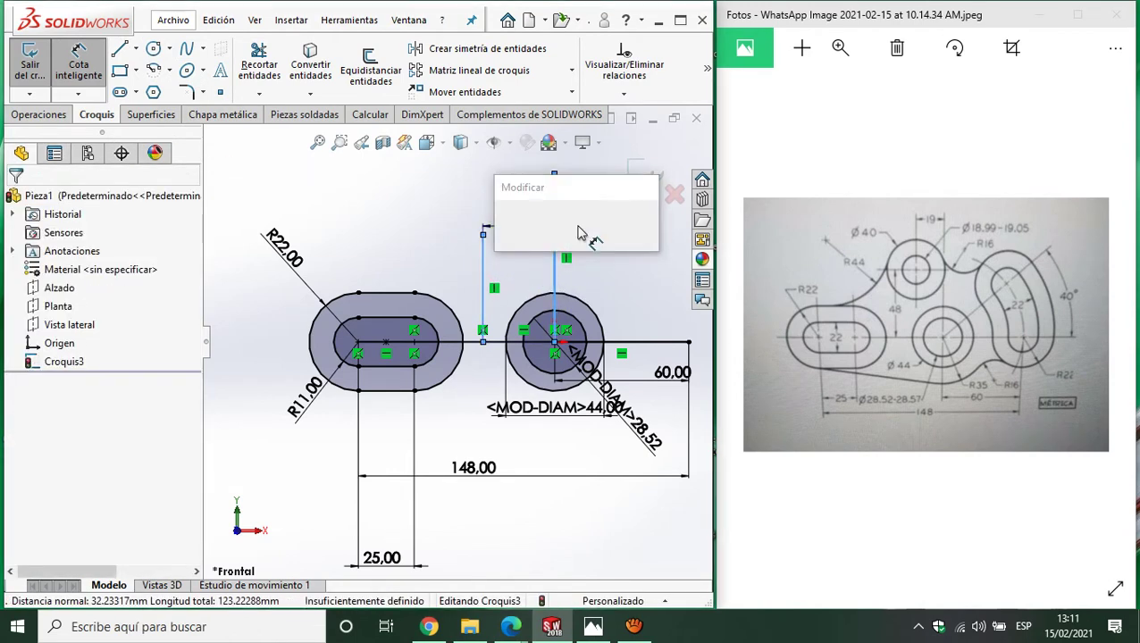
type("19")
key("Return")
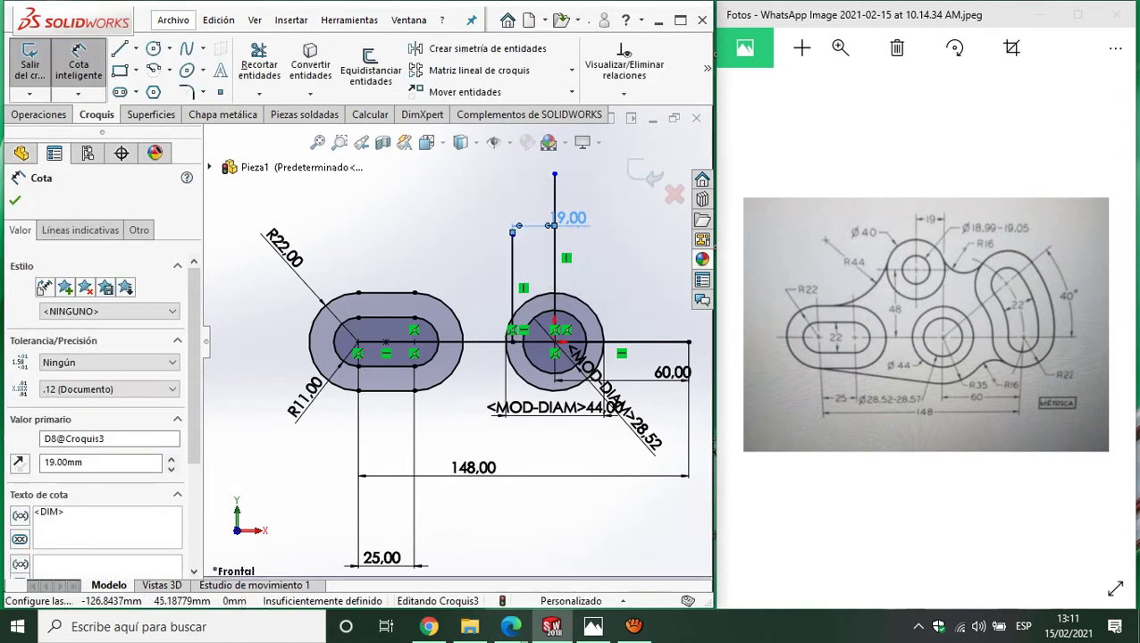
left_click(152, 49)
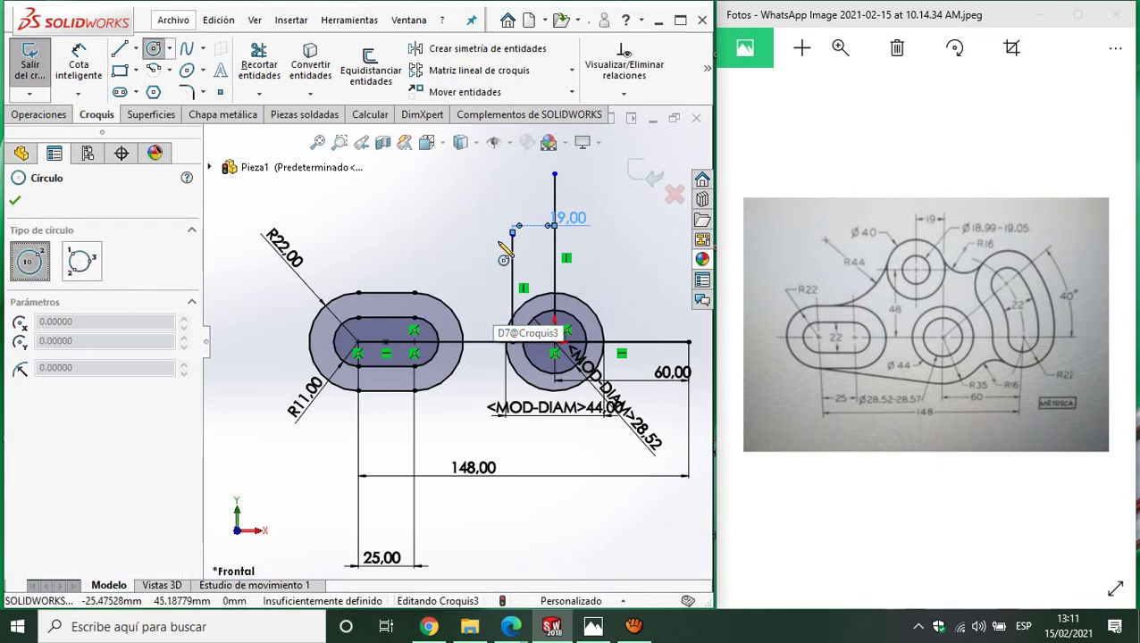
Draw two concentric circles at the top of the 48 mm line.
left_click(513, 234)
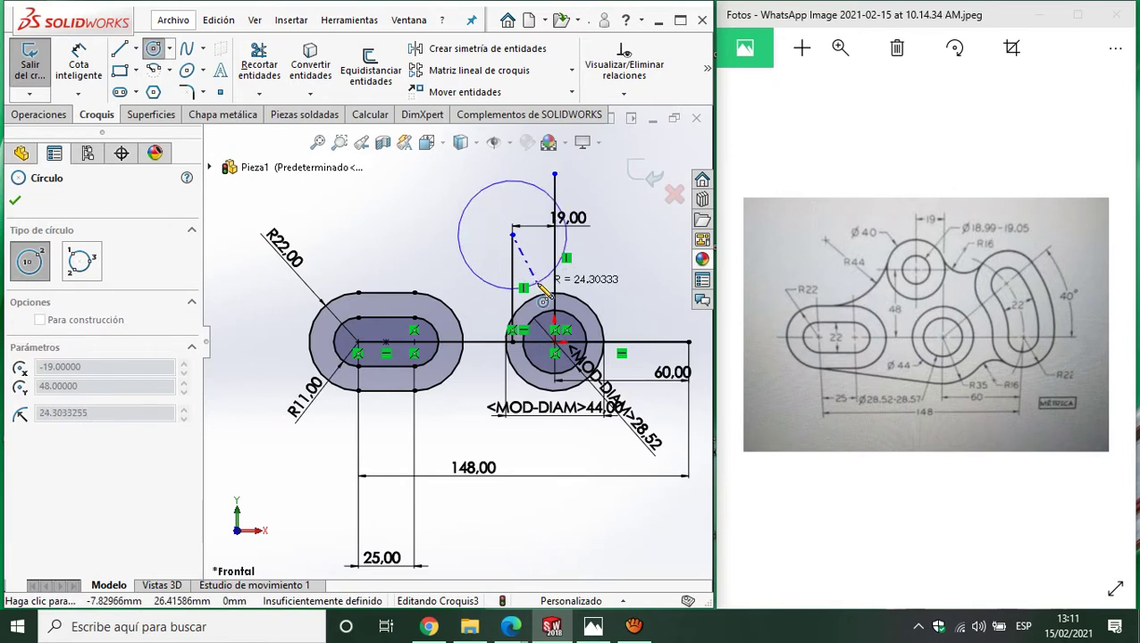
left_click(540, 285)
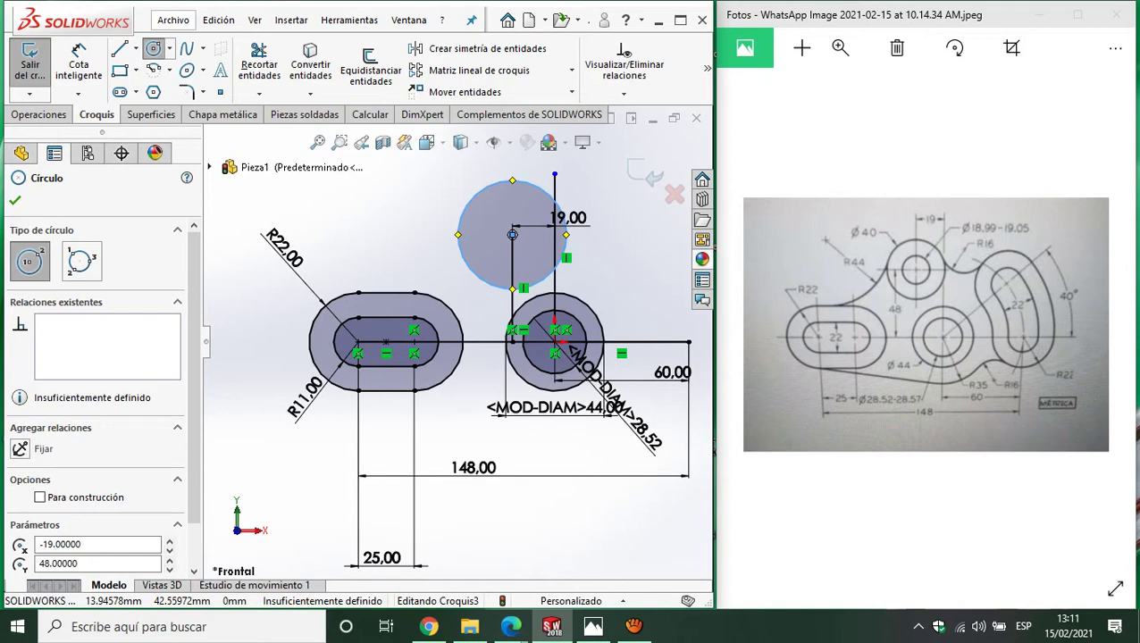
left_click(512, 235)
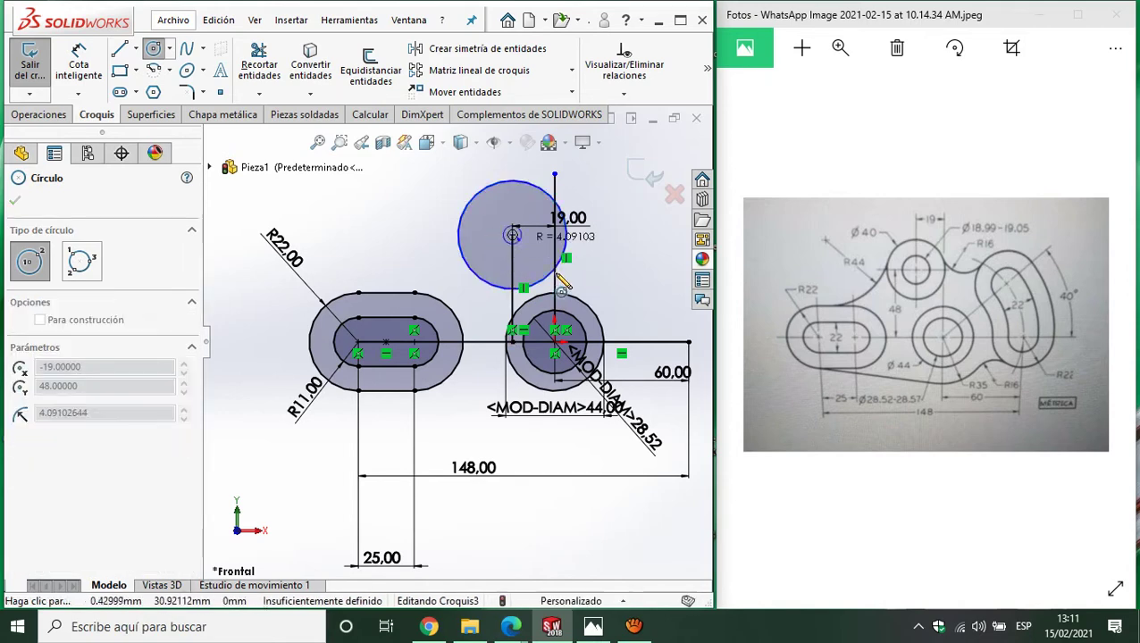
left_click(542, 252)
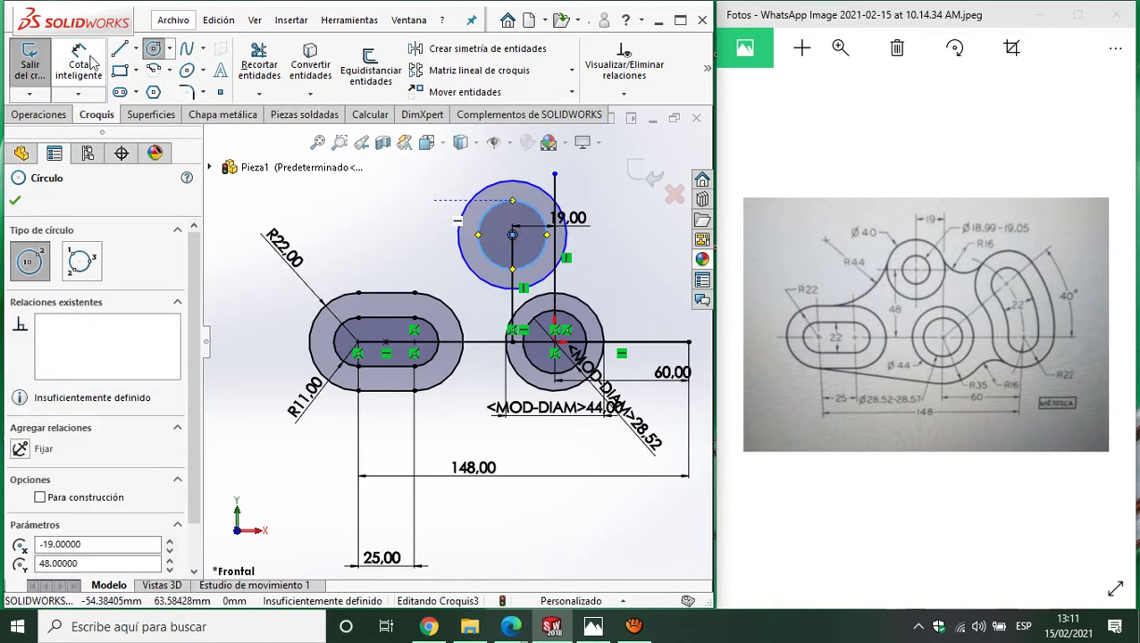
Dimension the upper inner circle Ø18.99 and the outer circle Ø40.
left_click(87, 65)
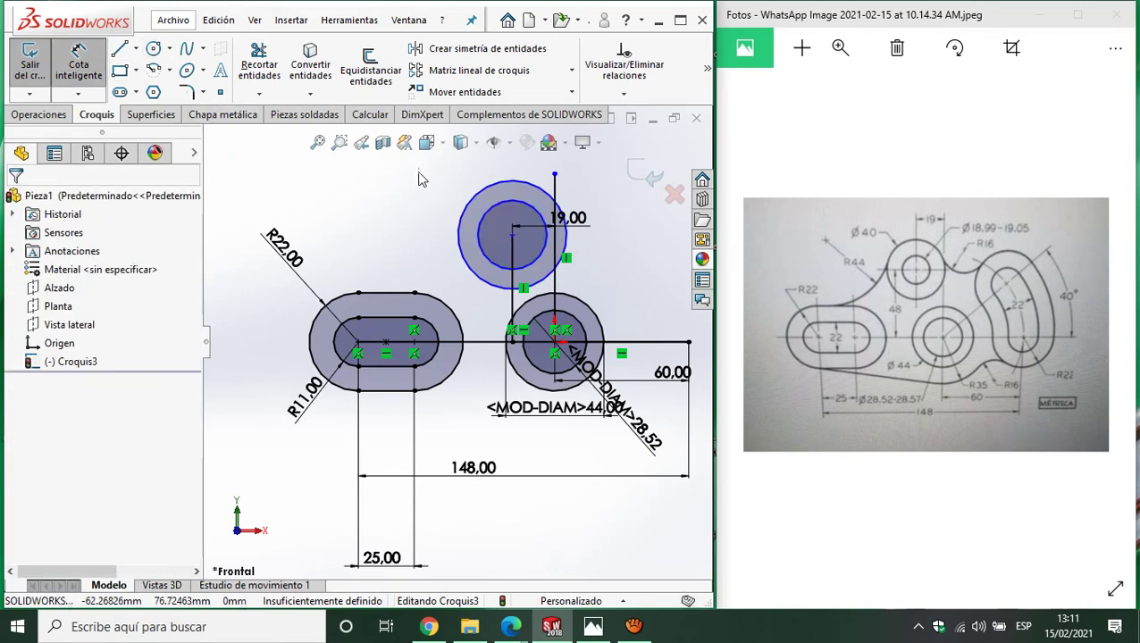
left_click(540, 217)
left_click(614, 259)
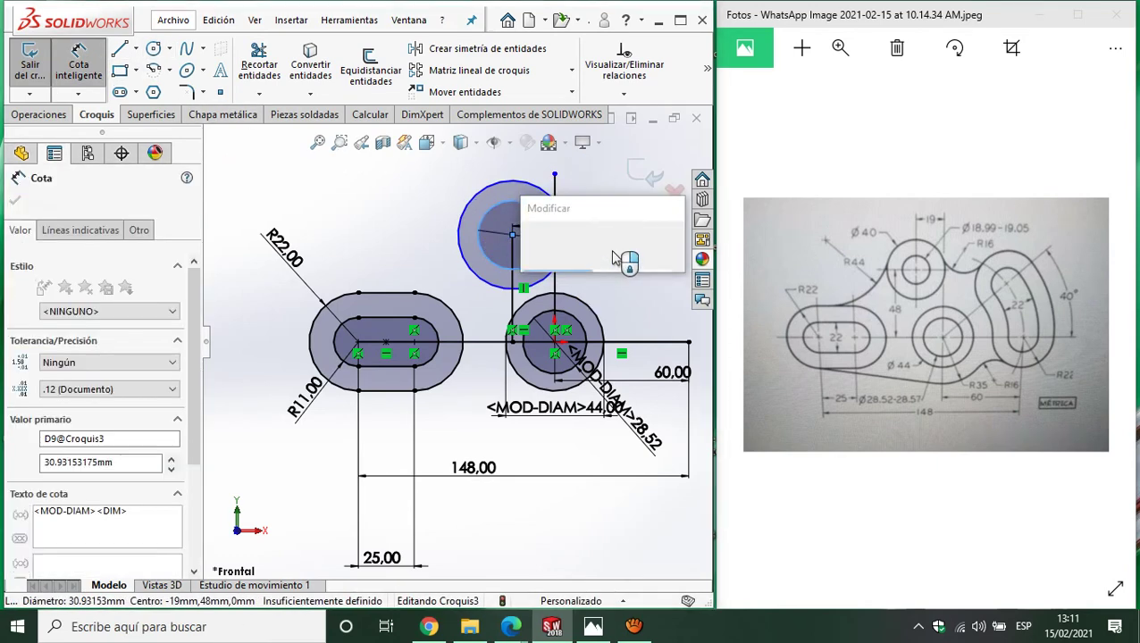
type("18.99")
key("Return")
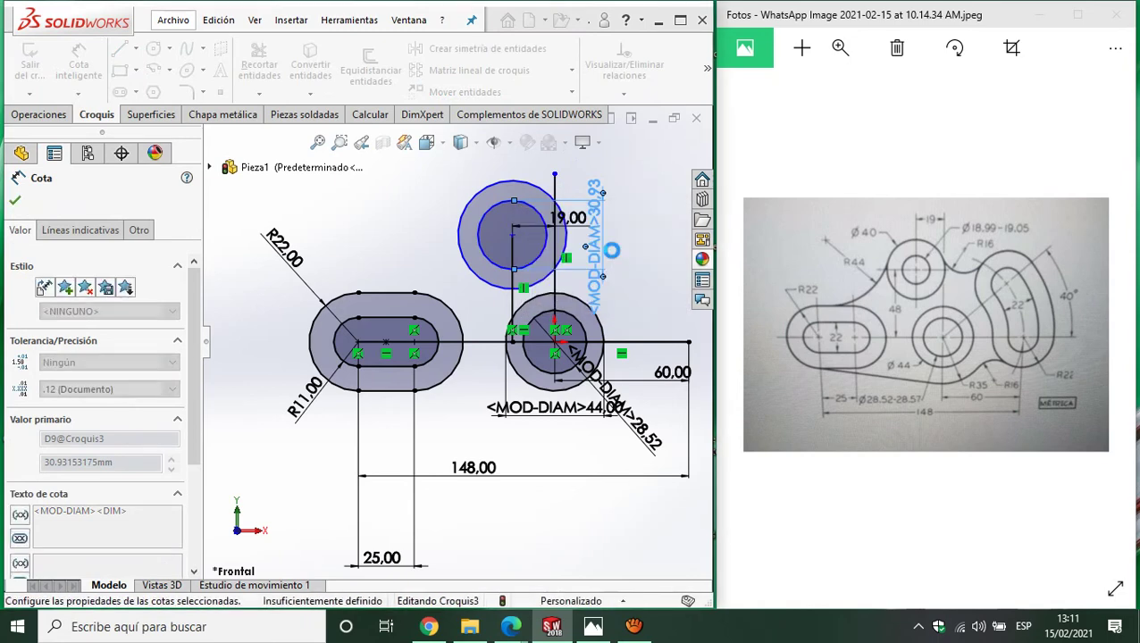
left_click(456, 207)
left_click(432, 208)
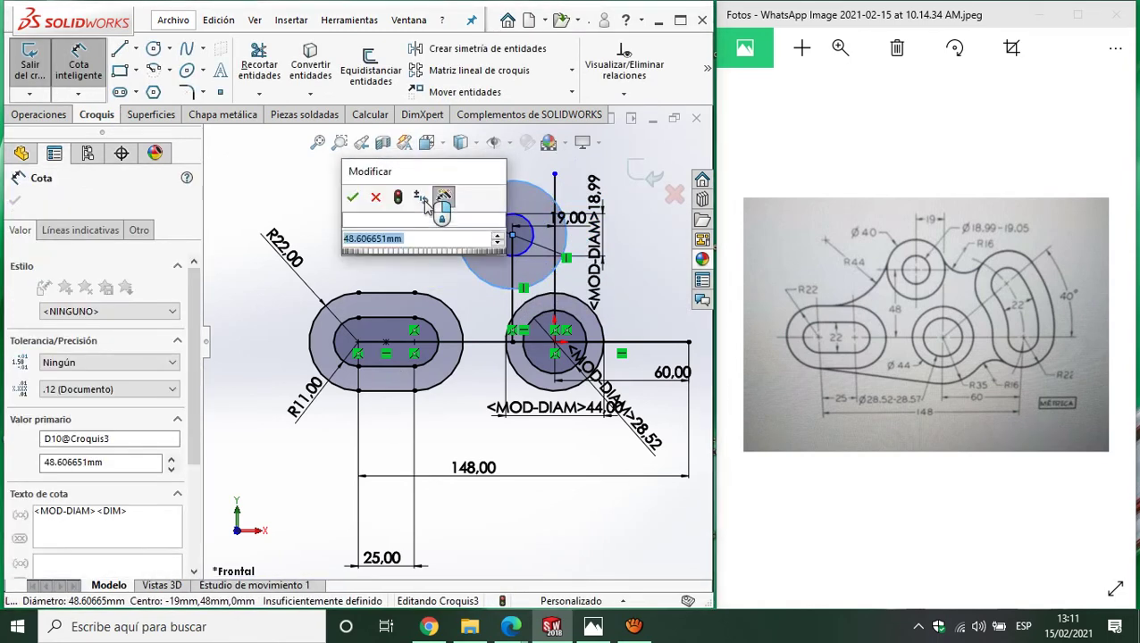
type("40")
key("Return")
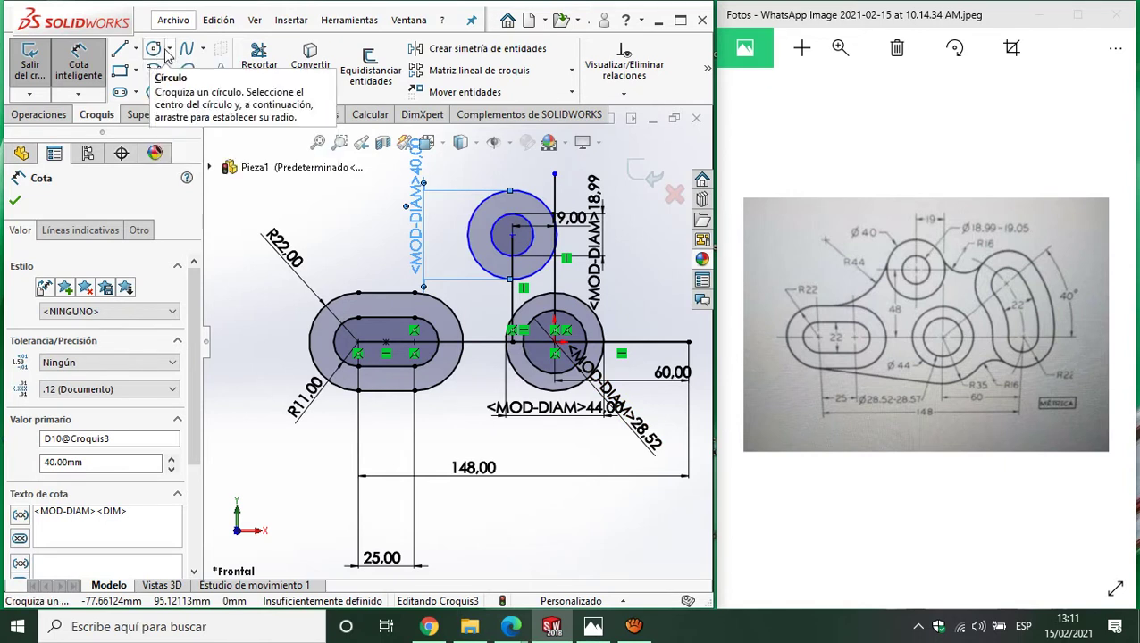
Draw a three-point circle tangent to the outer slot and the Ø40 circle, redoing a misplaced attempt.
left_click(168, 48)
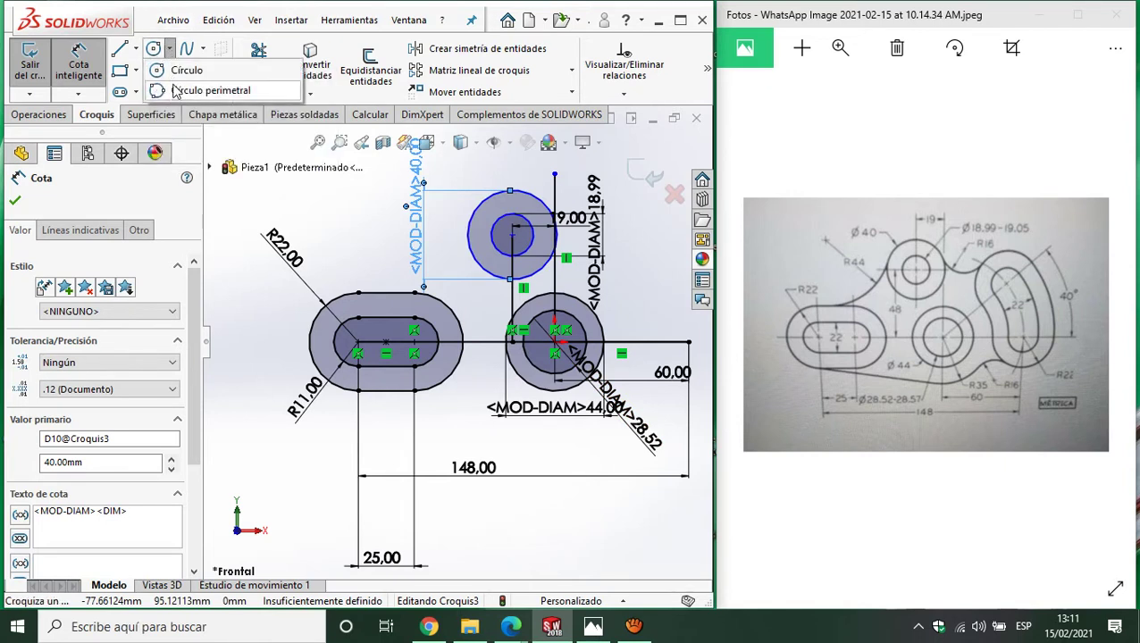
left_click(183, 90)
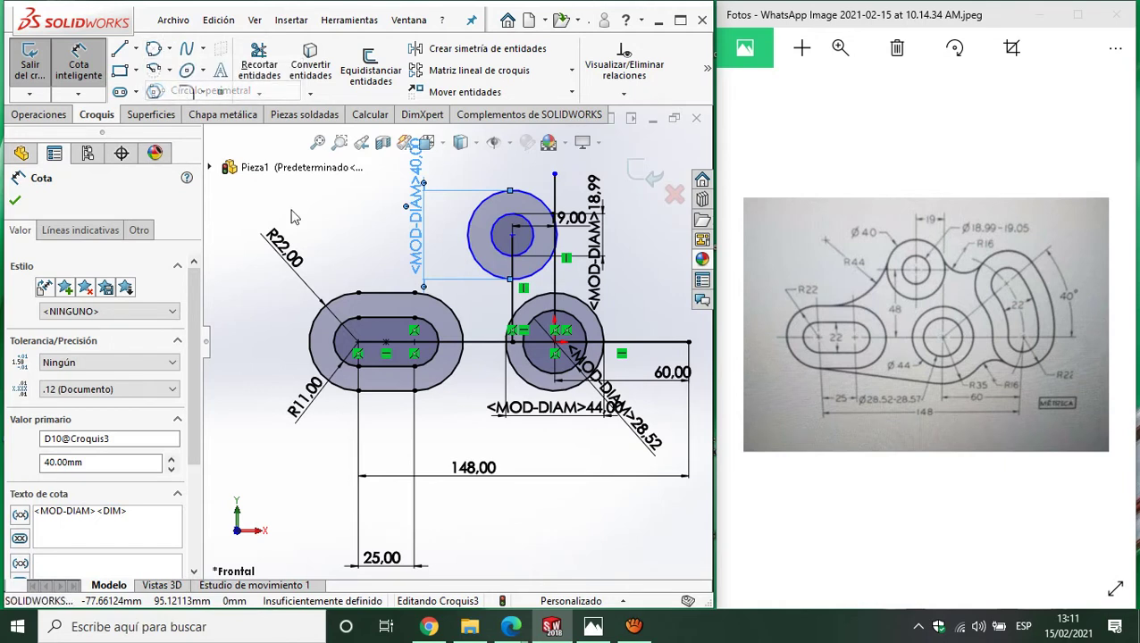
left_click(376, 297)
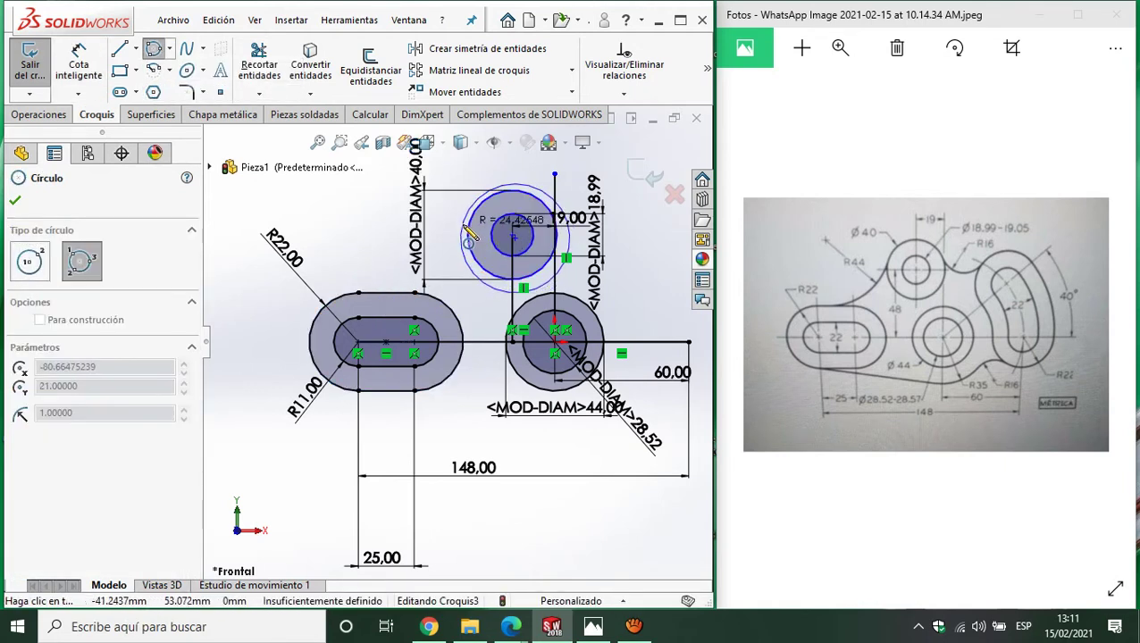
left_click(390, 302)
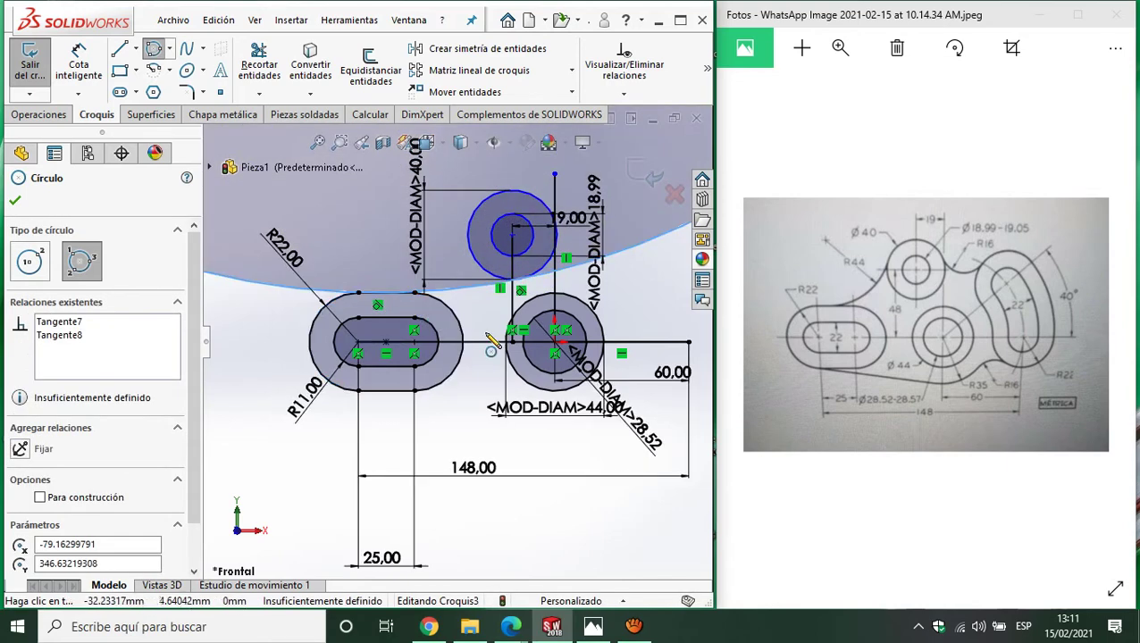
scroll(482, 351, "up", 3)
scroll(483, 351, "up", 2)
scroll(482, 351, "up", 2)
scroll(483, 351, "up", 2)
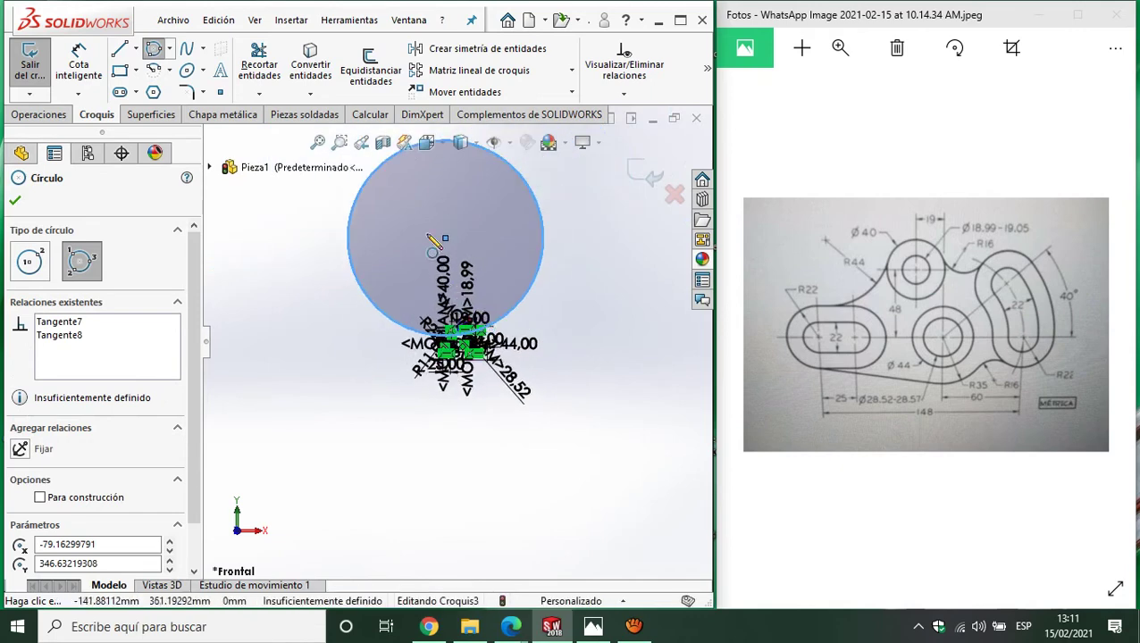
key("Escape")
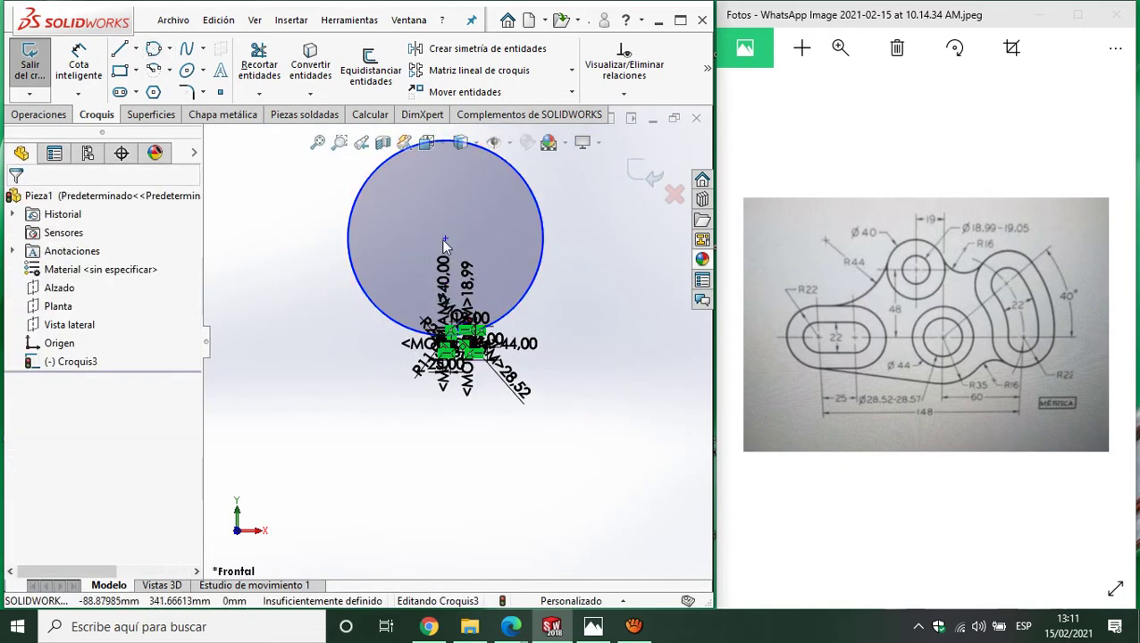
scroll(554, 323, "down", 3)
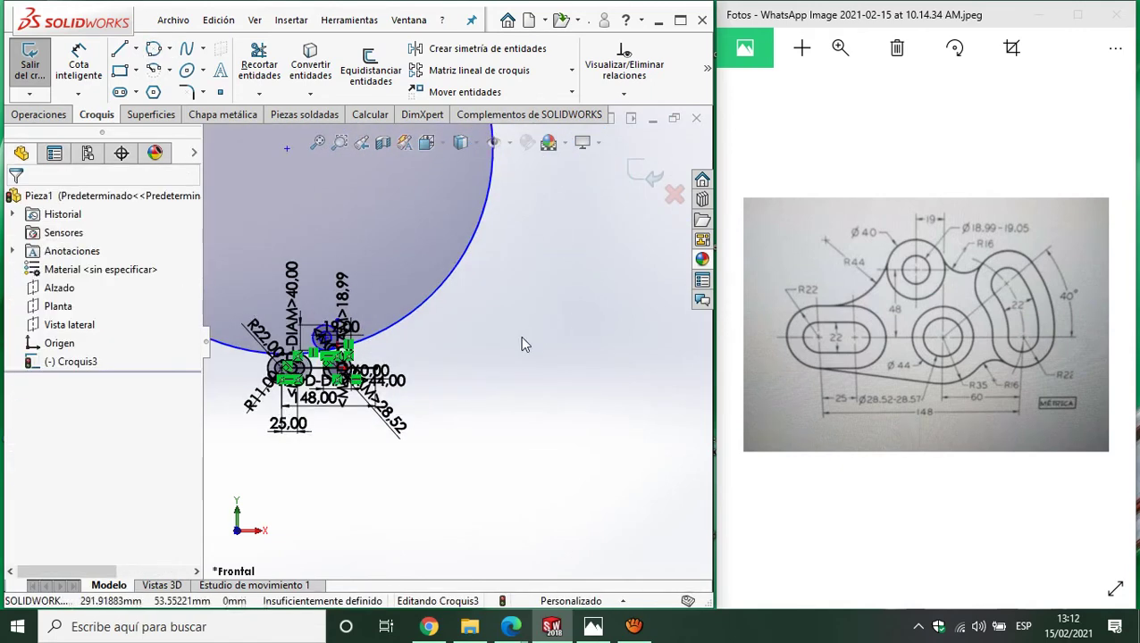
key("ctrl+z")
scroll(321, 303, "down", 3)
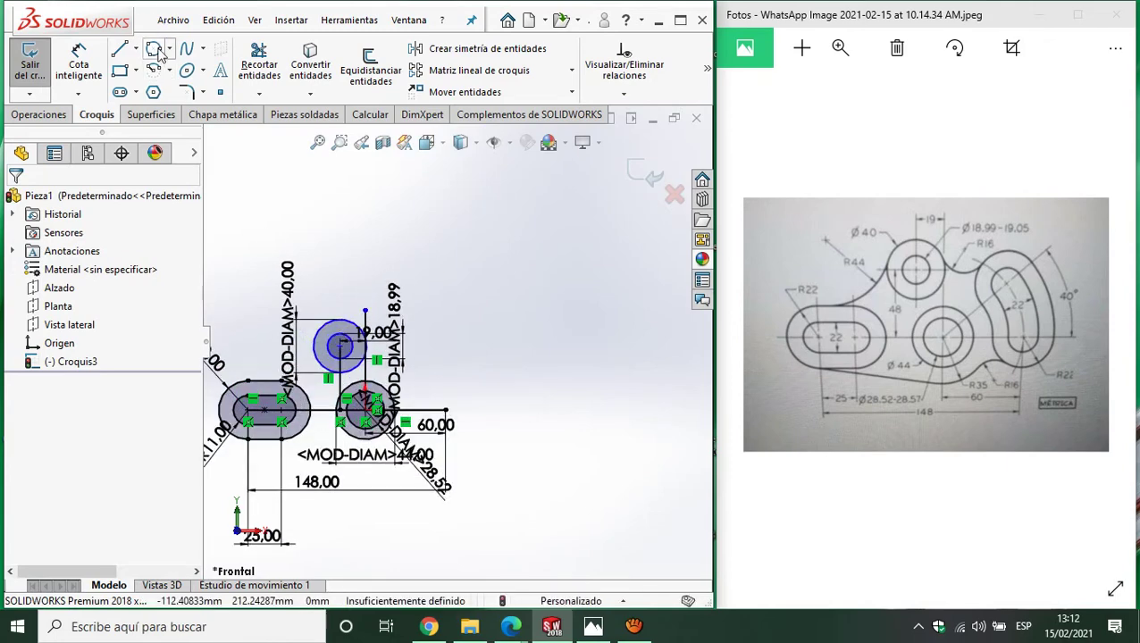
key("Return")
scroll(277, 340, "down", 2)
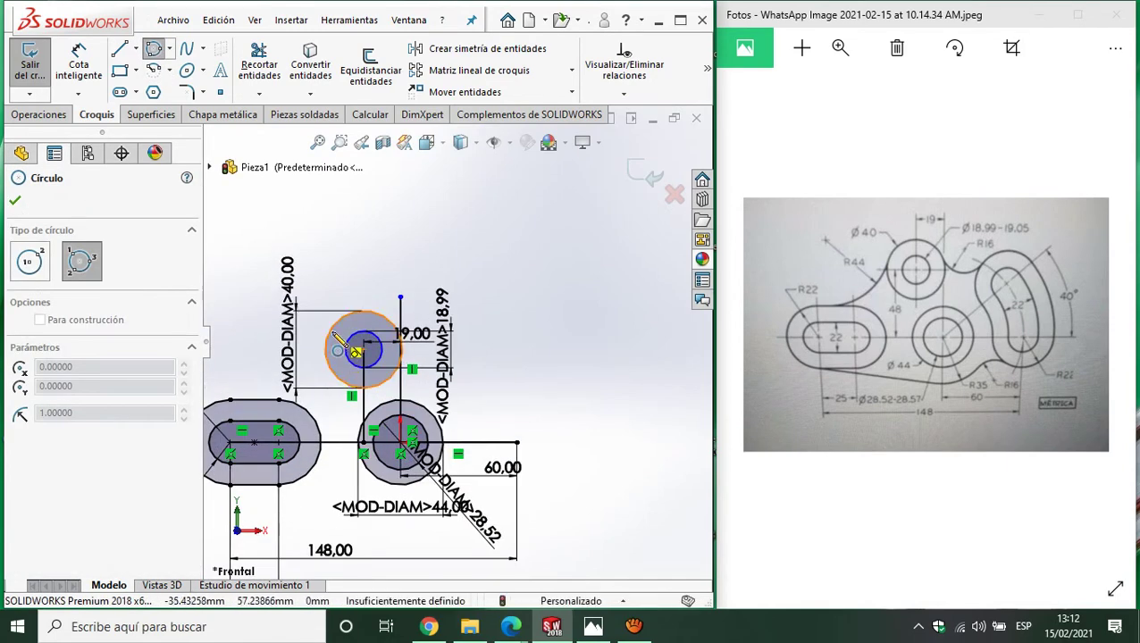
left_click(353, 350)
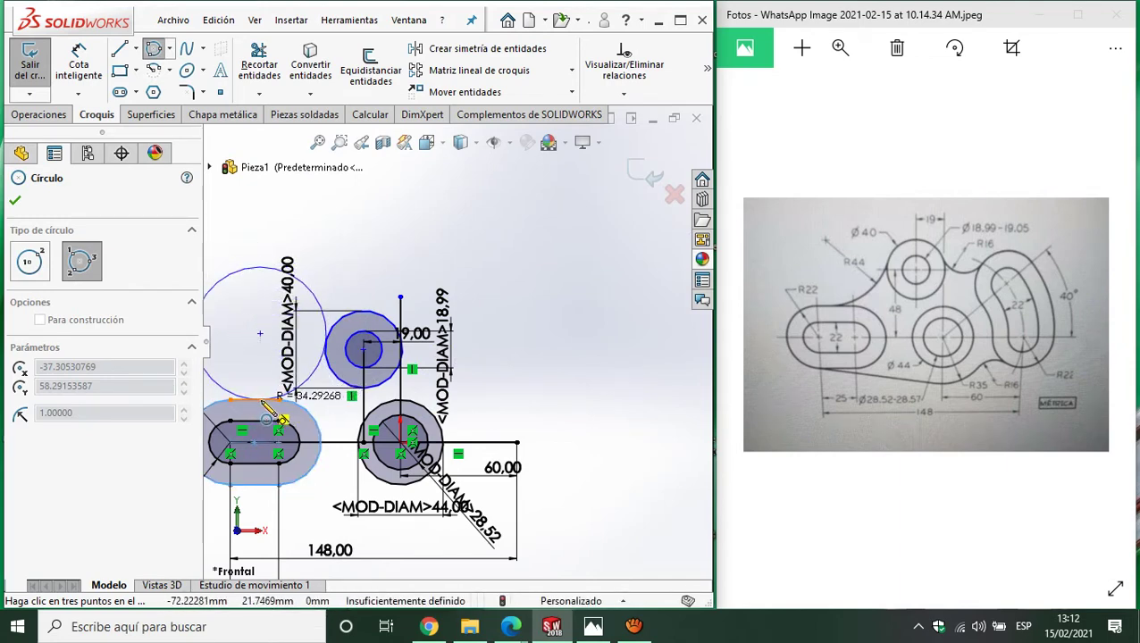
left_click(259, 401)
key("Escape")
Dimension the large tangent circle to 88 mm diameter.
left_click(78, 64)
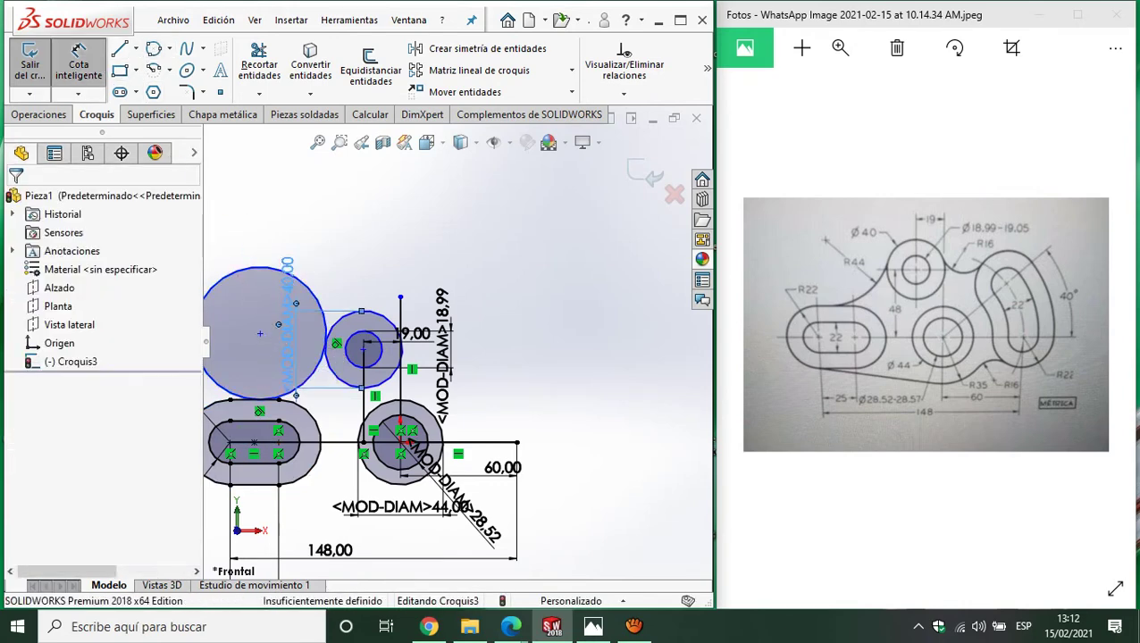
left_click(261, 344)
key("Escape")
left_click(261, 276)
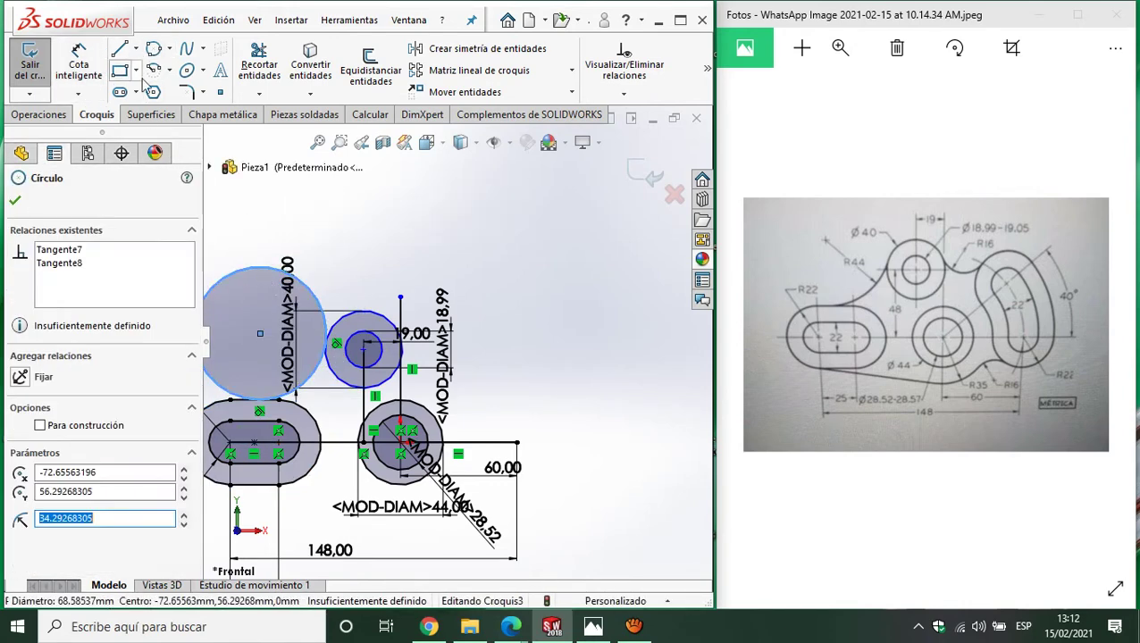
left_click(78, 64)
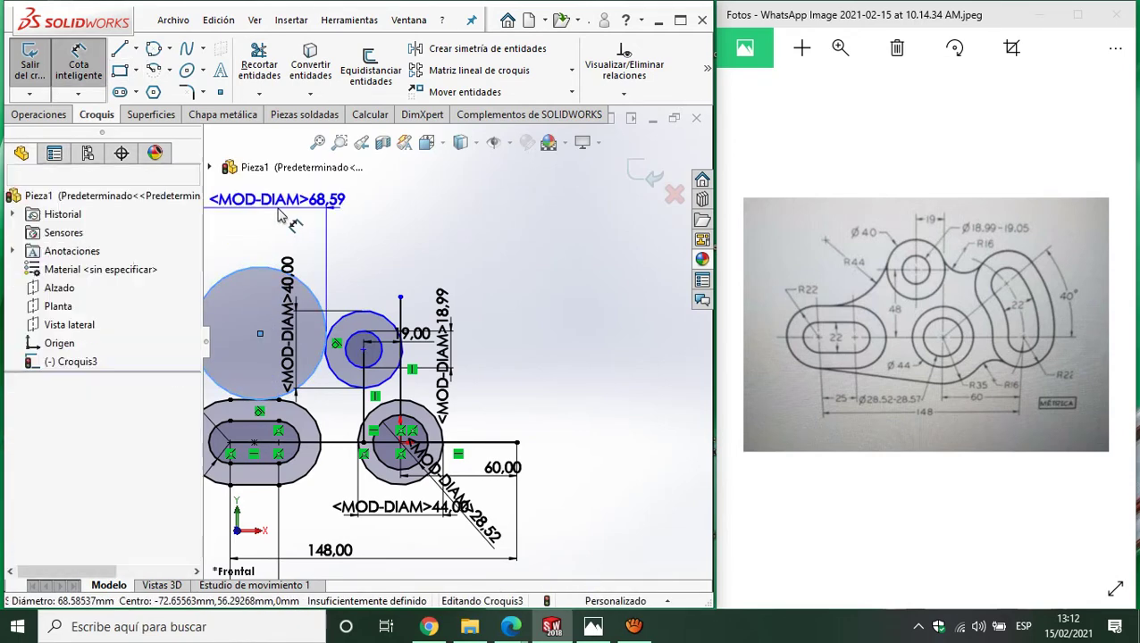
left_click(284, 216)
type("88")
key("Return")
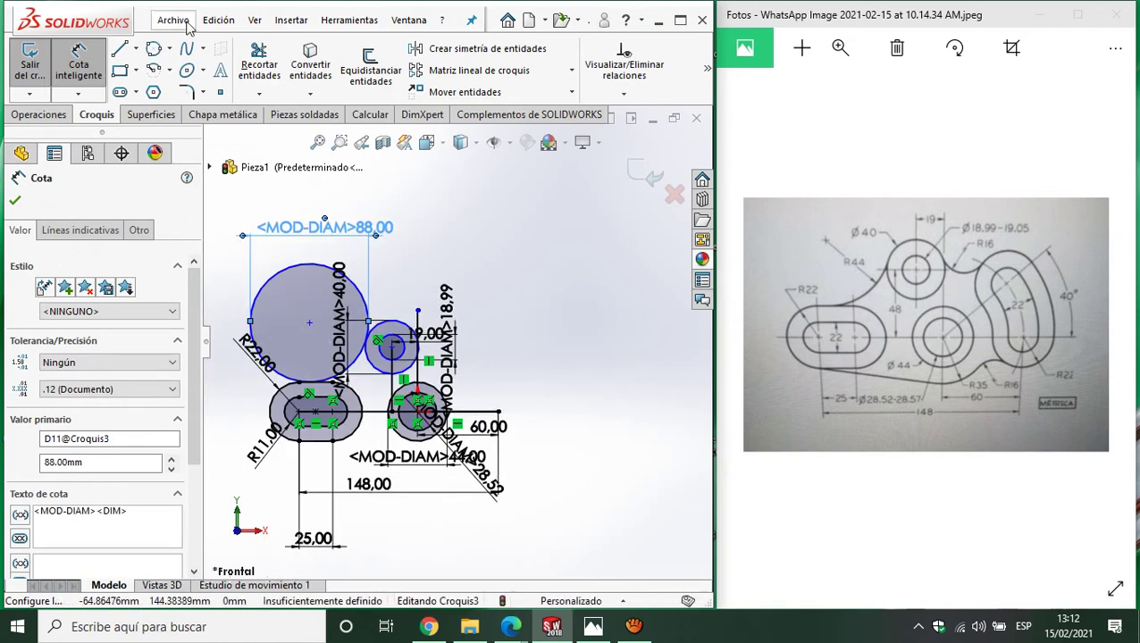
Trim the 88 mm circle down to the arc joining the slot and upper boss.
left_click(258, 65)
left_click_drag(386, 265, 277, 333)
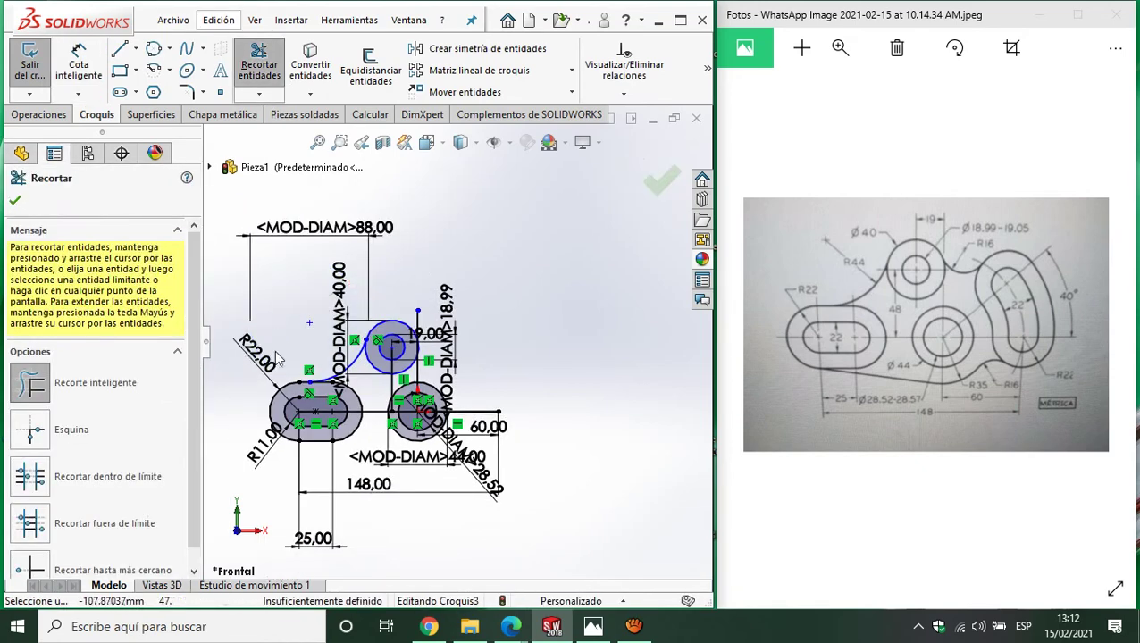
scroll(279, 358, "down", 5)
scroll(510, 385, "up", 2)
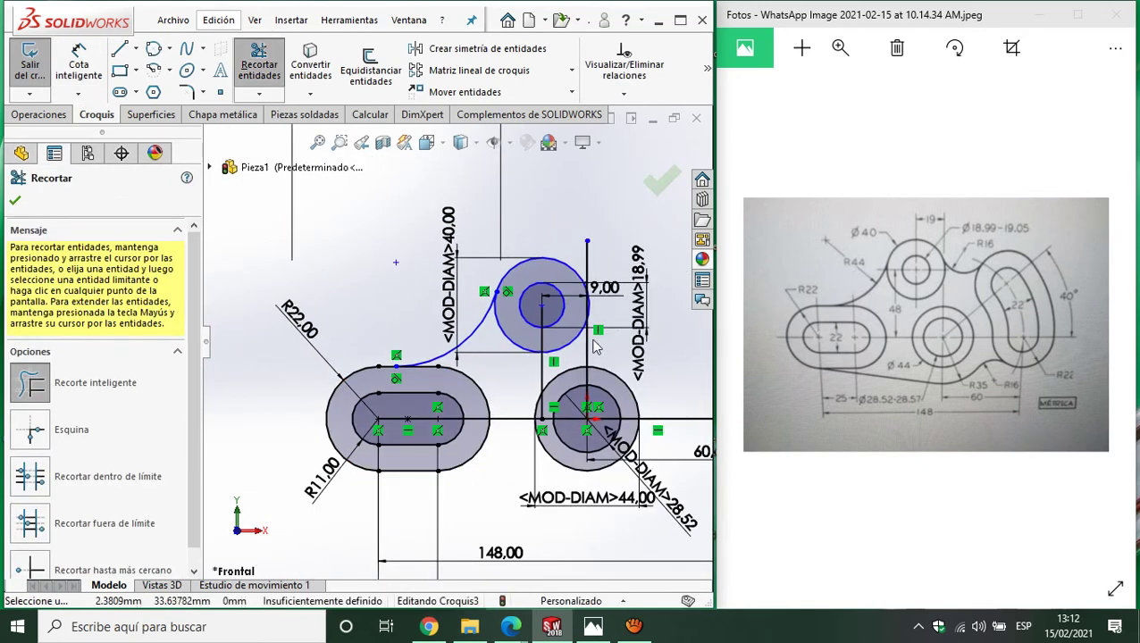
scroll(596, 347, "up", 2)
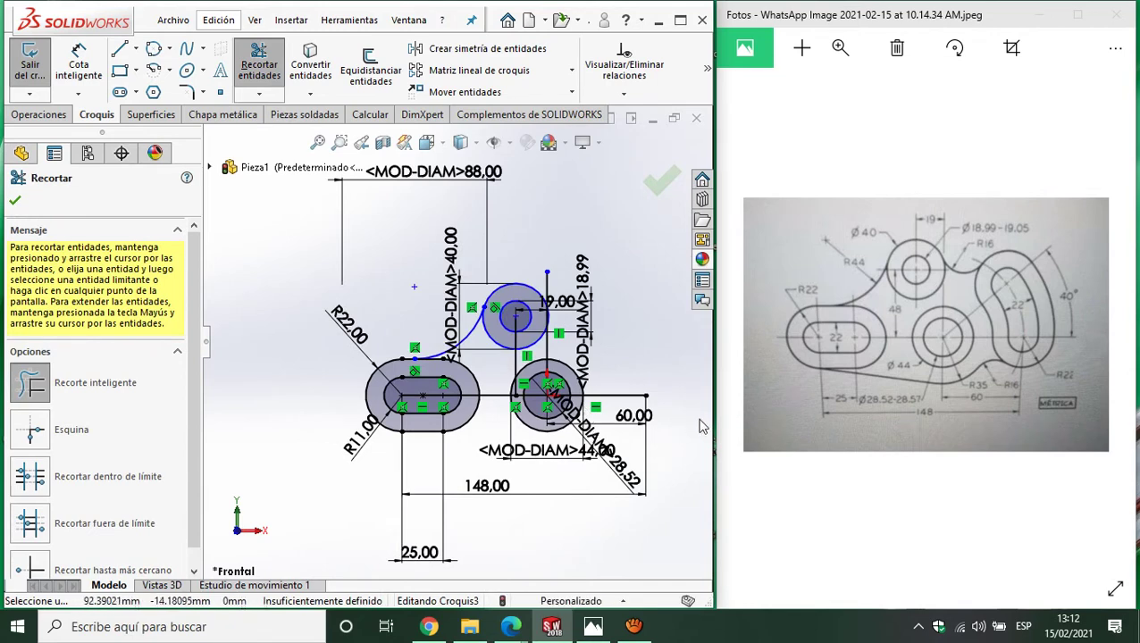
scroll(702, 427, "down", 1)
scroll(625, 427, "down", 1)
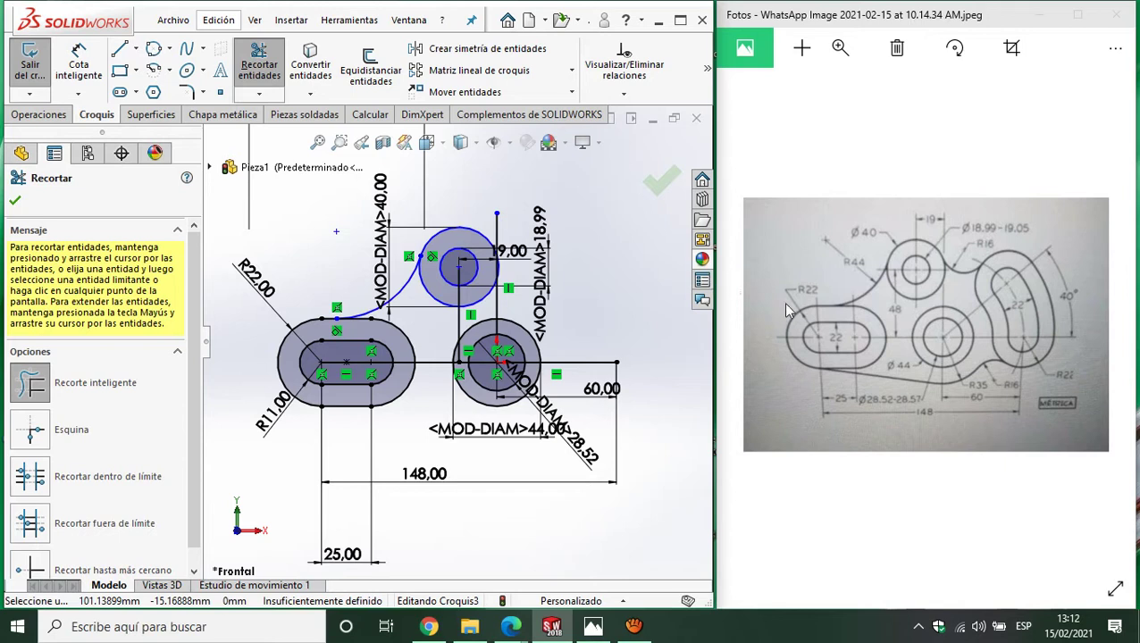
Sketch a slanted line rising to the upper right from the right boss.
left_click(137, 49)
left_click(147, 68)
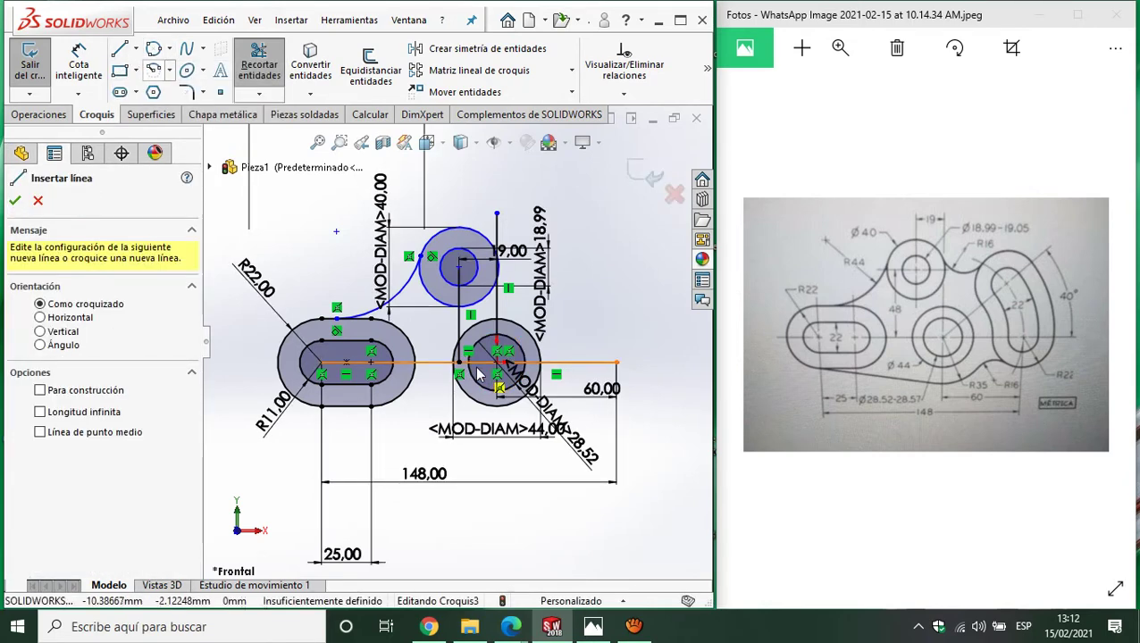
left_click(639, 256)
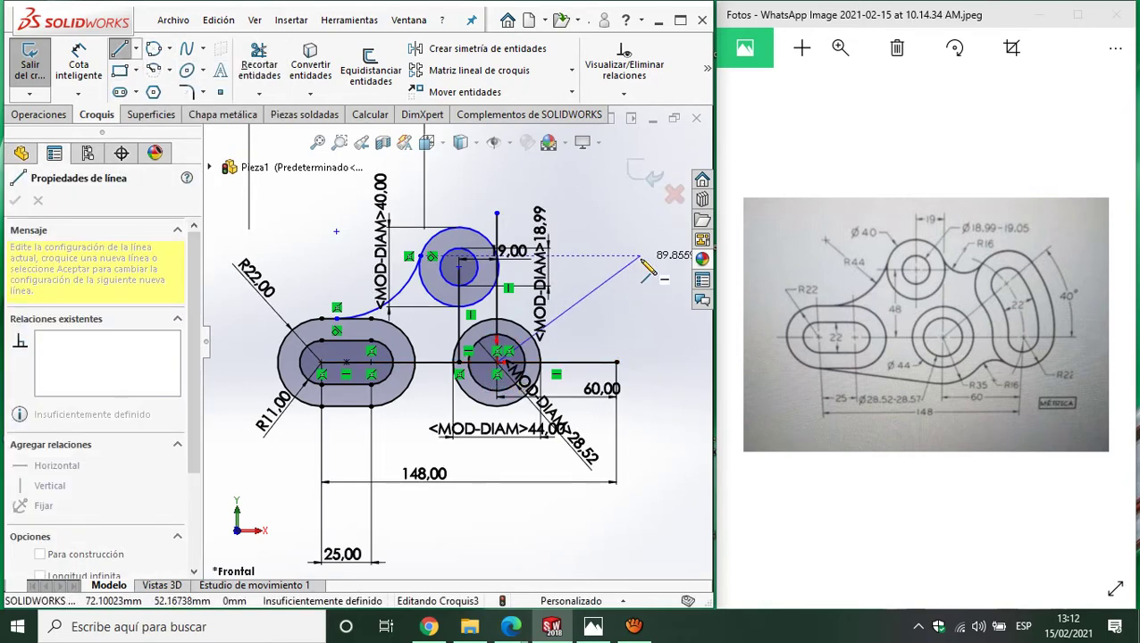
key("Escape")
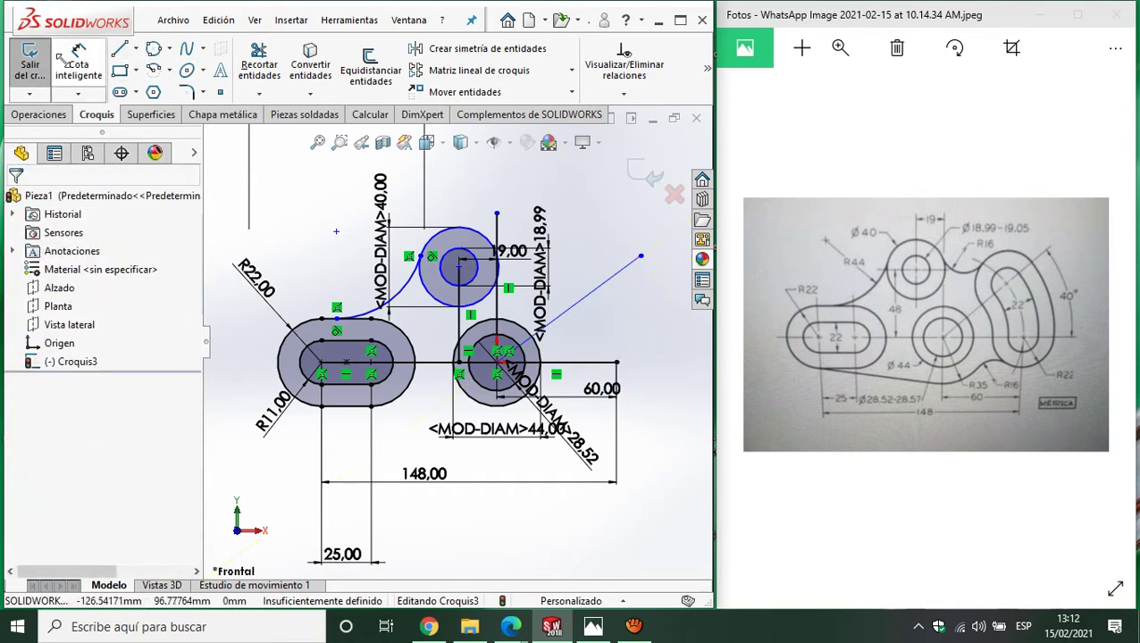
Dimension the slanted line at 40° to the horizontal centre line.
left_click(589, 295)
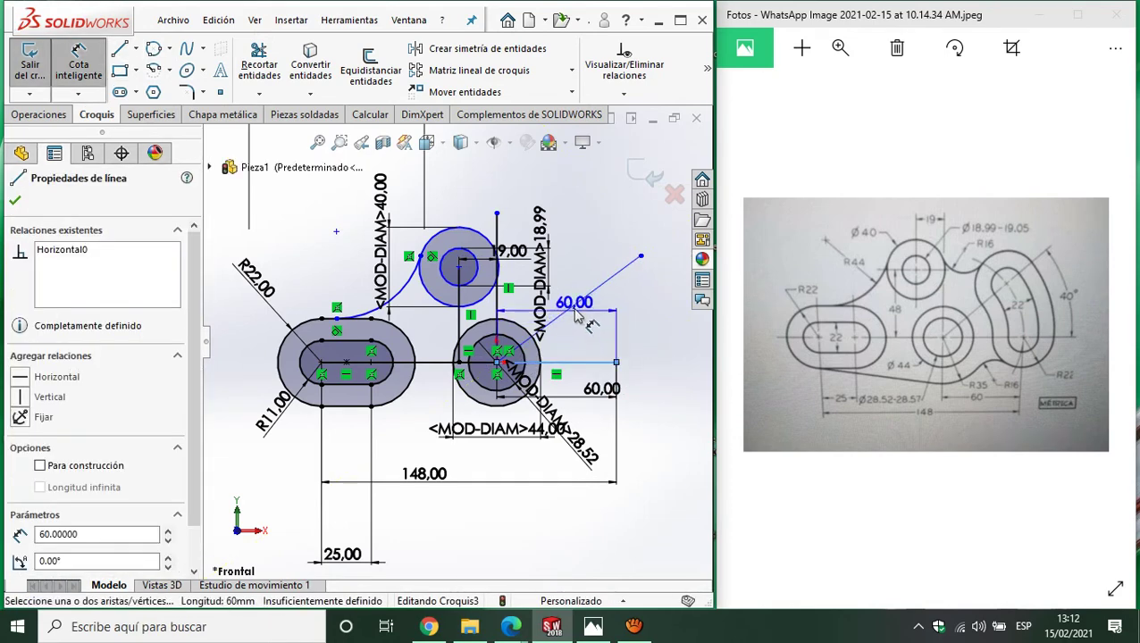
left_click(596, 362)
left_click(596, 352)
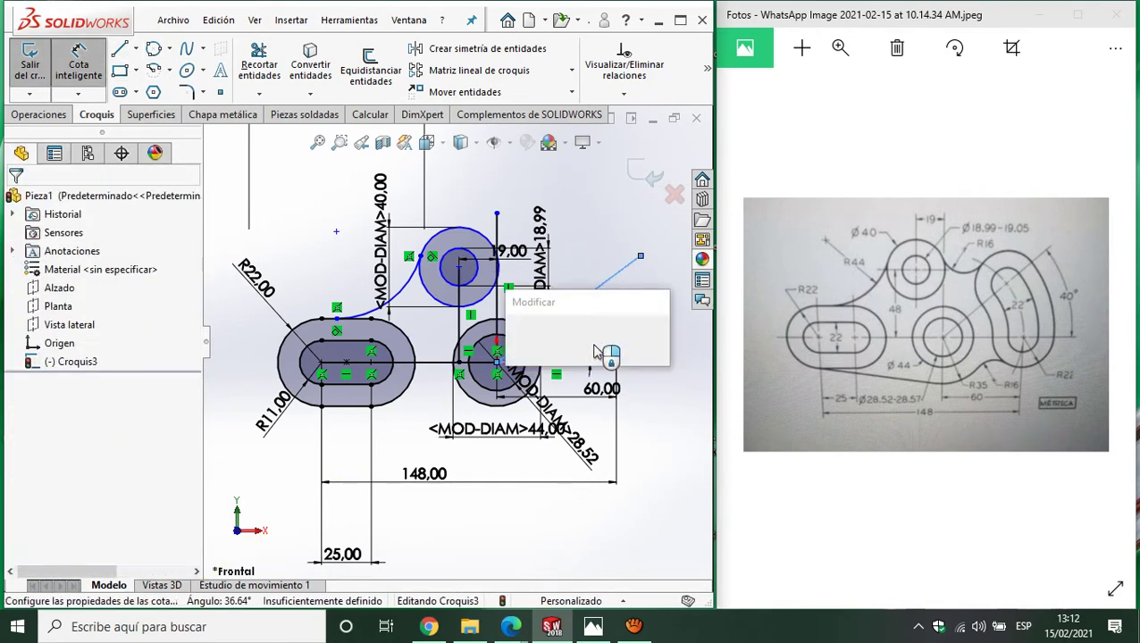
type("40")
key("Return")
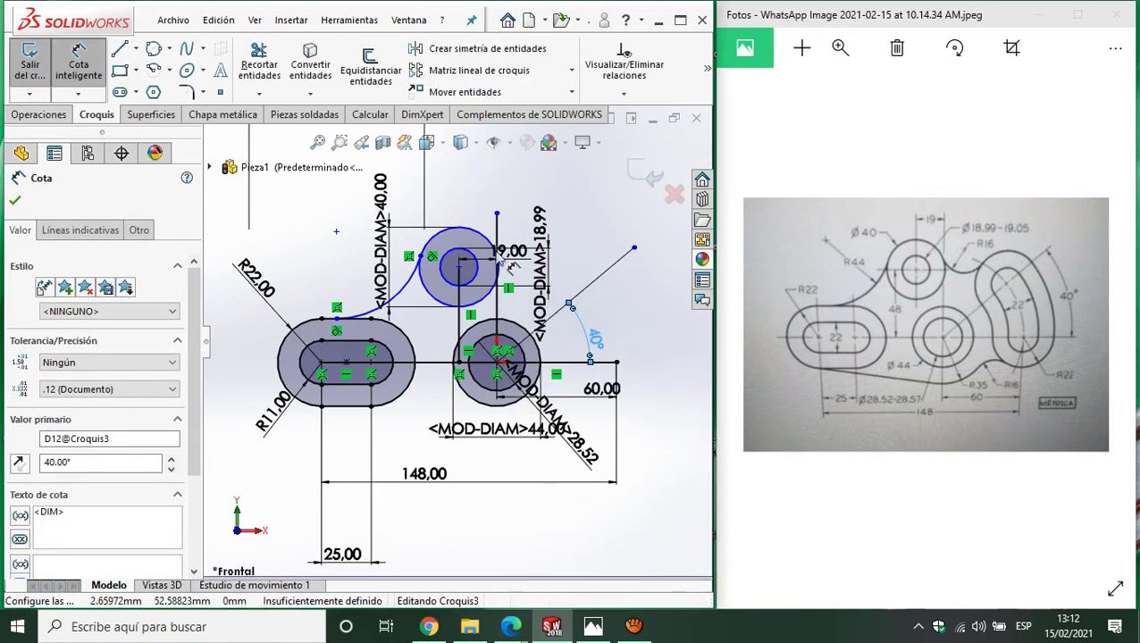
scroll(572, 358, "down", 2)
scroll(572, 357, "down", 1)
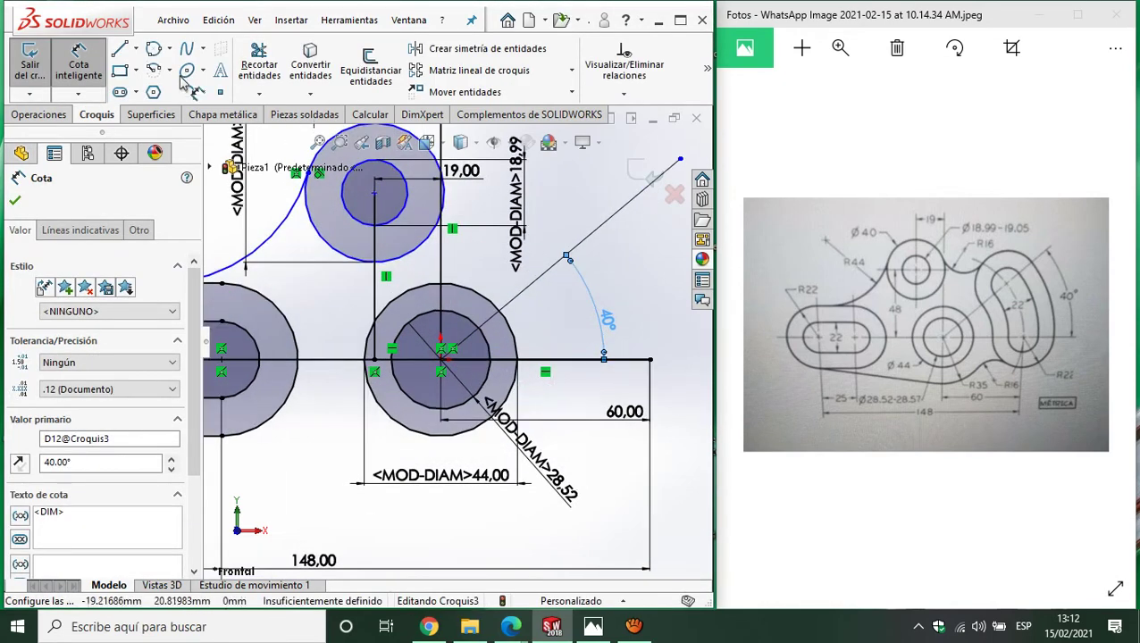
left_click(135, 92)
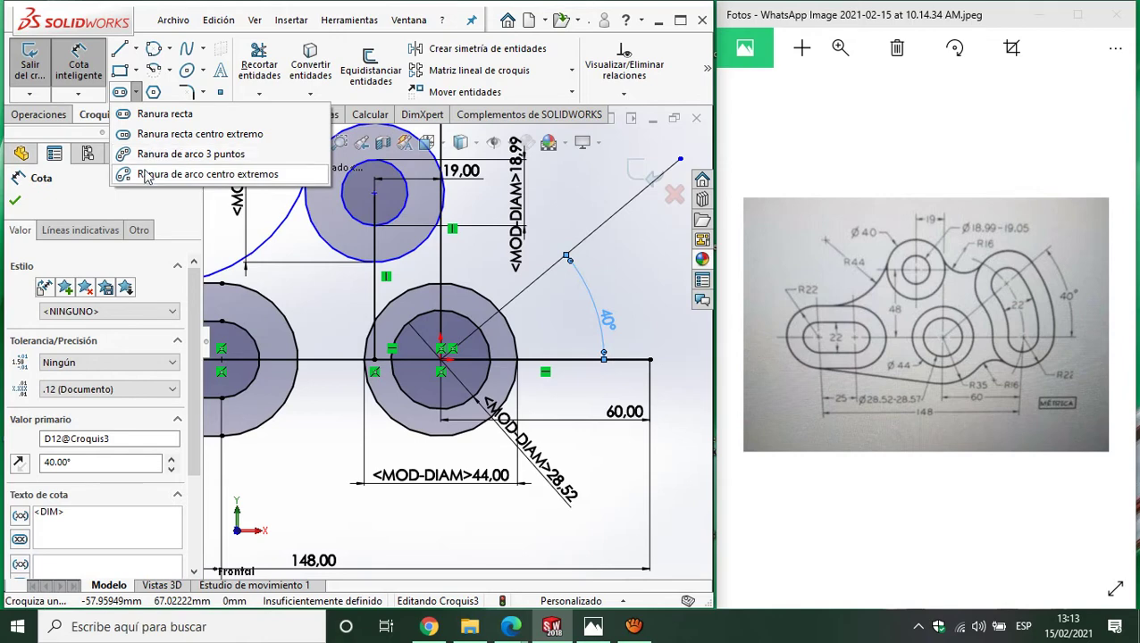
Draw a centrepoint arc slot on the middle boss, sweeping from the 60 mm line end to the 40° line.
left_click(147, 177)
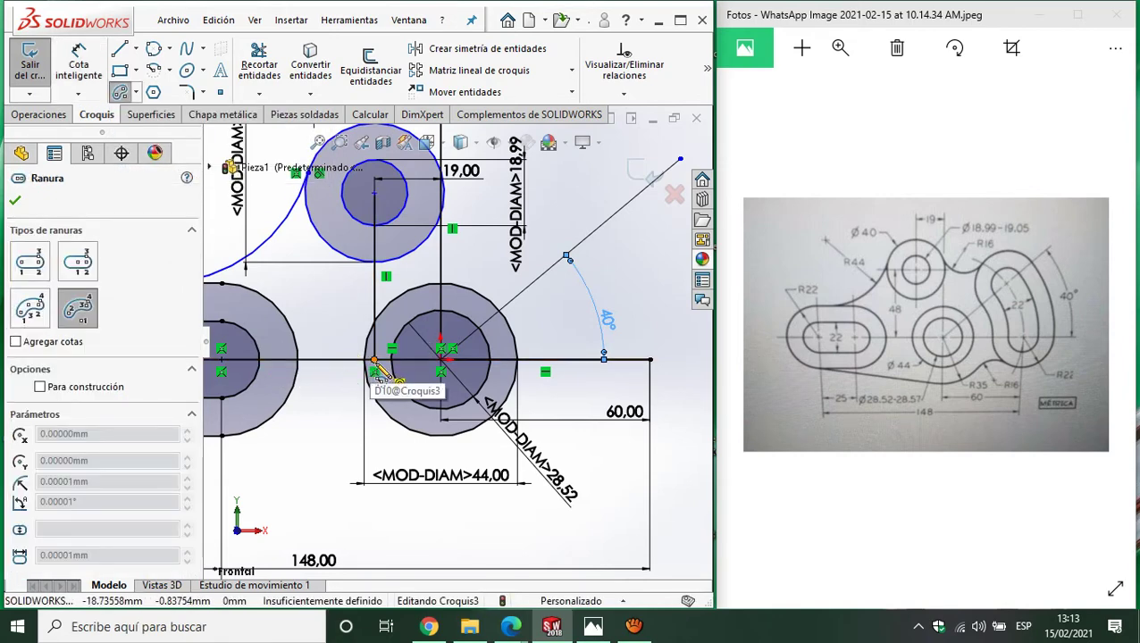
left_click(440, 360)
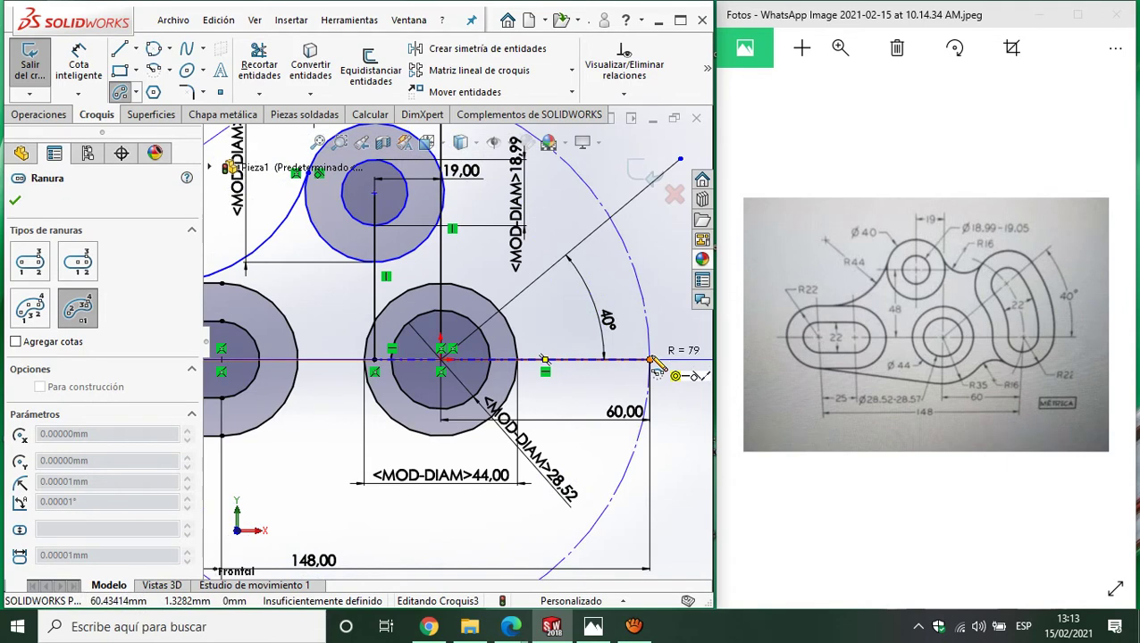
key("Escape")
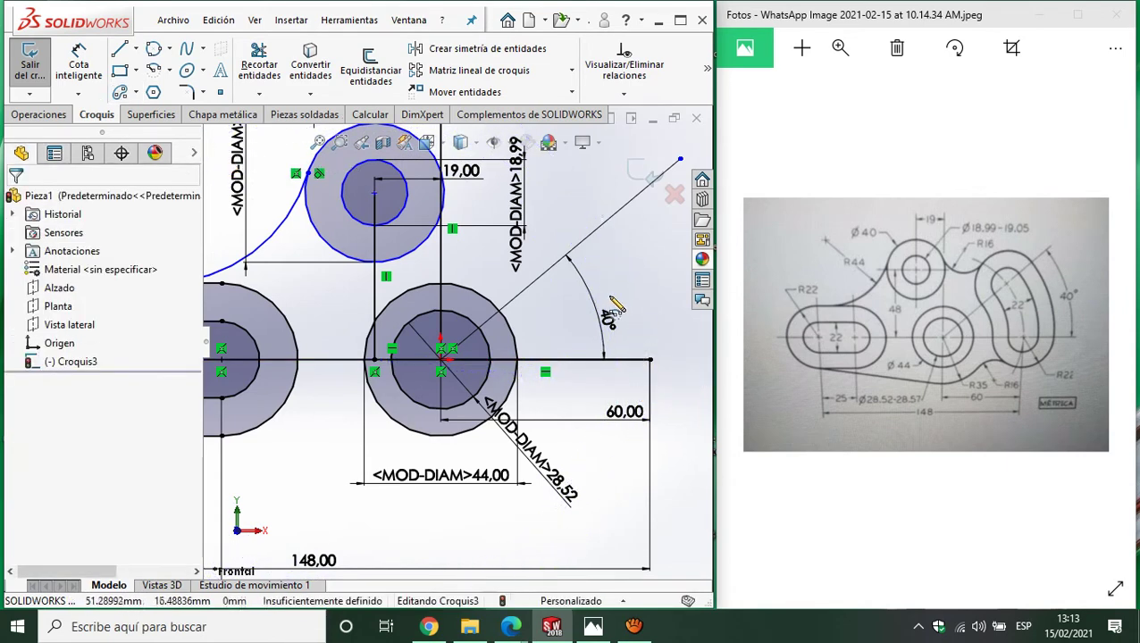
left_click(259, 65)
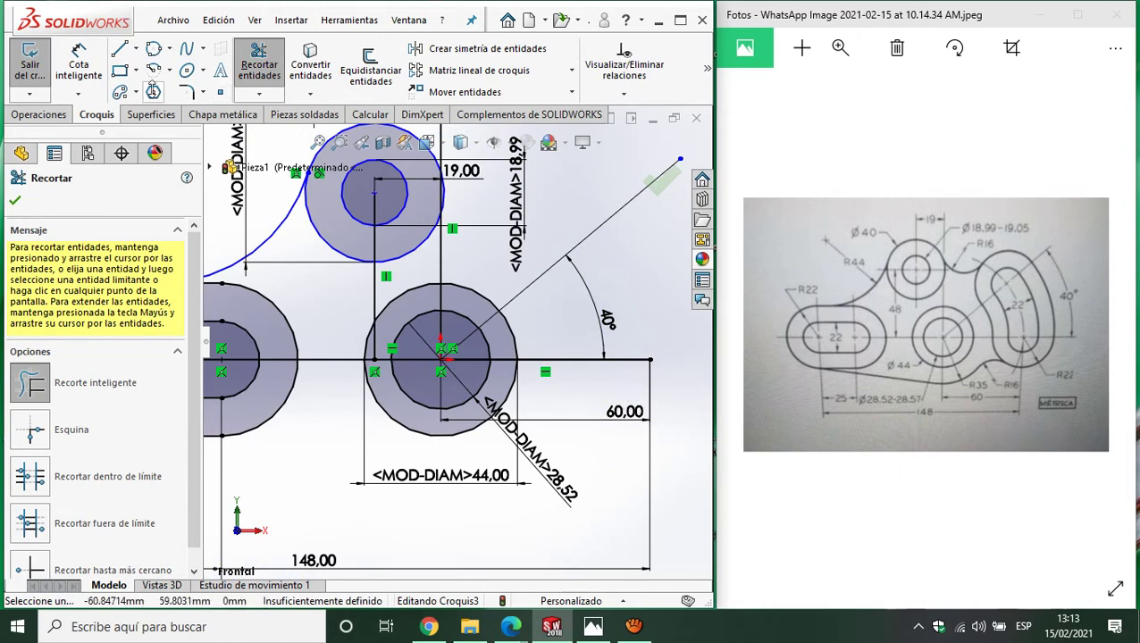
left_click(129, 94)
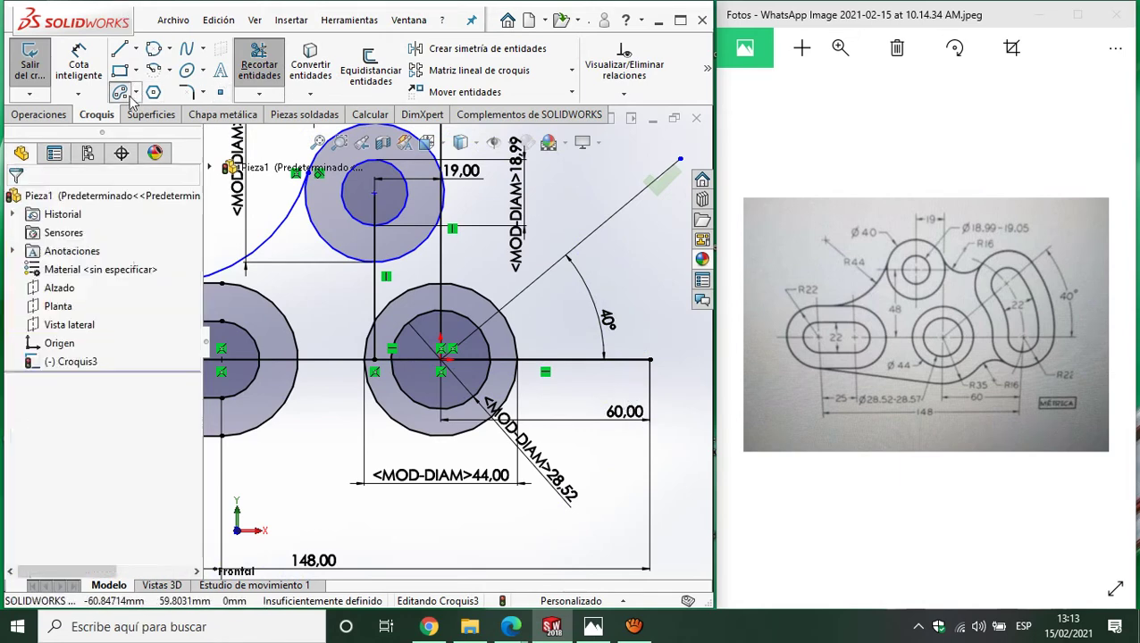
left_click(441, 359)
left_click(650, 359)
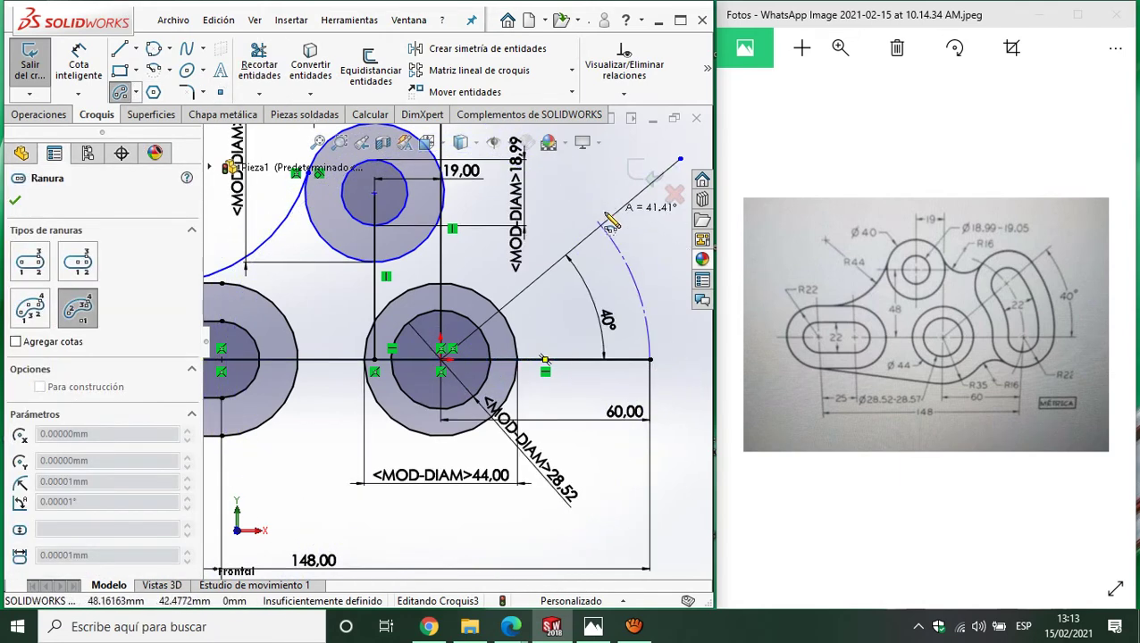
left_click(605, 234)
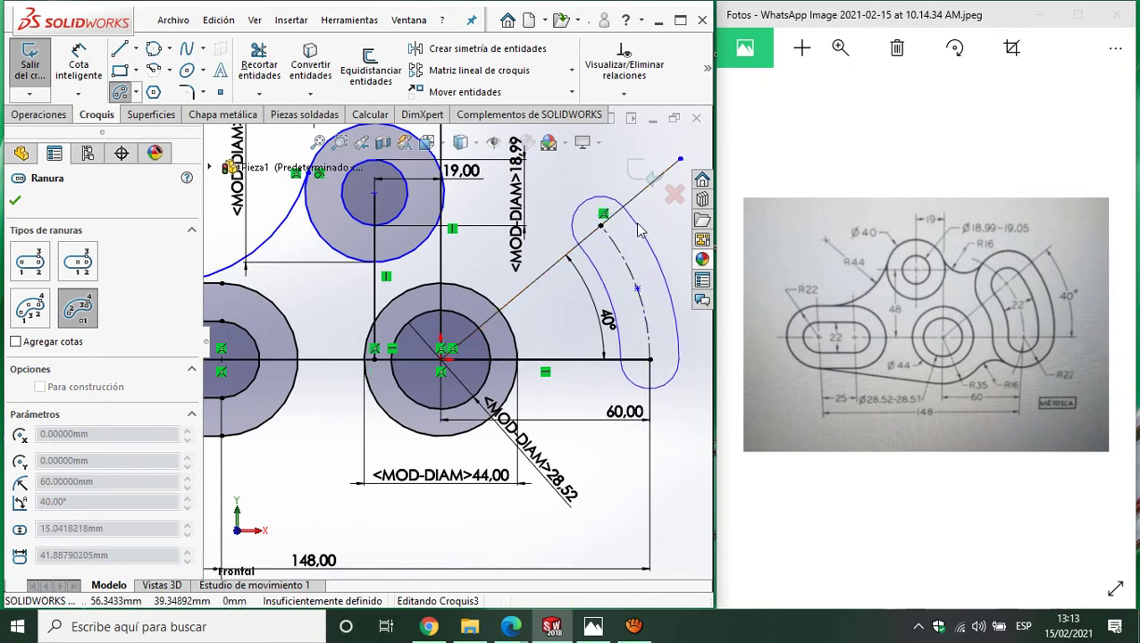
left_click(652, 353)
left_click(121, 92)
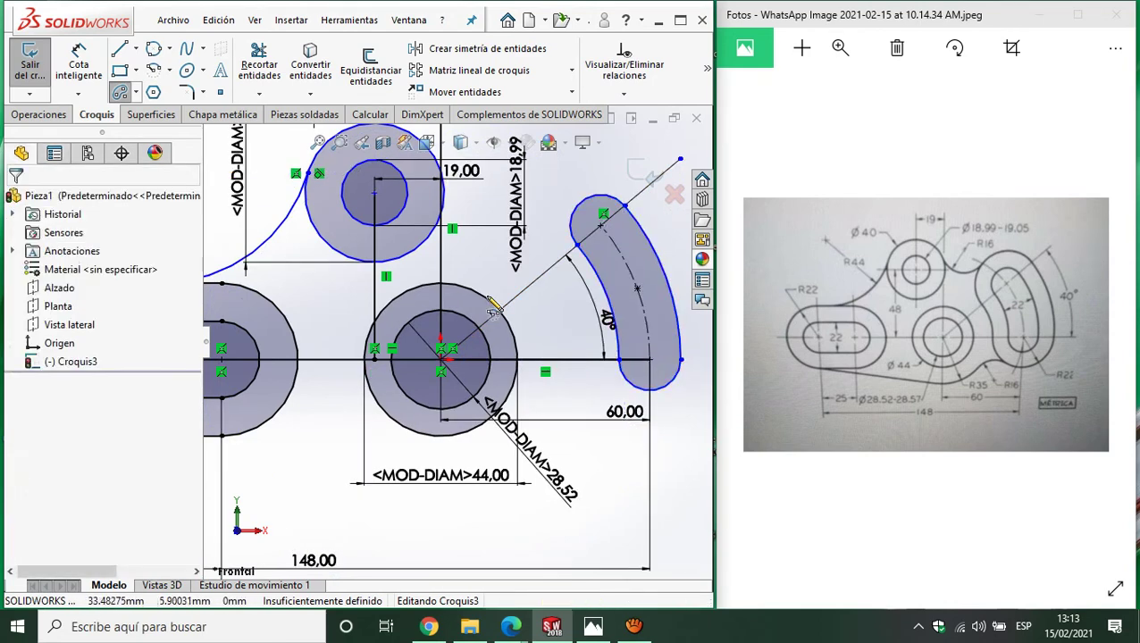
Dimension the slot's end arc to R11.
left_click(63, 64)
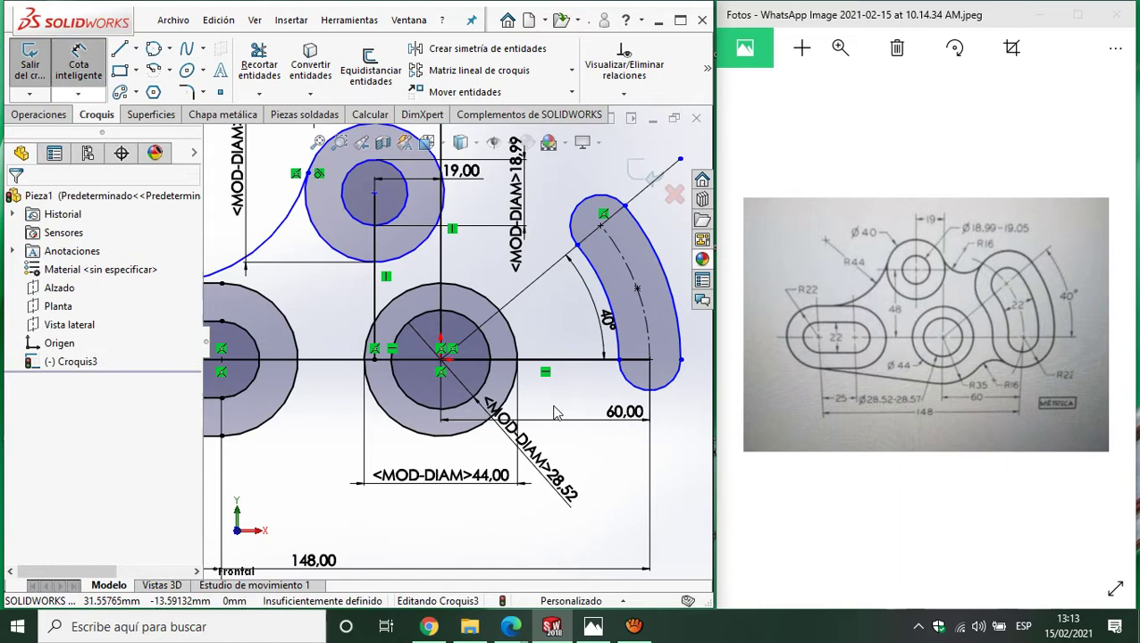
left_click(661, 401)
left_click(677, 478)
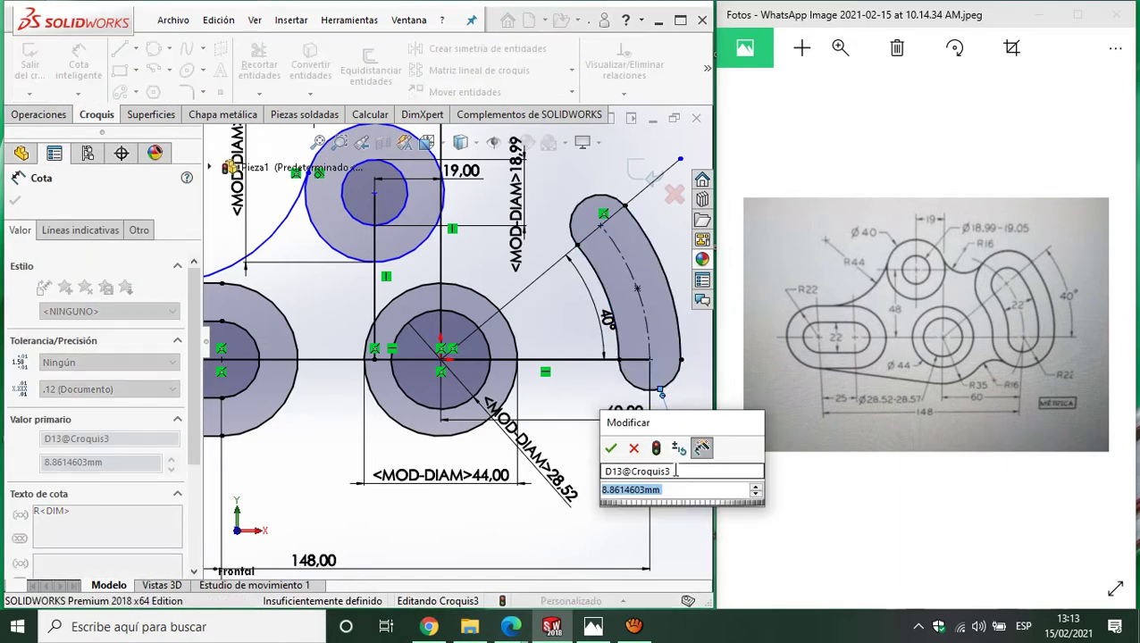
type("2")
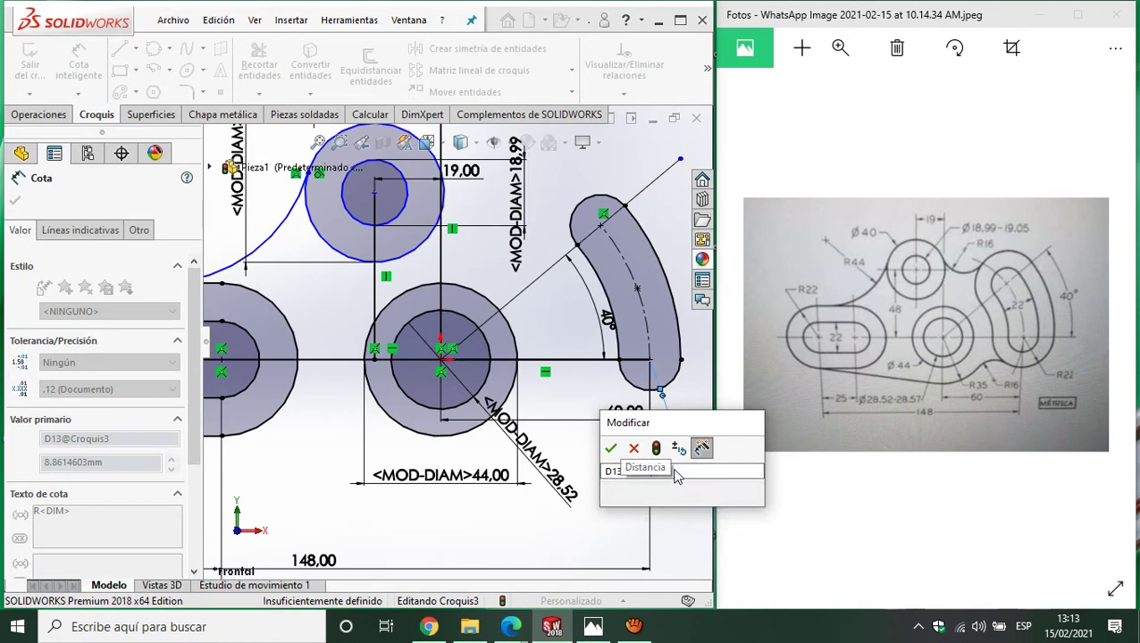
type("/2")
key("Return")
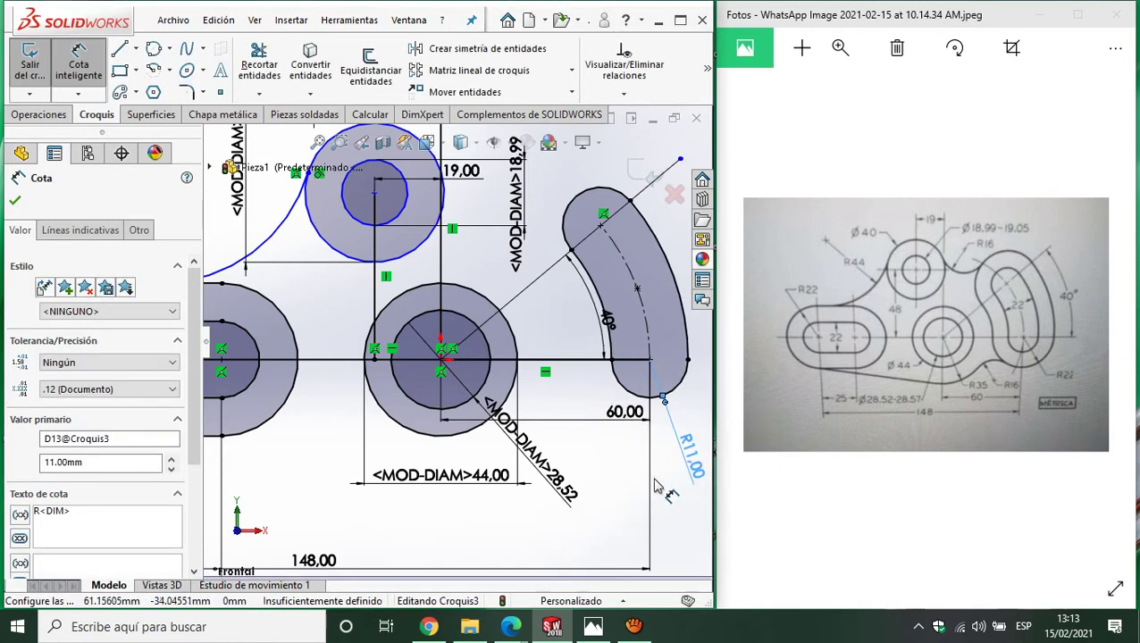
Draw a wider concentric arc slot from the middle boss centre, ending on the 40° line.
left_click(120, 94)
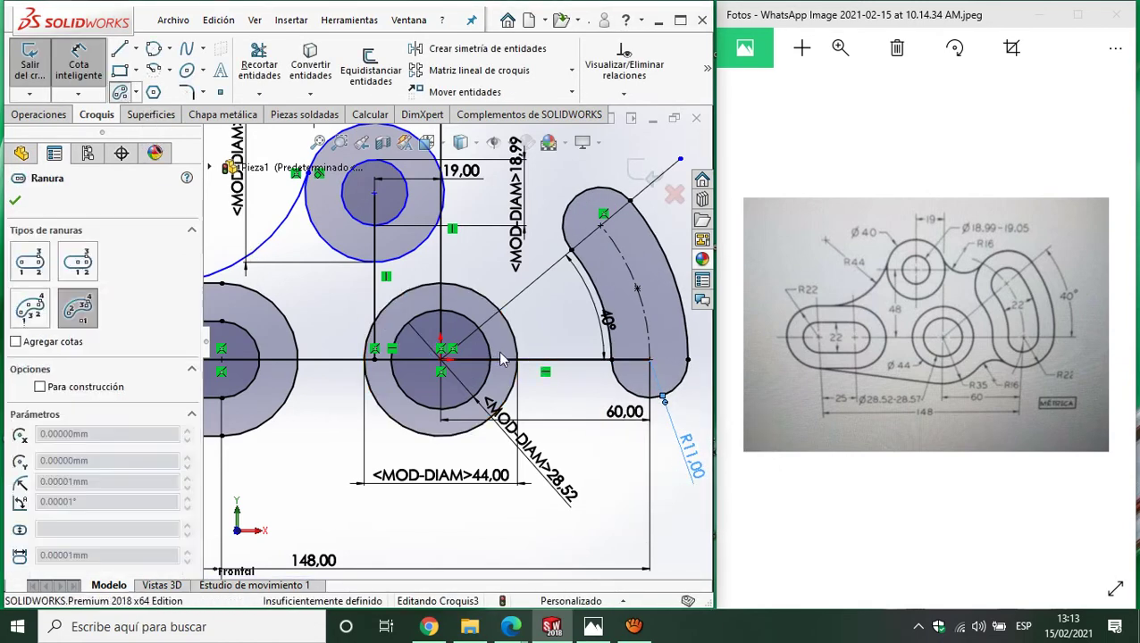
left_click(441, 357)
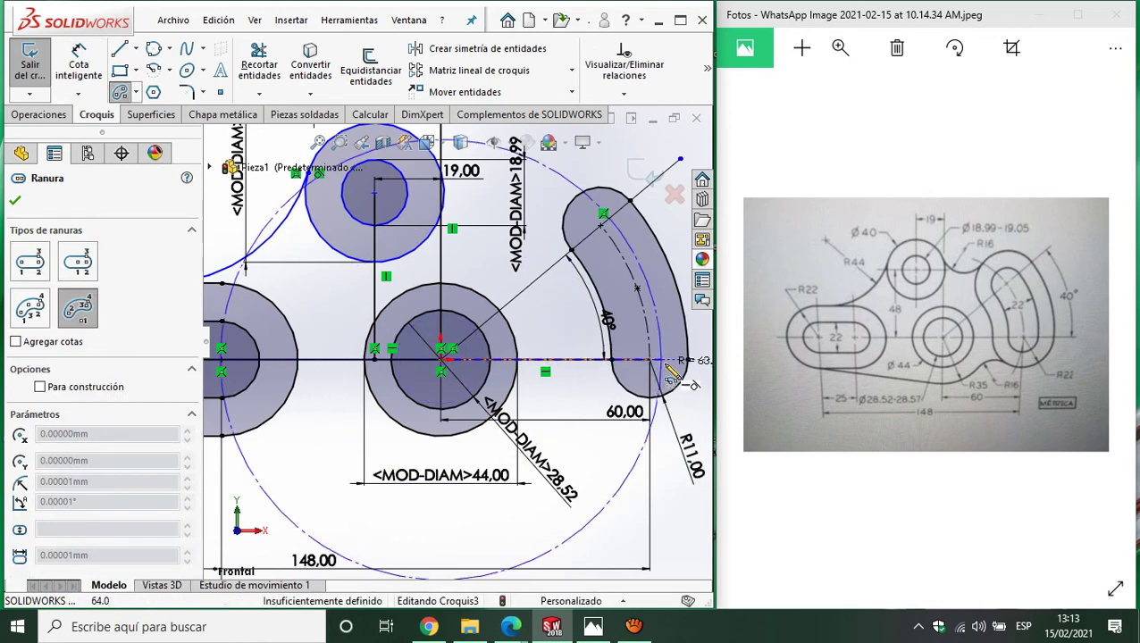
left_click(660, 366)
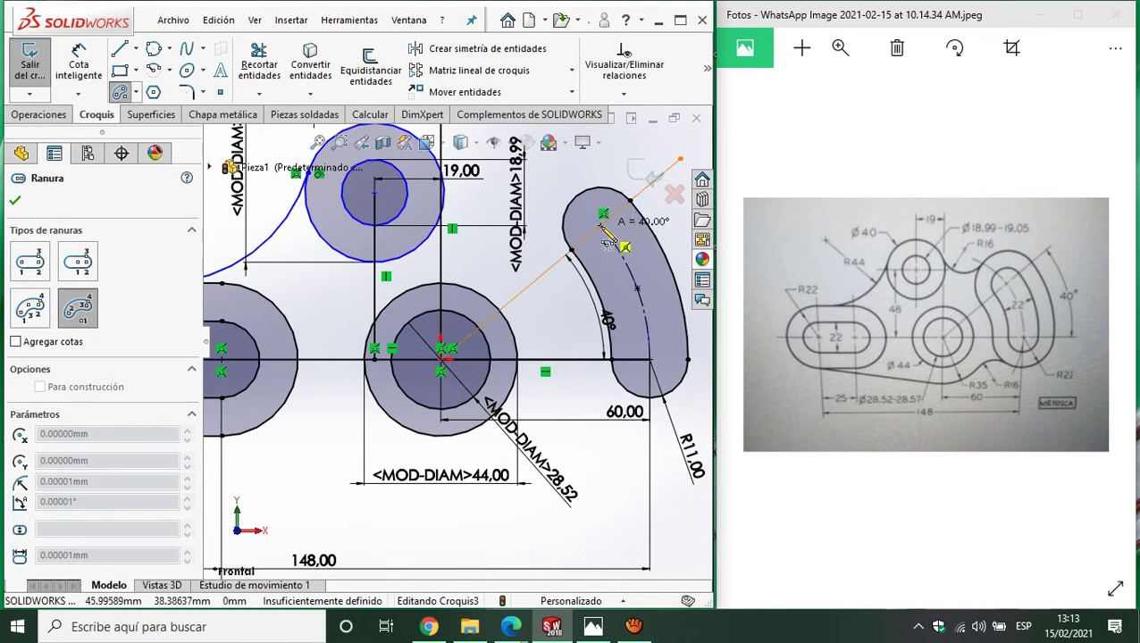
left_click(639, 202)
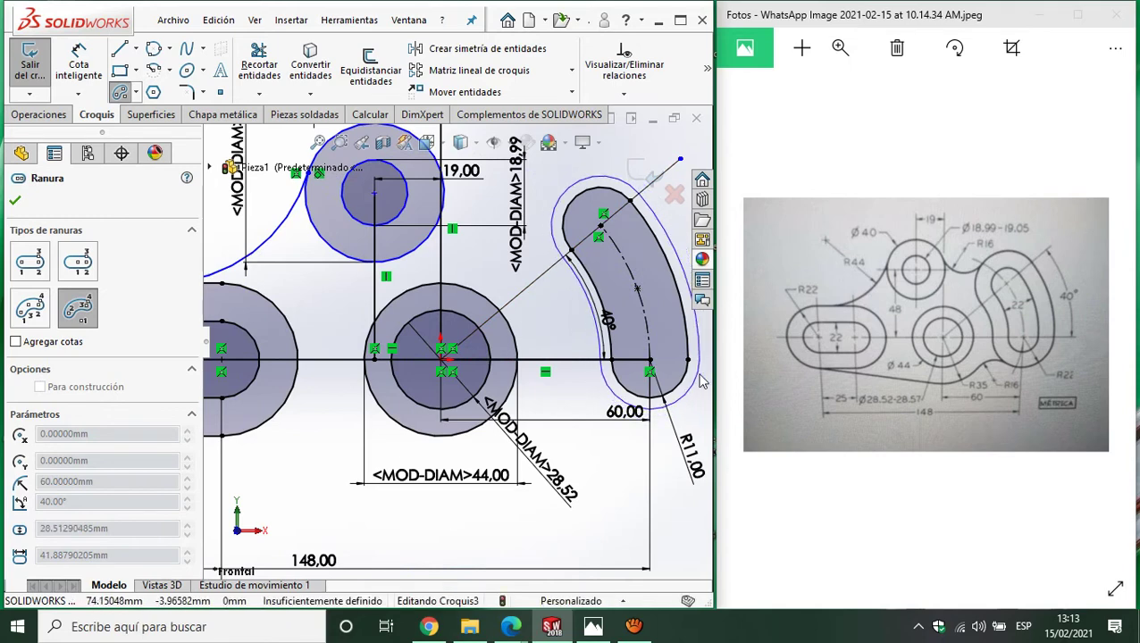
left_click(672, 268)
Dimension the outer slot's end arc to R22.
left_click(78, 63)
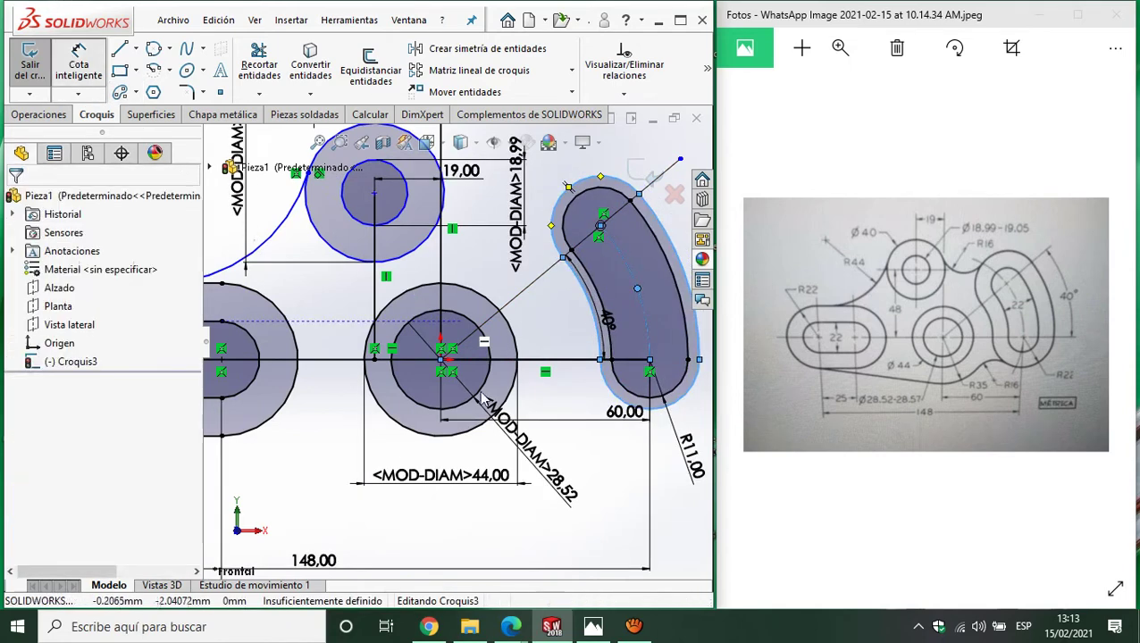
left_click(680, 400)
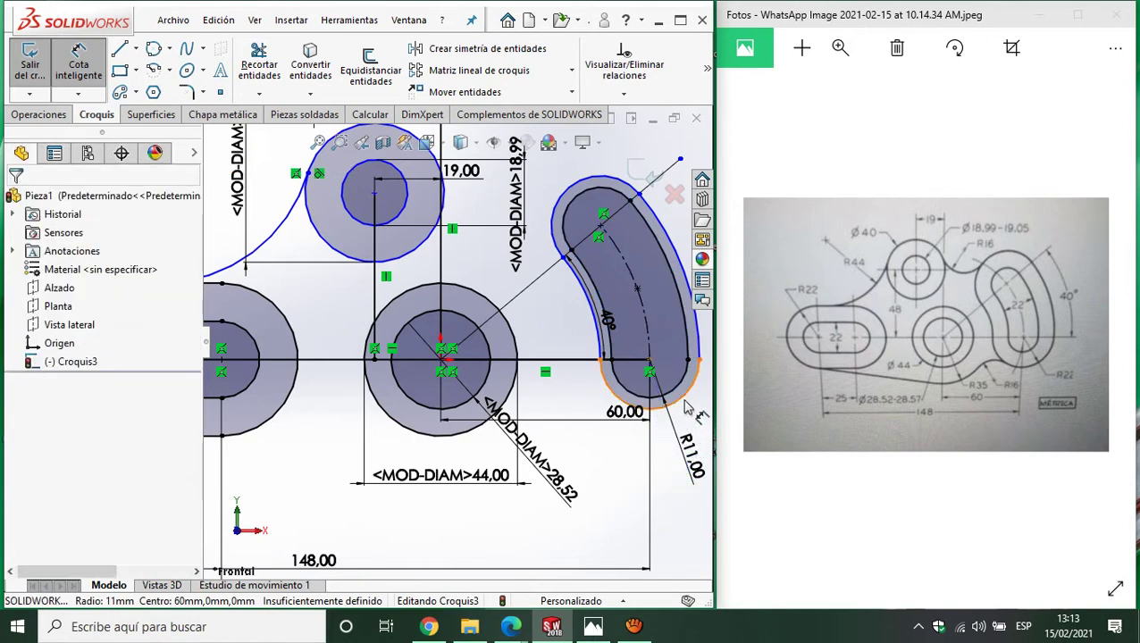
left_click(681, 527)
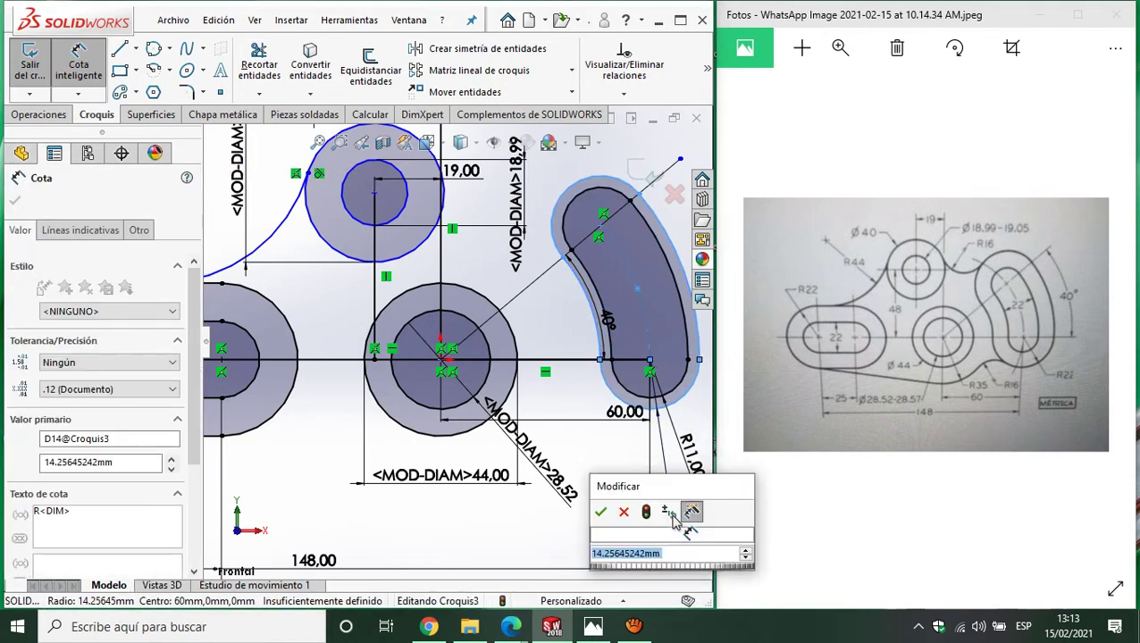
key("Escape")
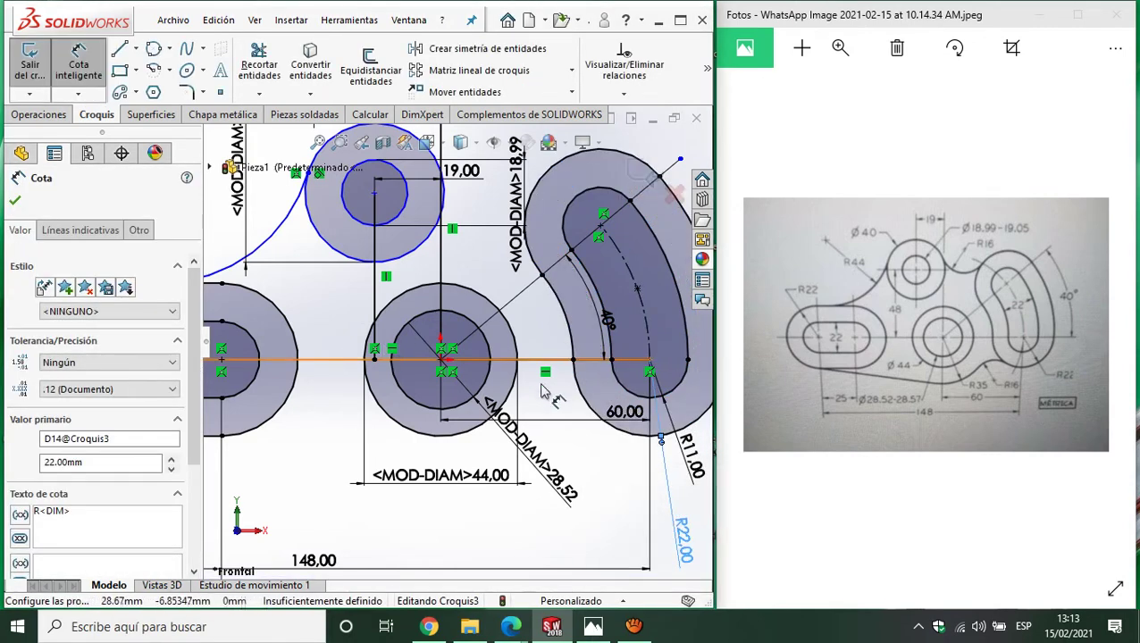
scroll(636, 473, "up", 3)
scroll(506, 206, "down", 2)
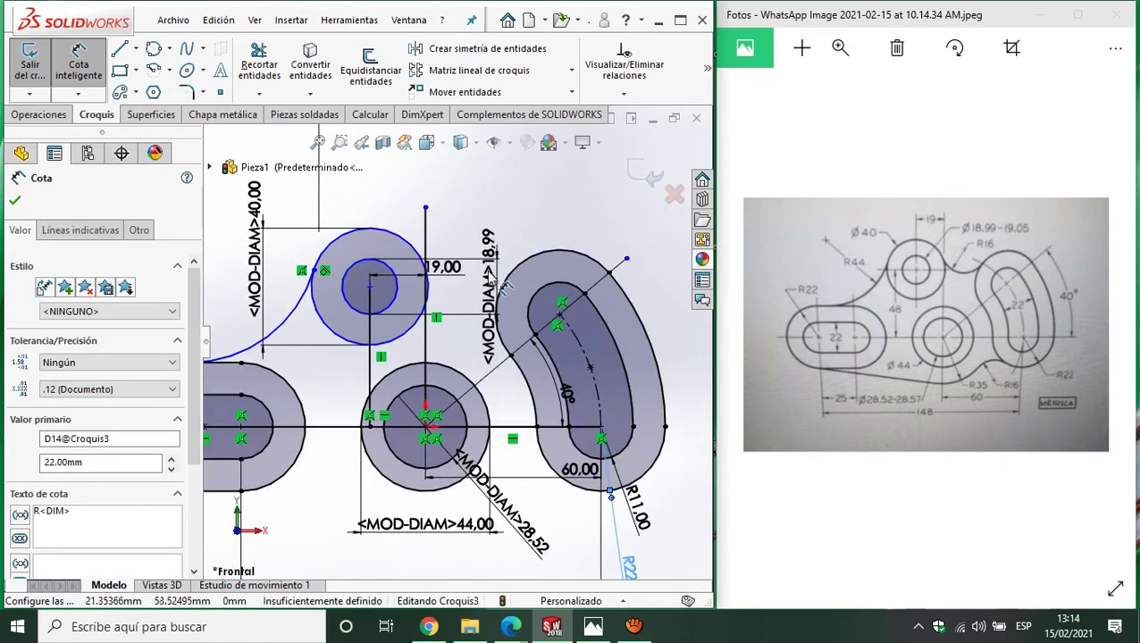
key("Escape")
Delete the stray vertical line above the bosses.
left_click(426, 229)
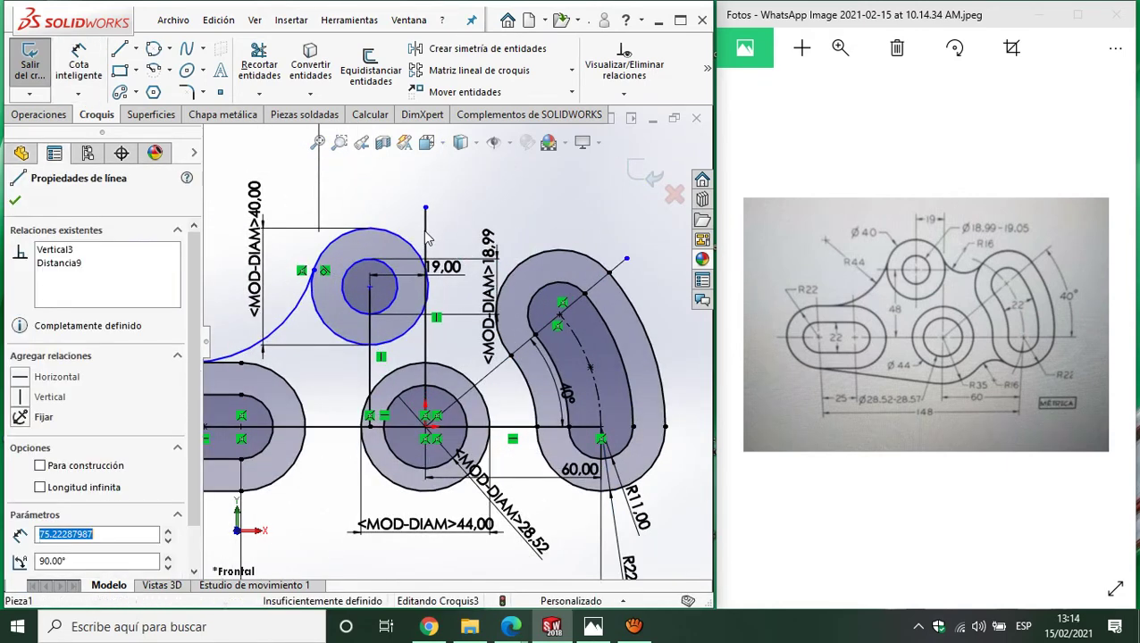
key("Delete")
left_click(478, 318)
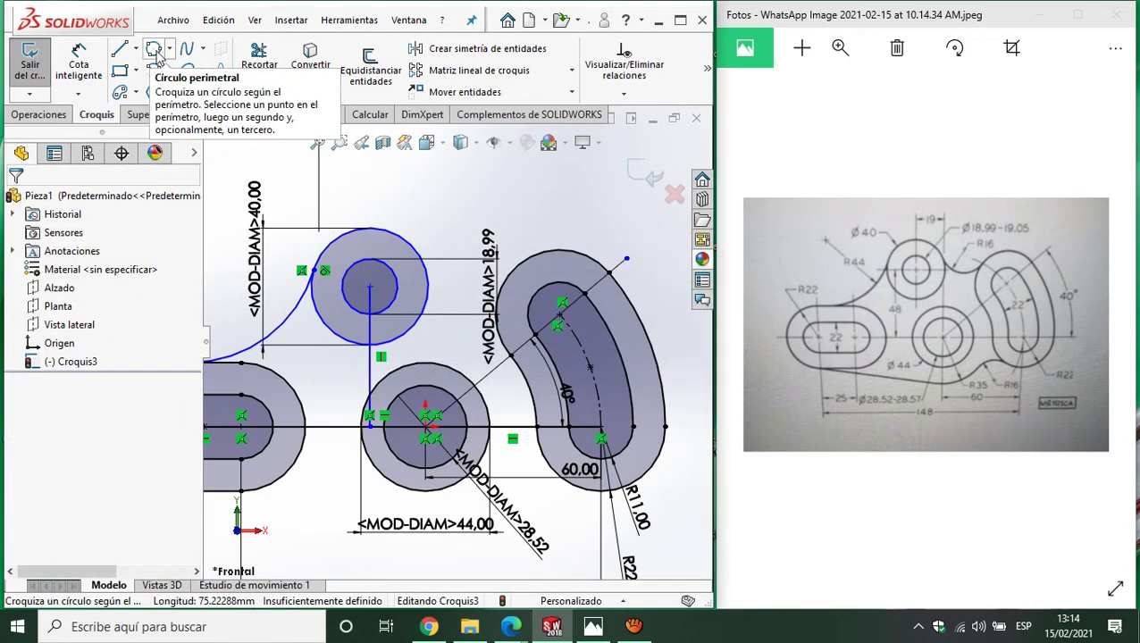
Draw a perimeter circle tangent to the Ø40 upper boss and the outer curved slot.
left_click(156, 55)
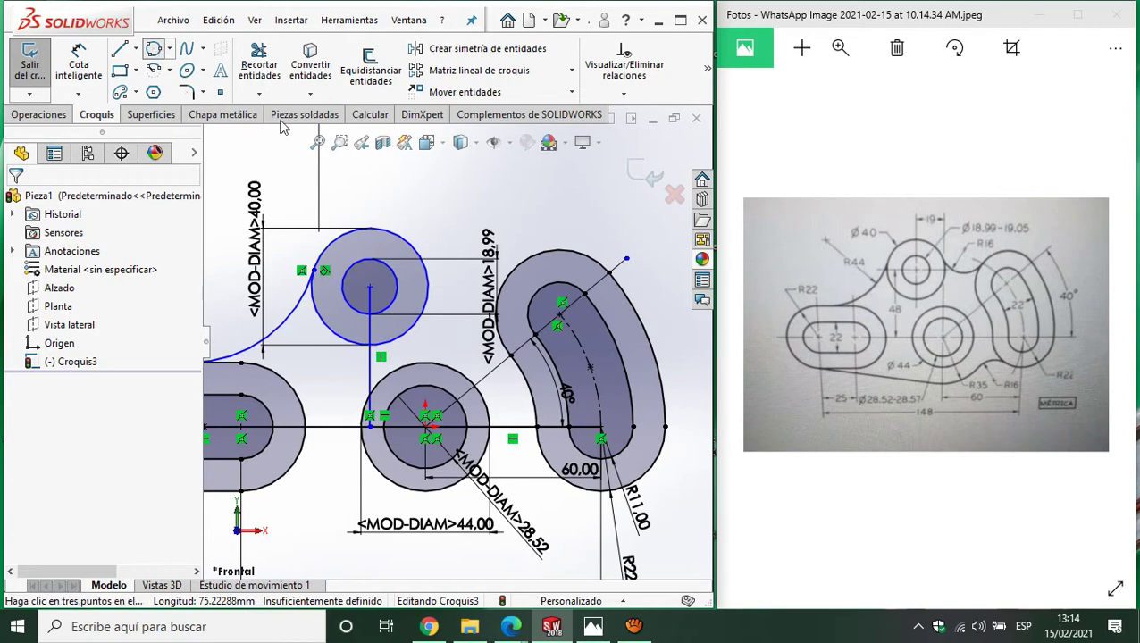
left_click(429, 288)
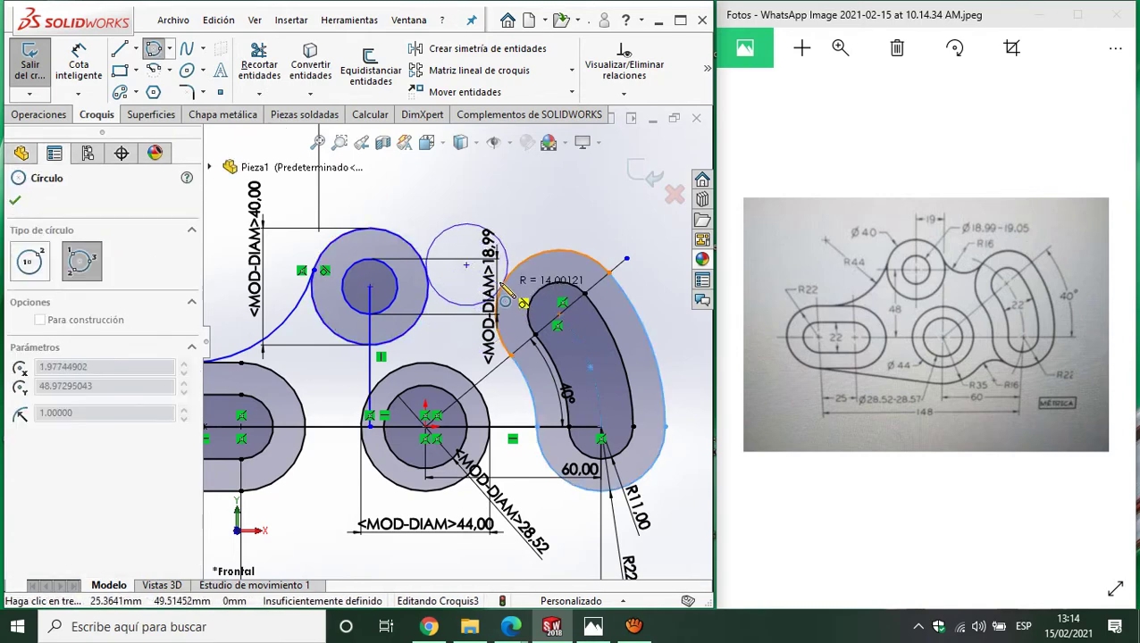
left_click(505, 301)
left_click(496, 191)
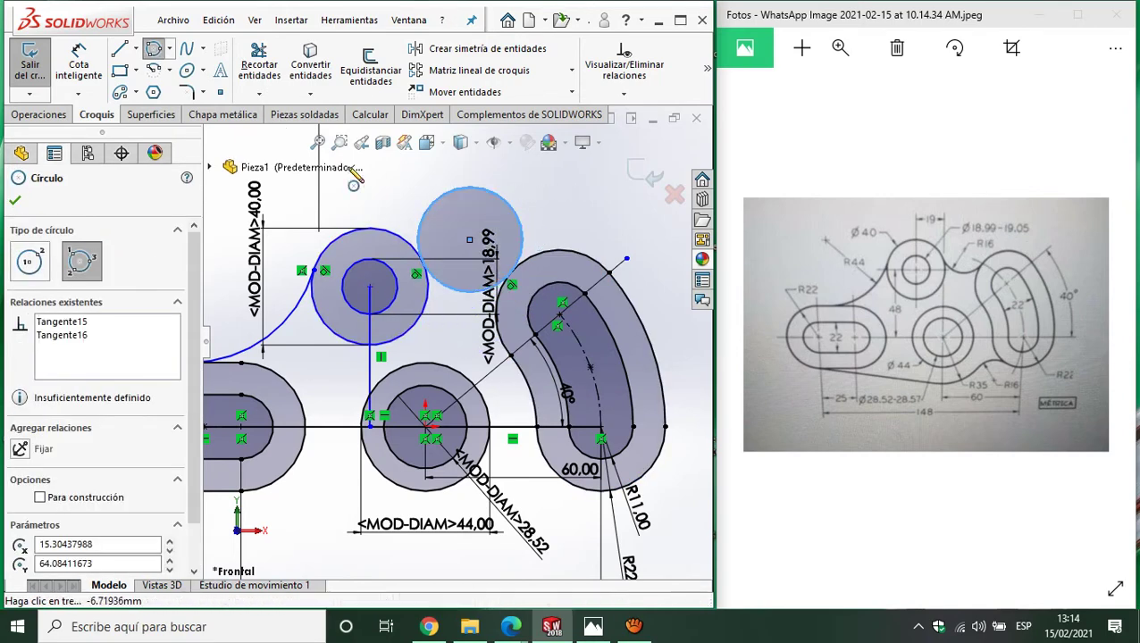
Dimension the new circle's diameter to 32 mm by entering 16*2.
left_click(79, 67)
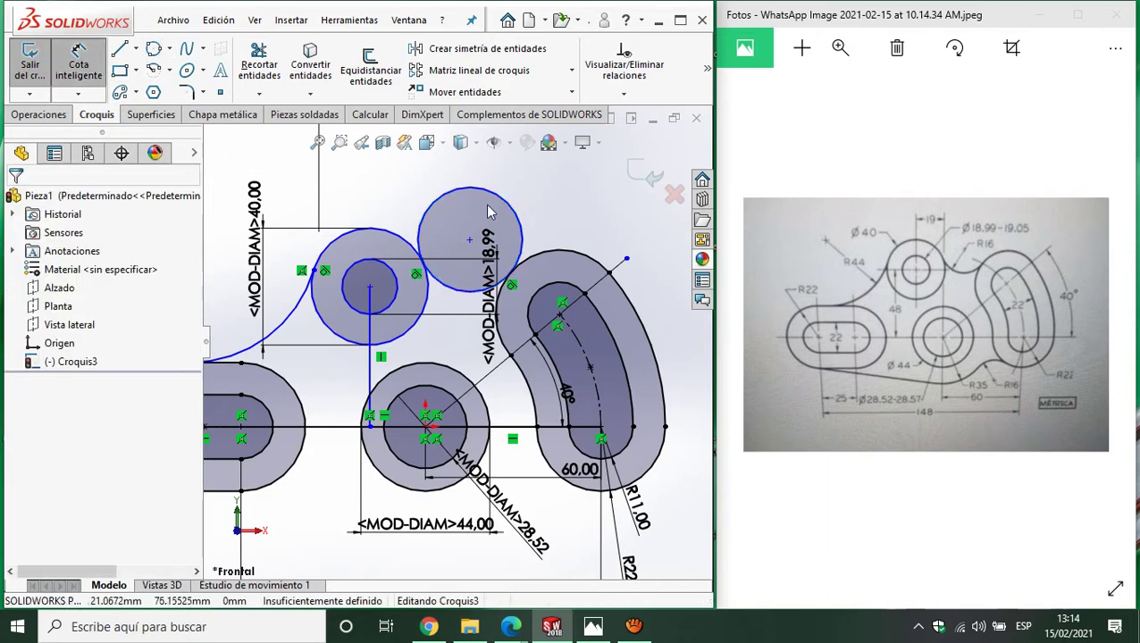
left_click(516, 212)
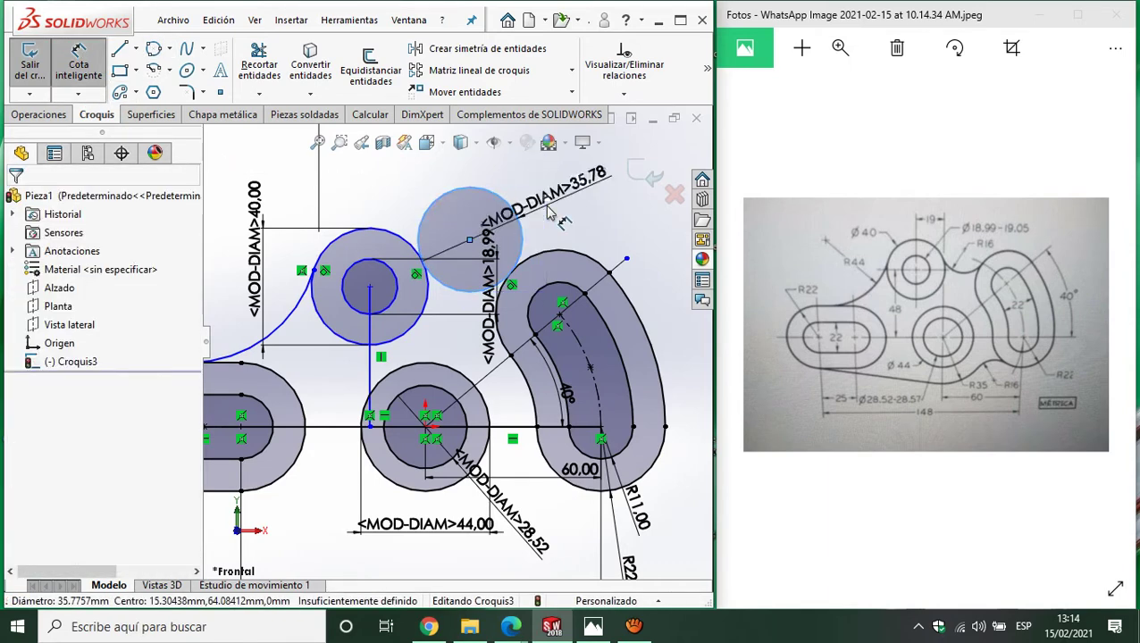
left_click(548, 212)
type("16*2")
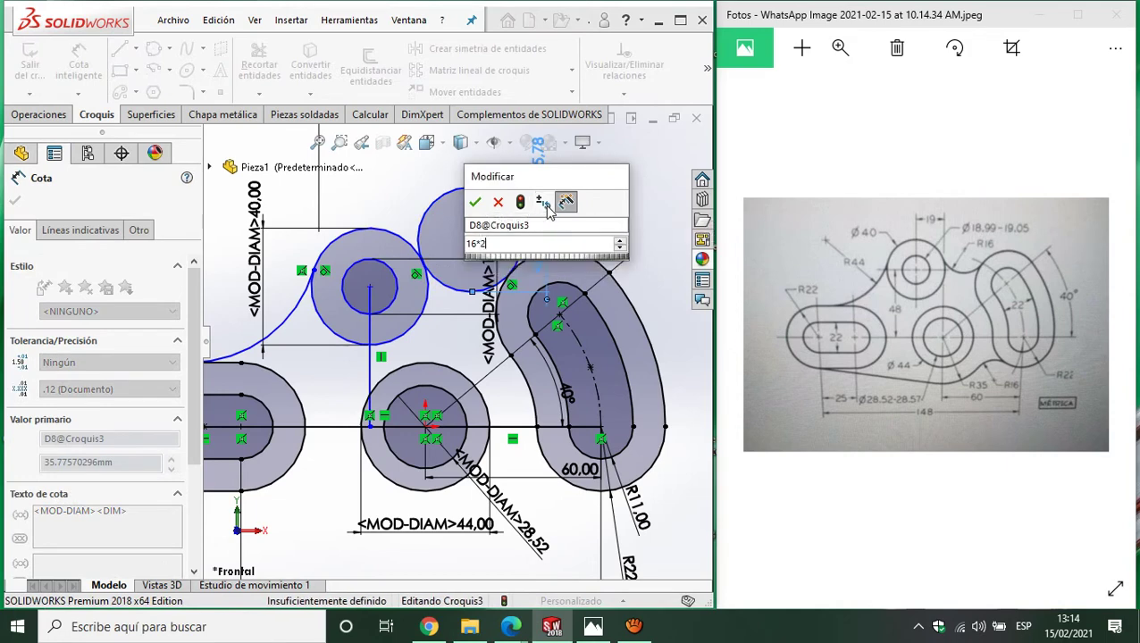
key("Return")
scroll(458, 389, "up", 2)
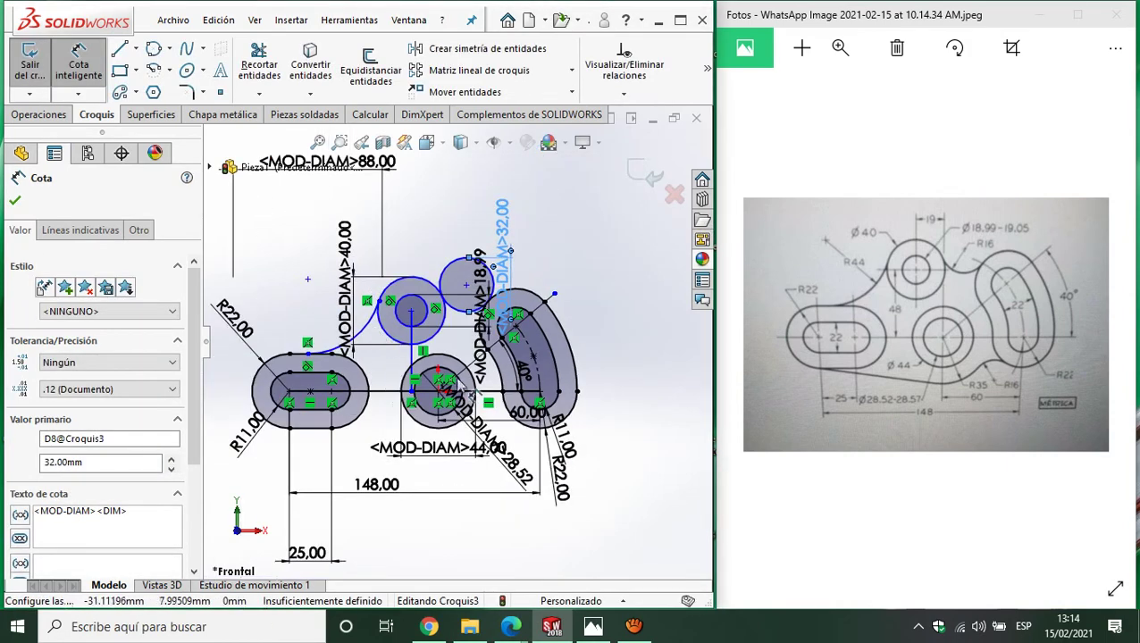
scroll(464, 375, "down", 2)
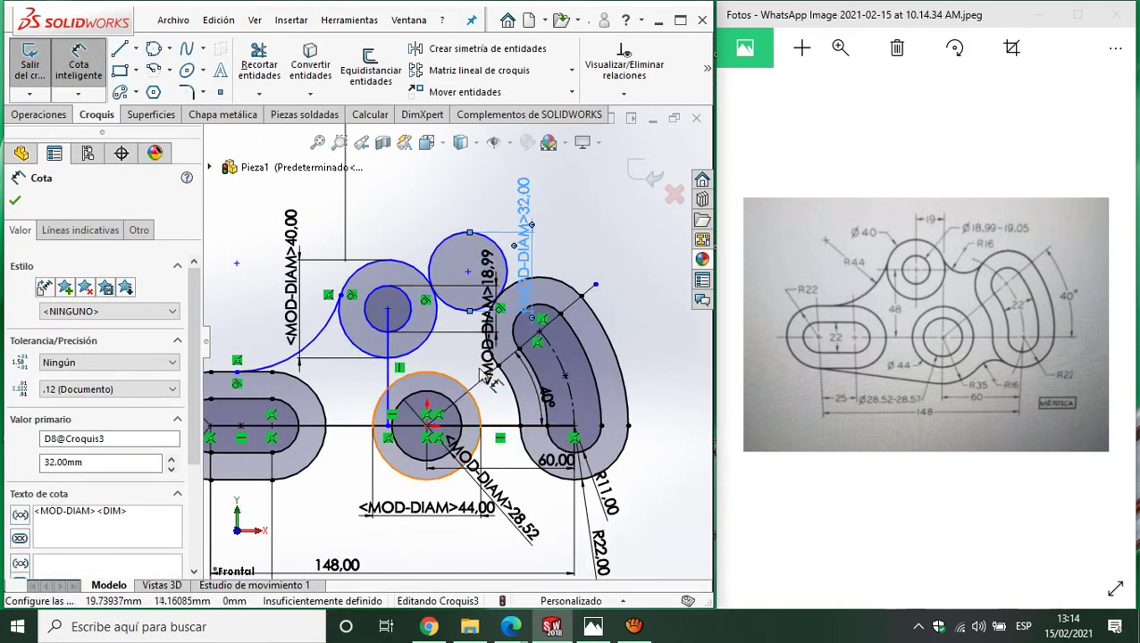
Smart-trim the Ø32 circle's excess, leaving an arc between the Ø40 boss and outer slot.
left_click(259, 65)
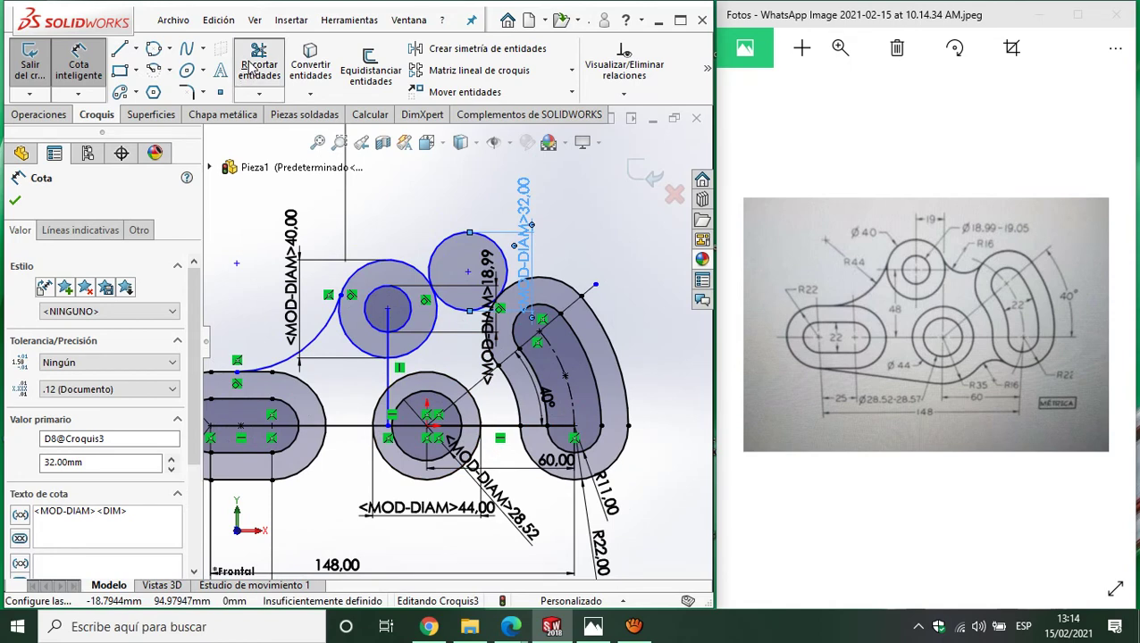
left_click(503, 249)
scroll(590, 429, "up", 2)
scroll(639, 507, "down", 2)
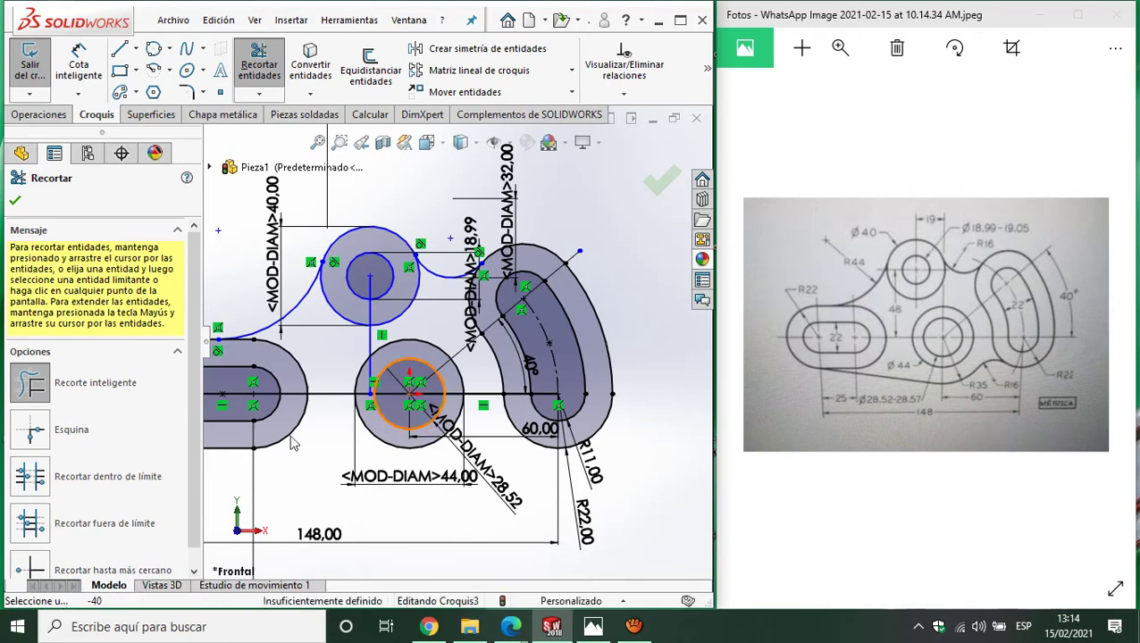
scroll(483, 317, "up", 2)
scroll(459, 412, "down", 1)
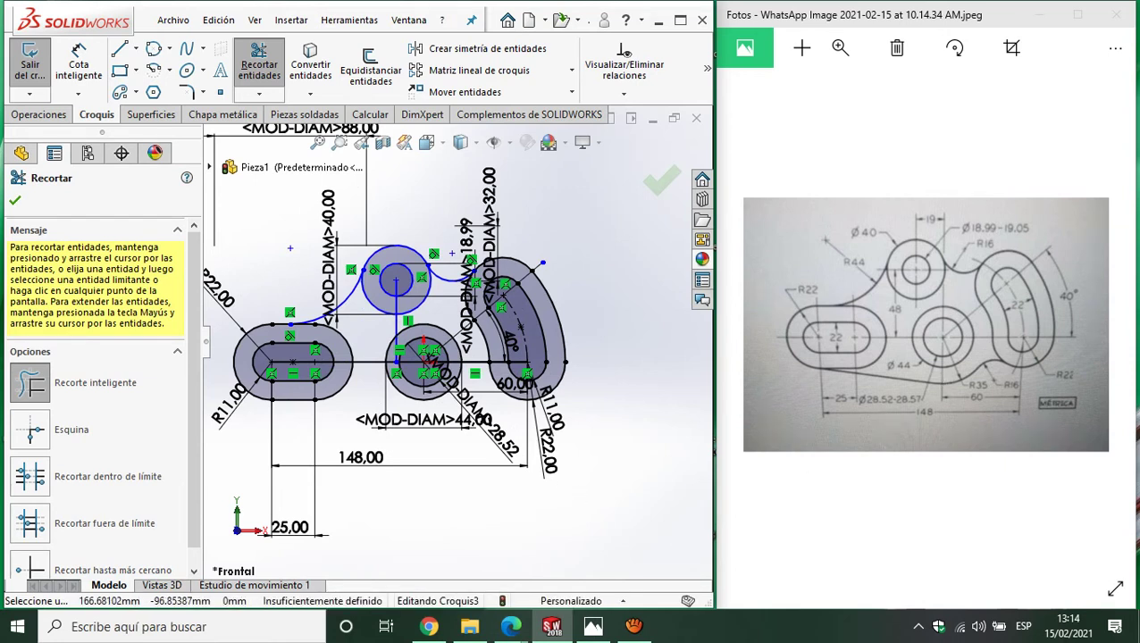
Draw a centre-point circle on the middle 44 mm ring's centre.
left_click(169, 48)
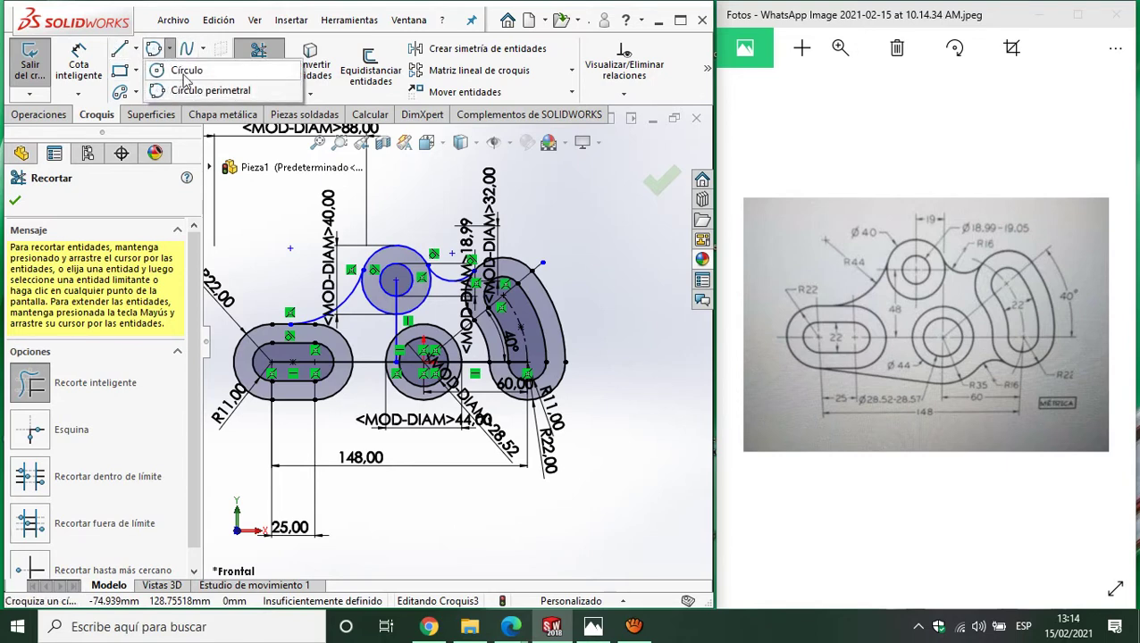
left_click(184, 72)
left_click(420, 364)
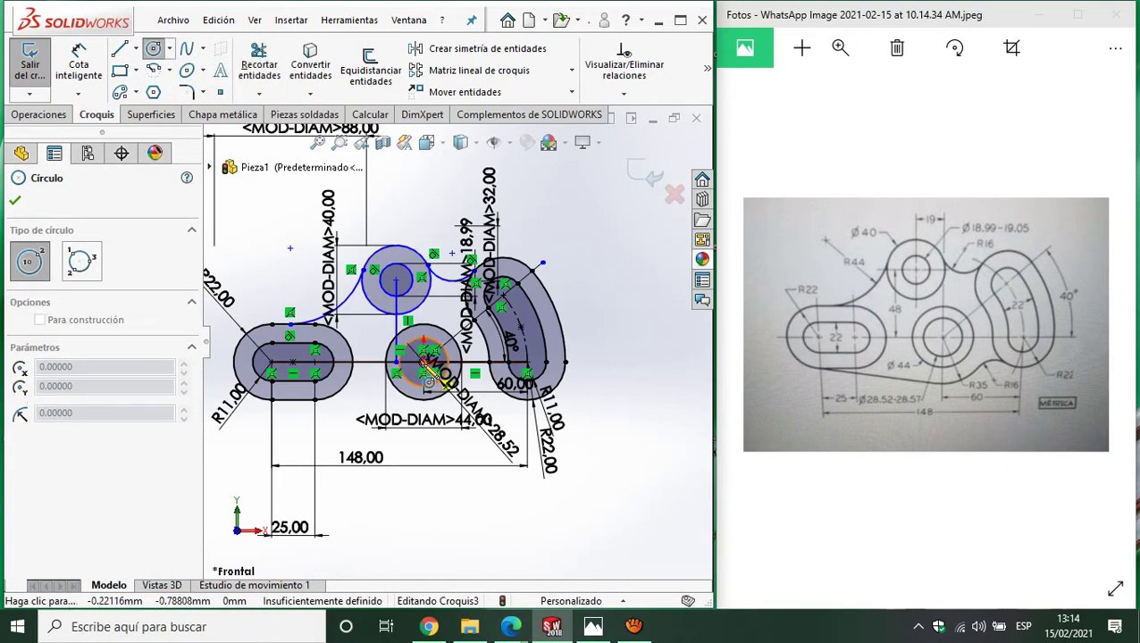
left_click(456, 474)
Dimension the new large circle's diameter to 70 mm.
left_click(78, 67)
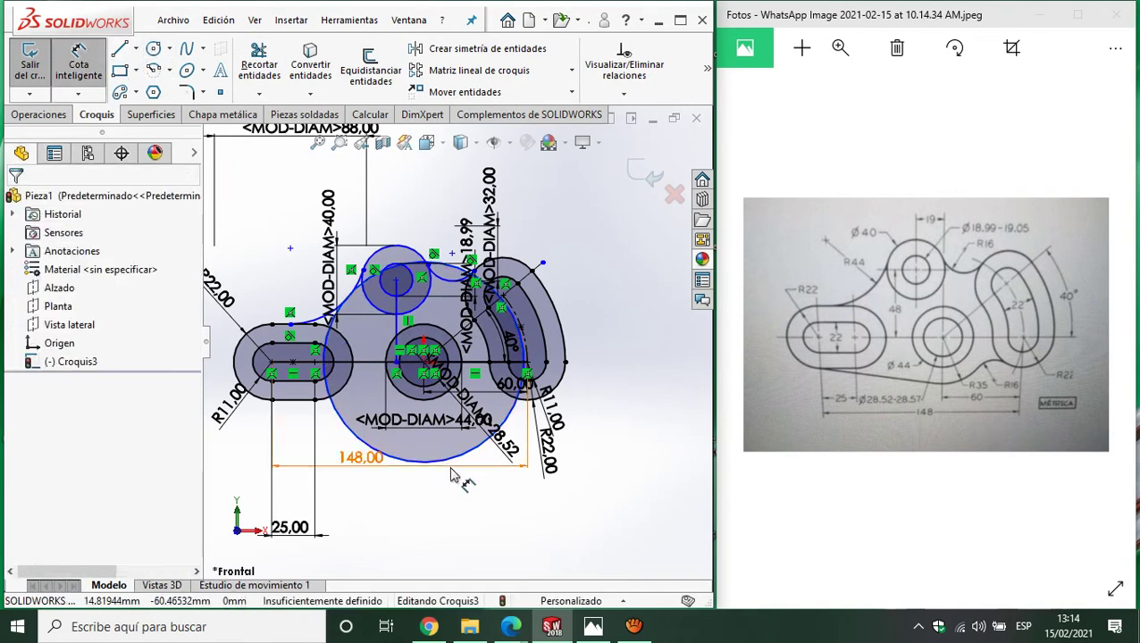
left_click(451, 461)
left_click(472, 526)
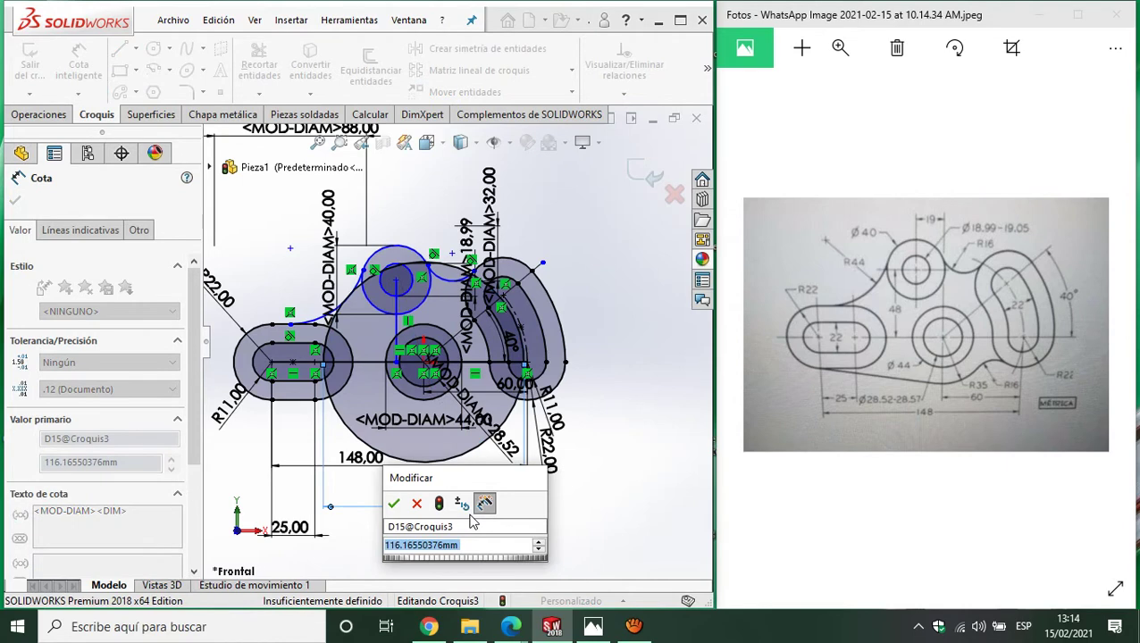
type("70")
key("Return")
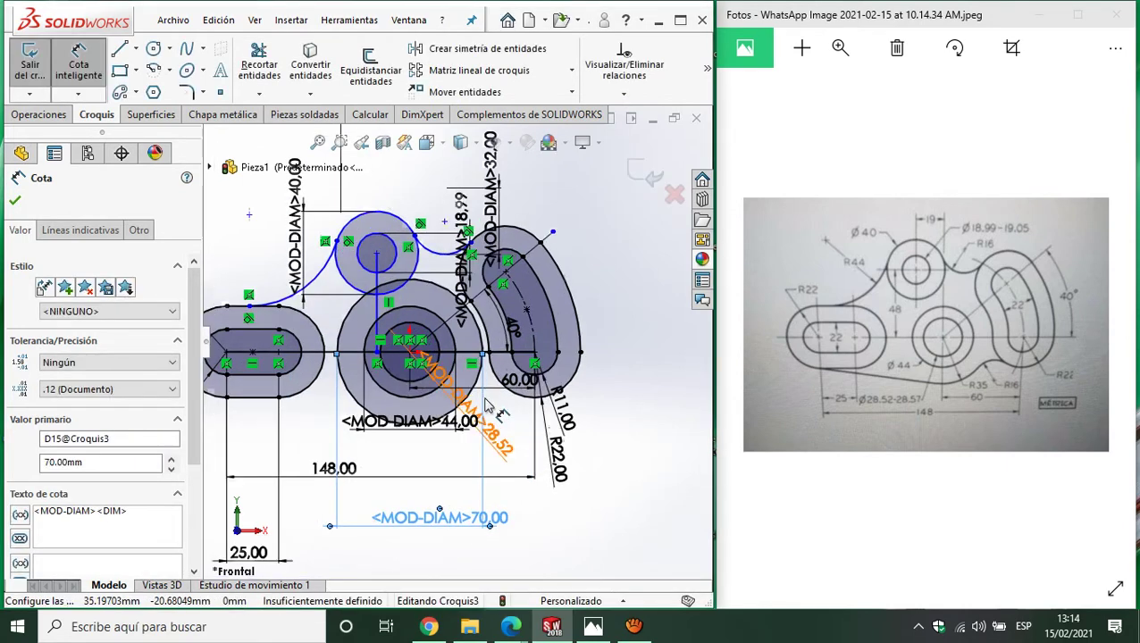
scroll(487, 406, "down", 2)
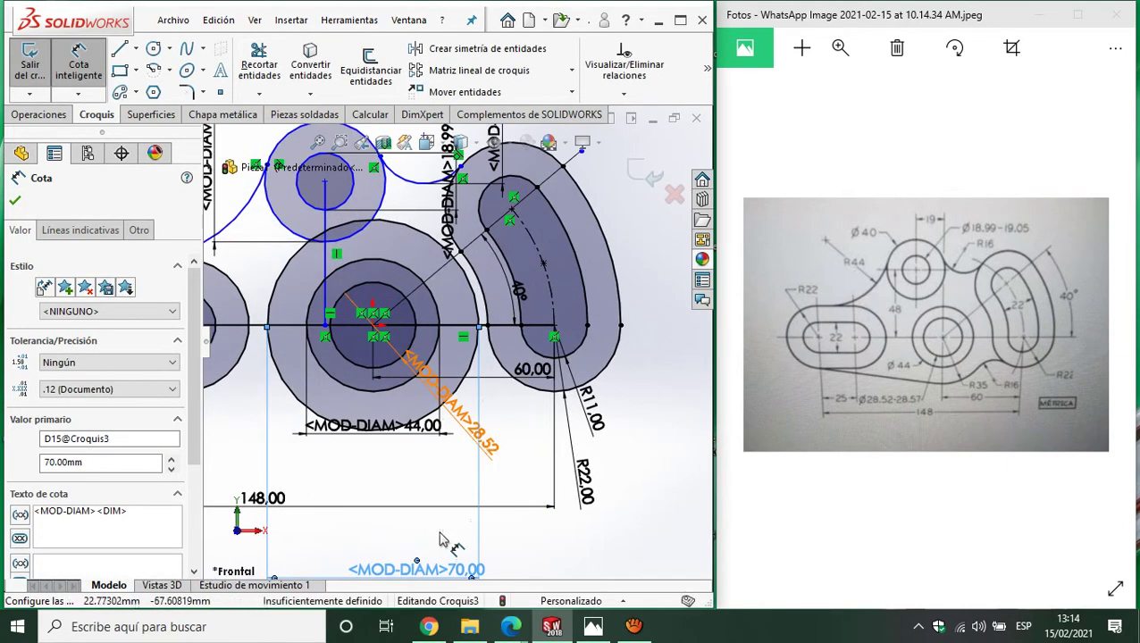
Draw a perimeter circle tangent to the Ø70 circle and the outer R22 slot.
left_click(170, 51)
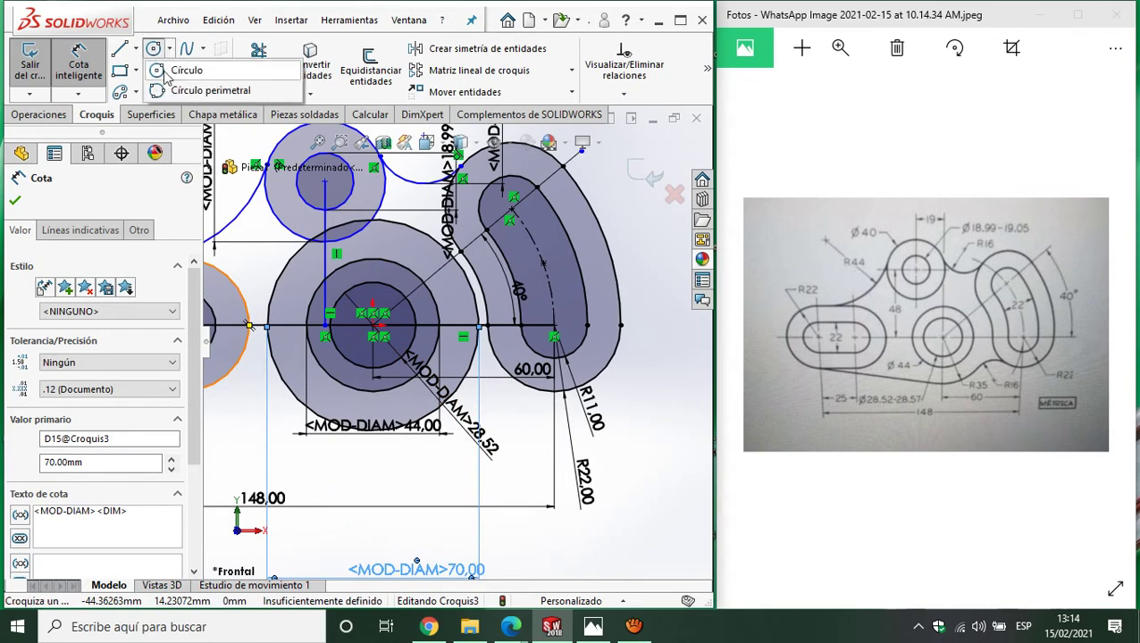
left_click(184, 69)
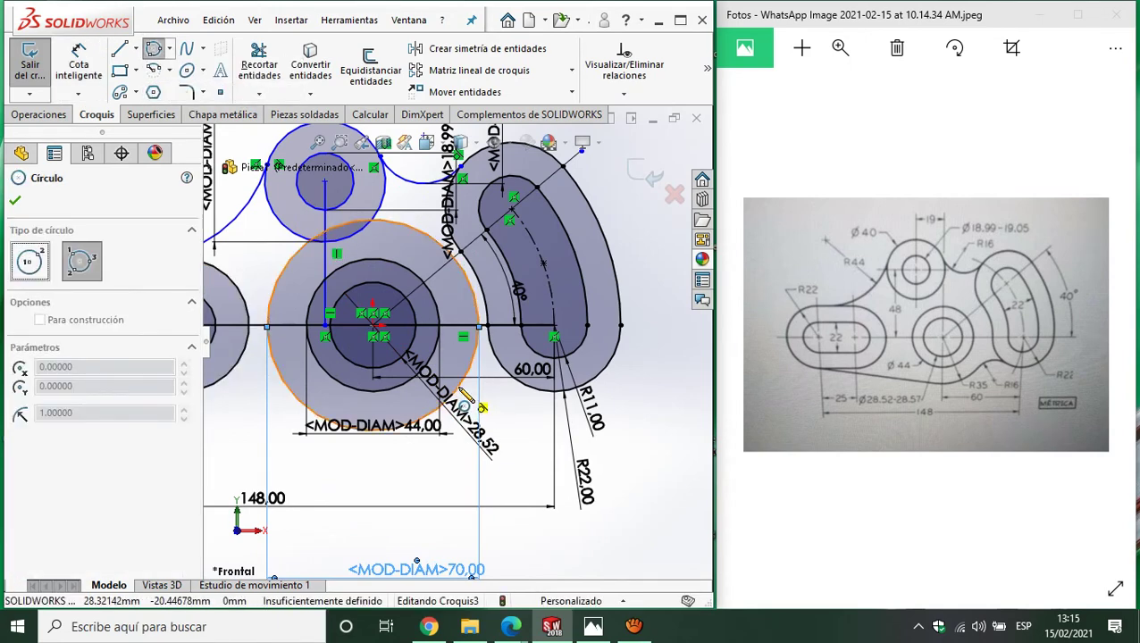
left_click(356, 345)
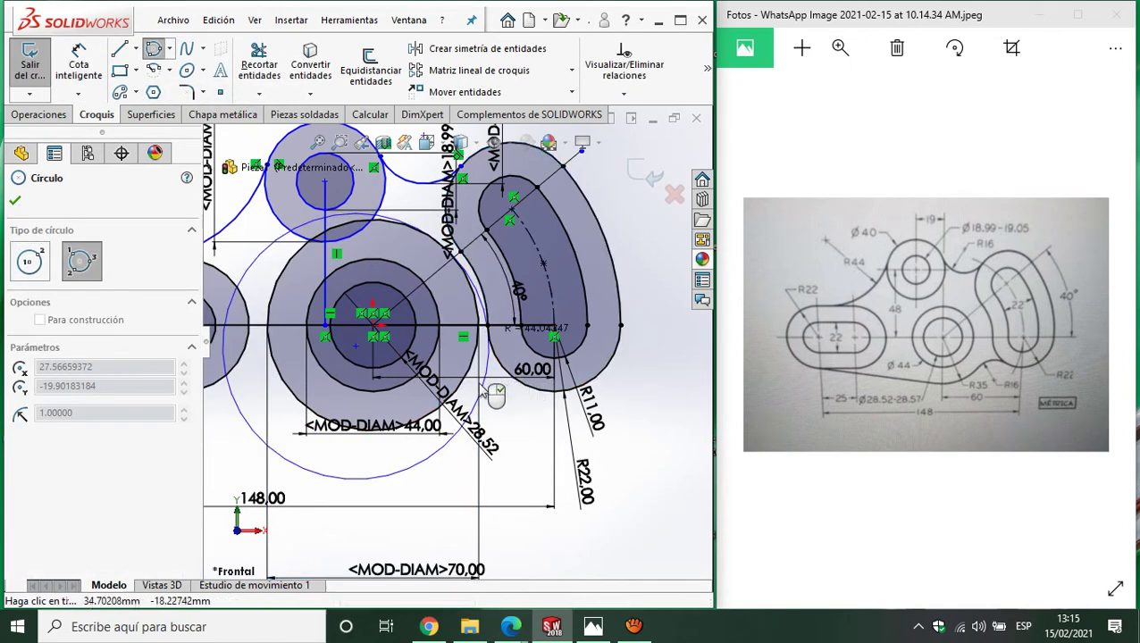
key("Escape")
left_click(489, 397)
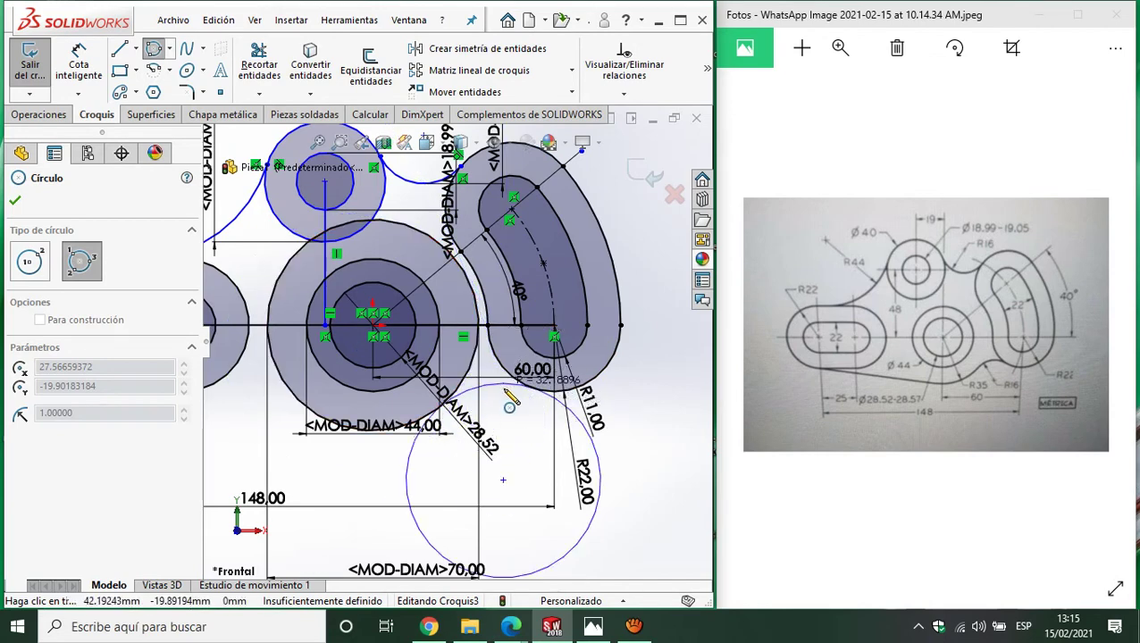
left_click(527, 393)
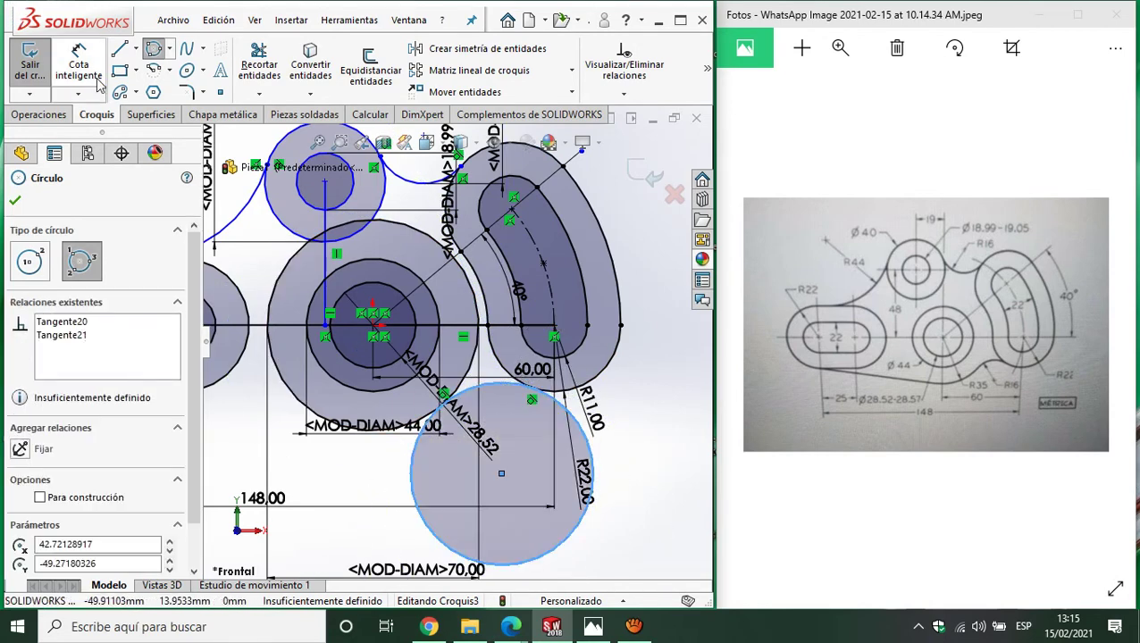
Dimension the new tangent circle's diameter to 32 mm.
left_click(79, 55)
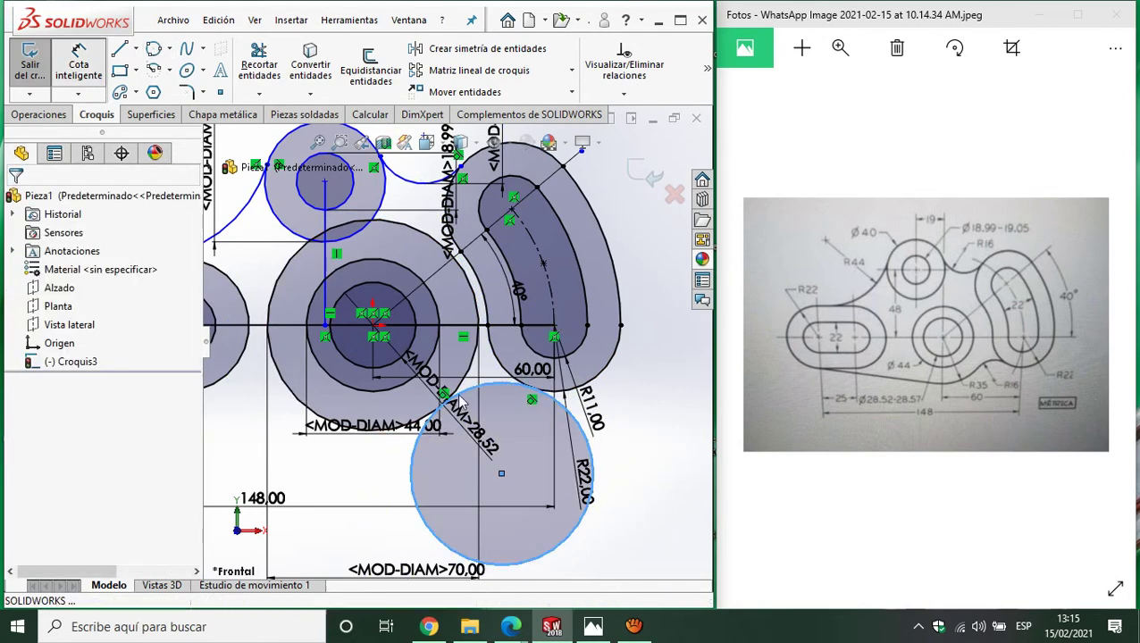
left_click(579, 535)
left_click(630, 540)
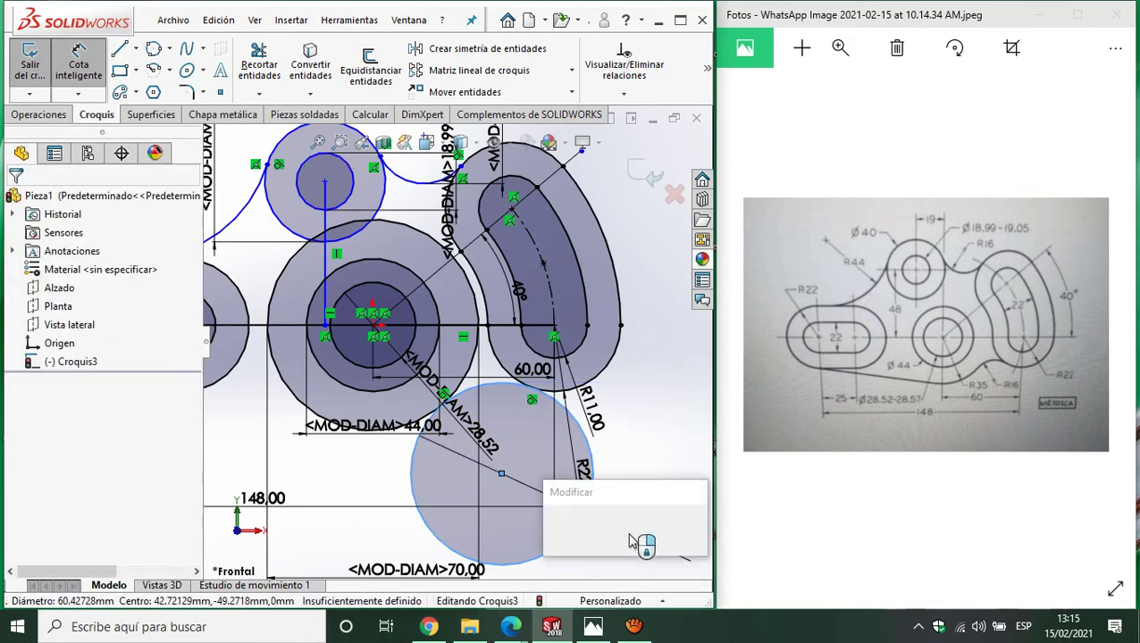
type("16")
key("Return")
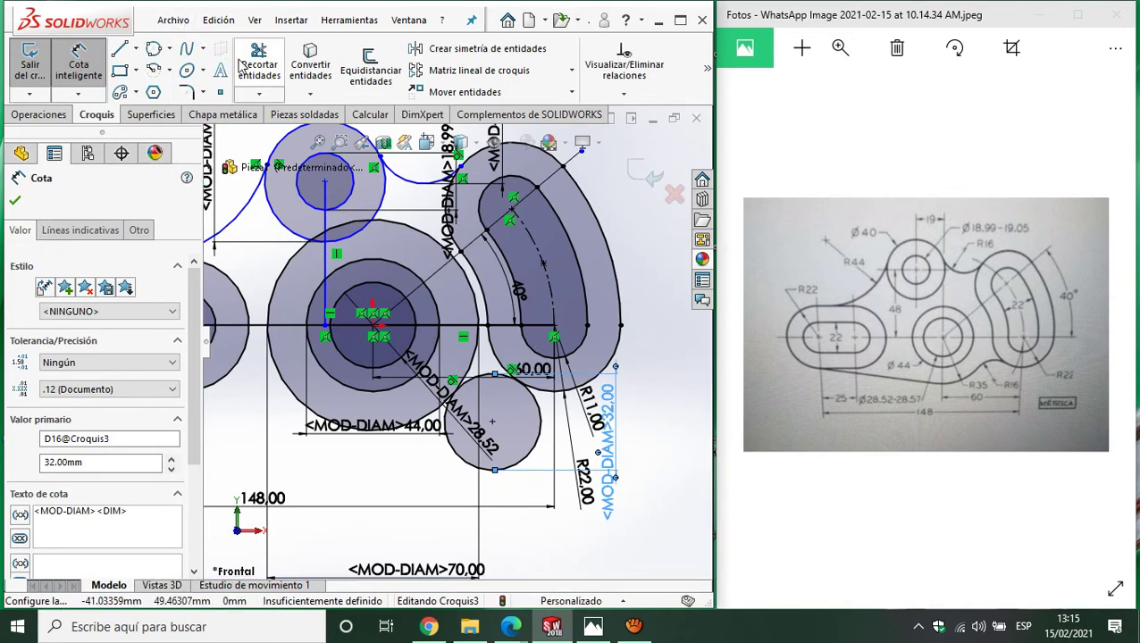
Smart-trim the outer part of the Ø32 circle and the upper part of the Ø70 circle.
left_click(243, 67)
left_click_drag(644, 438, 502, 444)
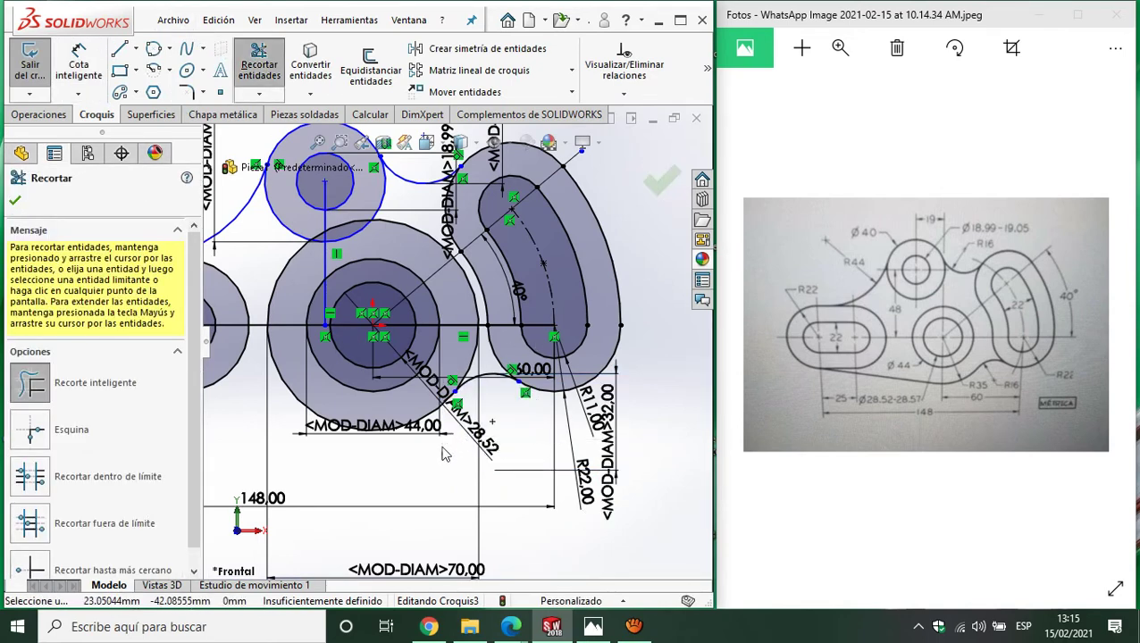
scroll(433, 374, "down", 2)
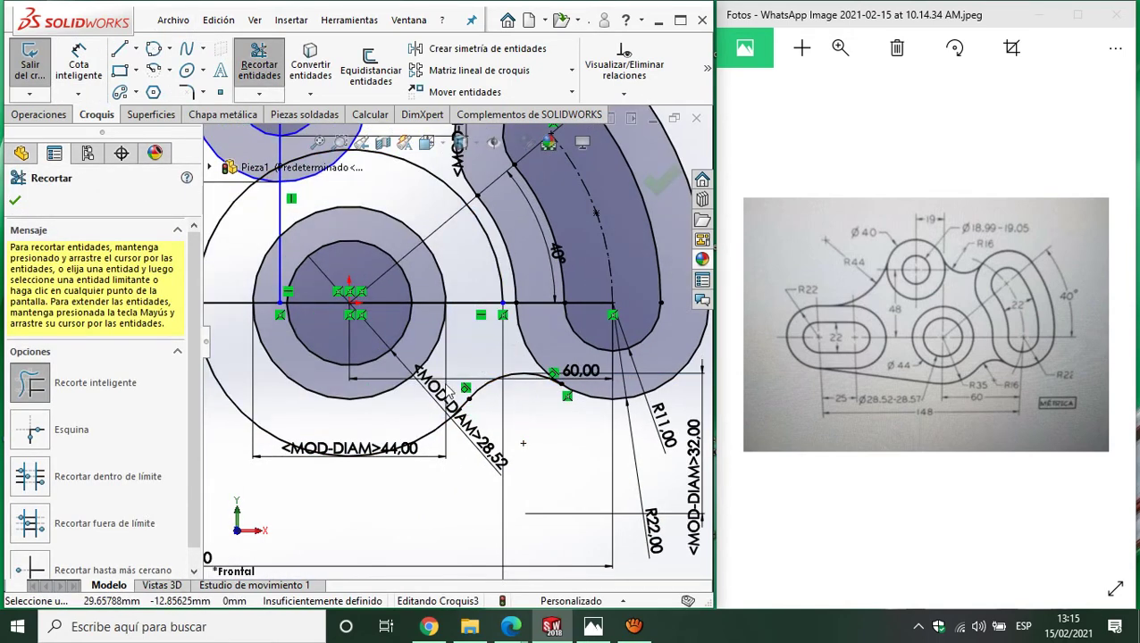
scroll(450, 396, "up", 2)
left_click_drag(309, 268, 339, 288)
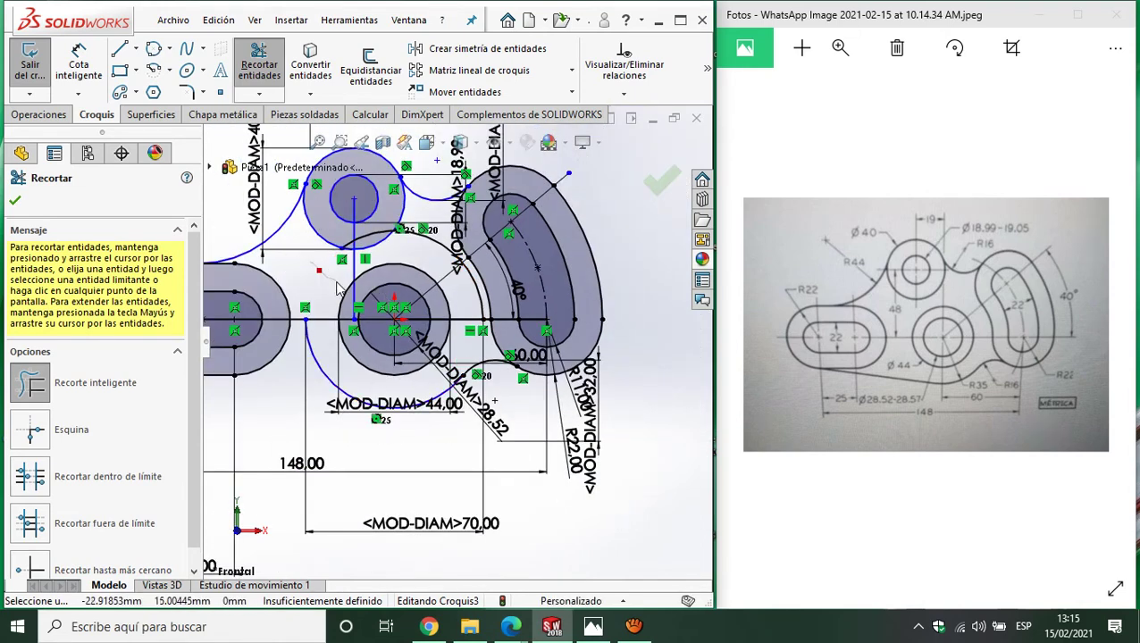
scroll(461, 349, "up", 2)
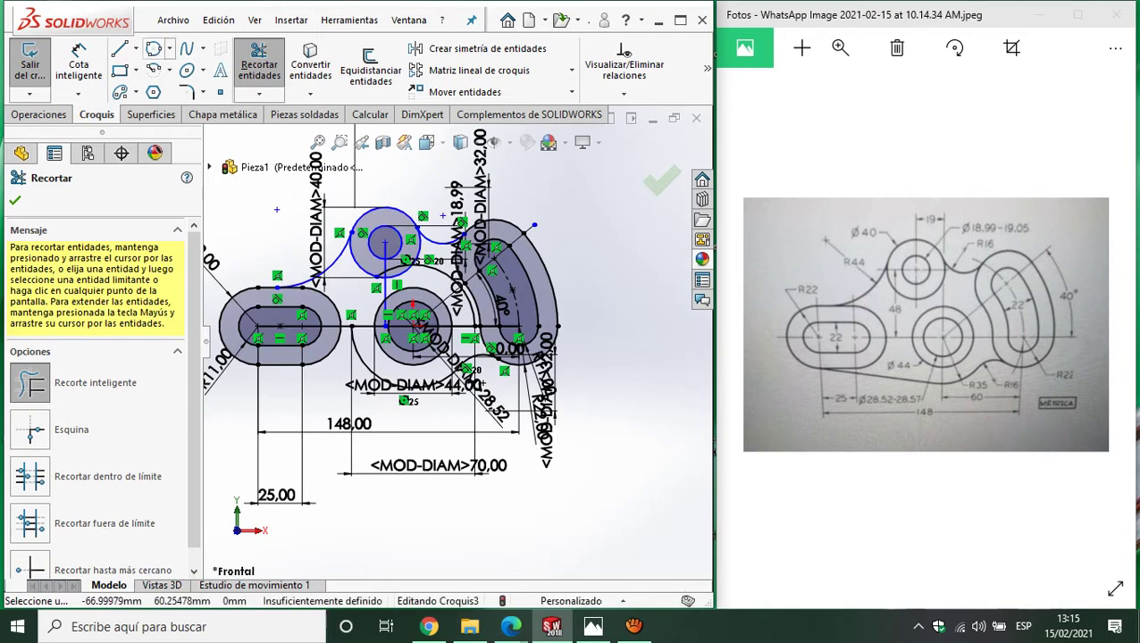
left_click(121, 49)
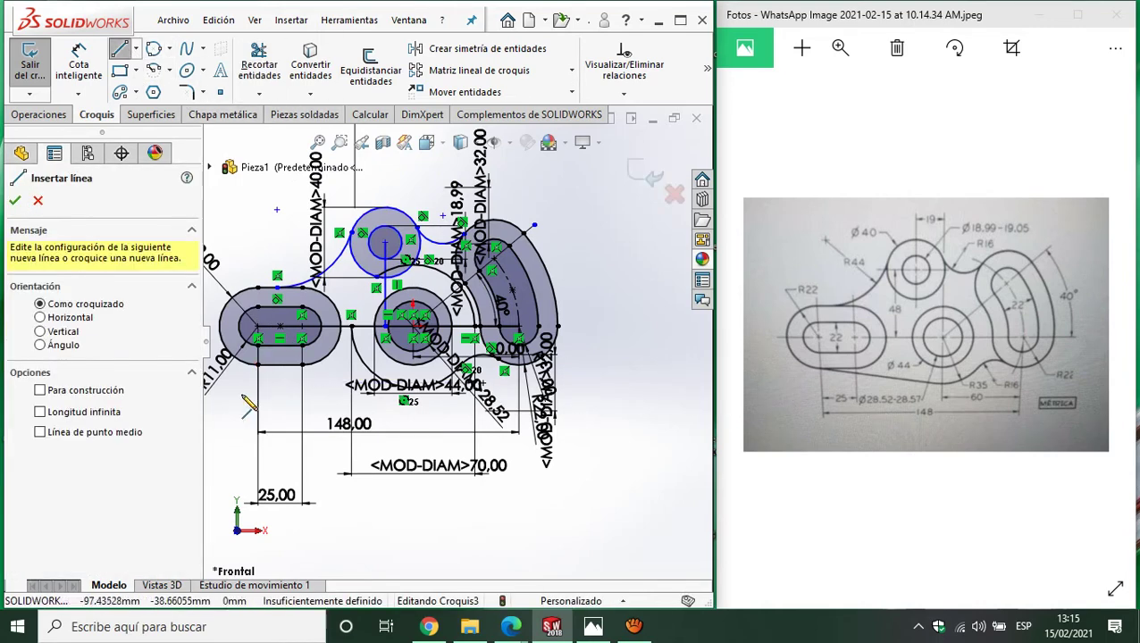
Draw a line from the left slot's bottom edge, then trim the arc beyond it and the leftover curve.
left_click(259, 368)
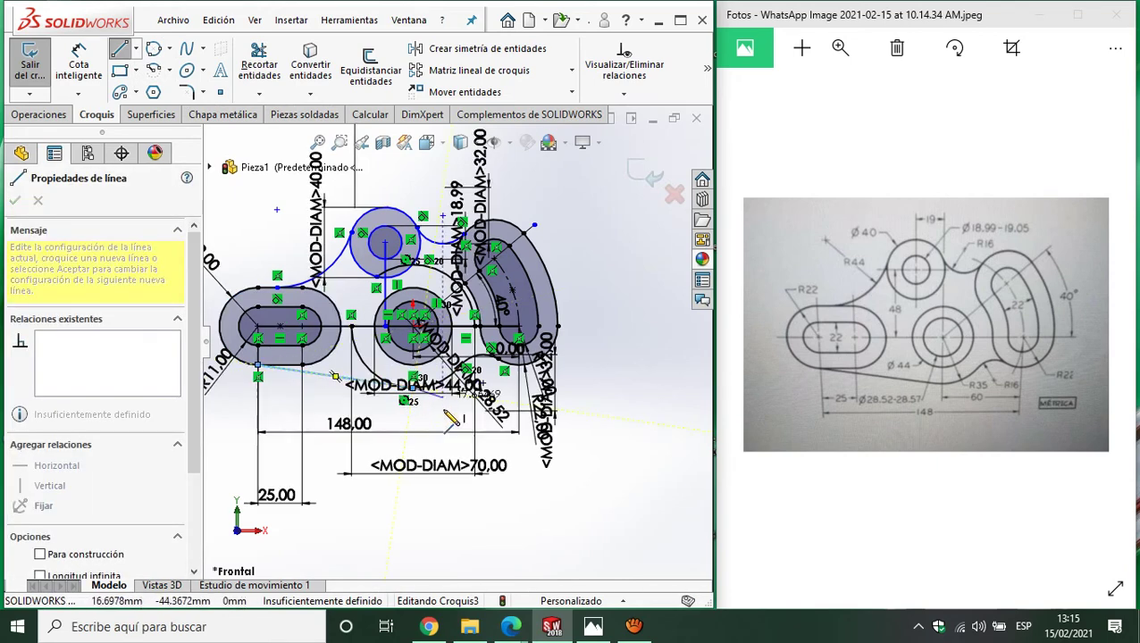
key("Escape")
key("t")
scroll(273, 397, "down", 3)
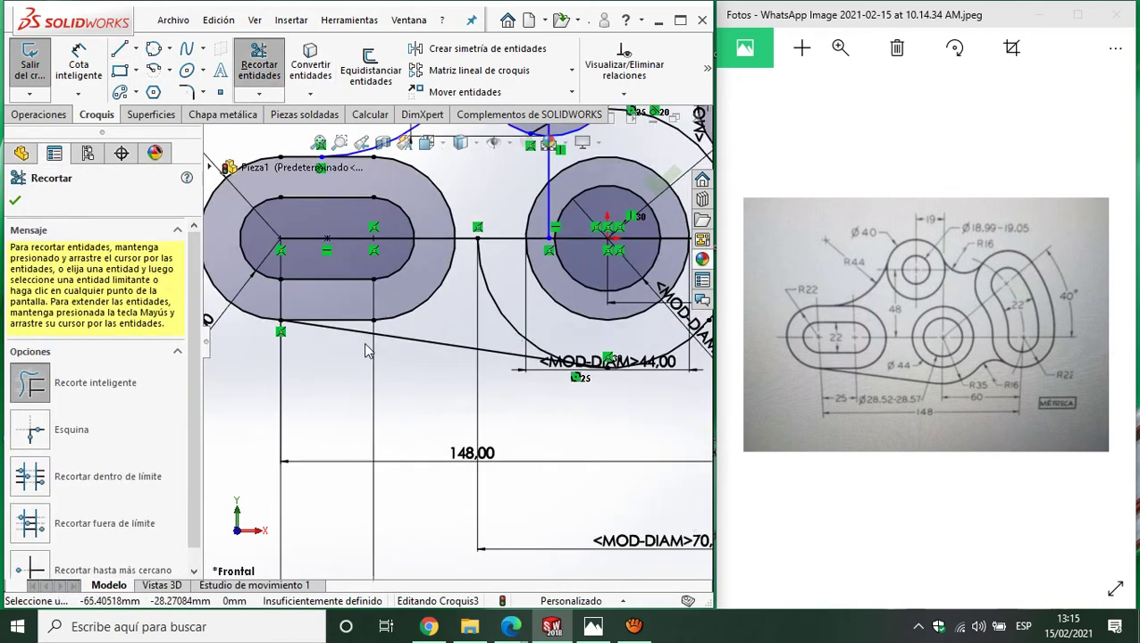
left_click_drag(498, 315, 506, 327)
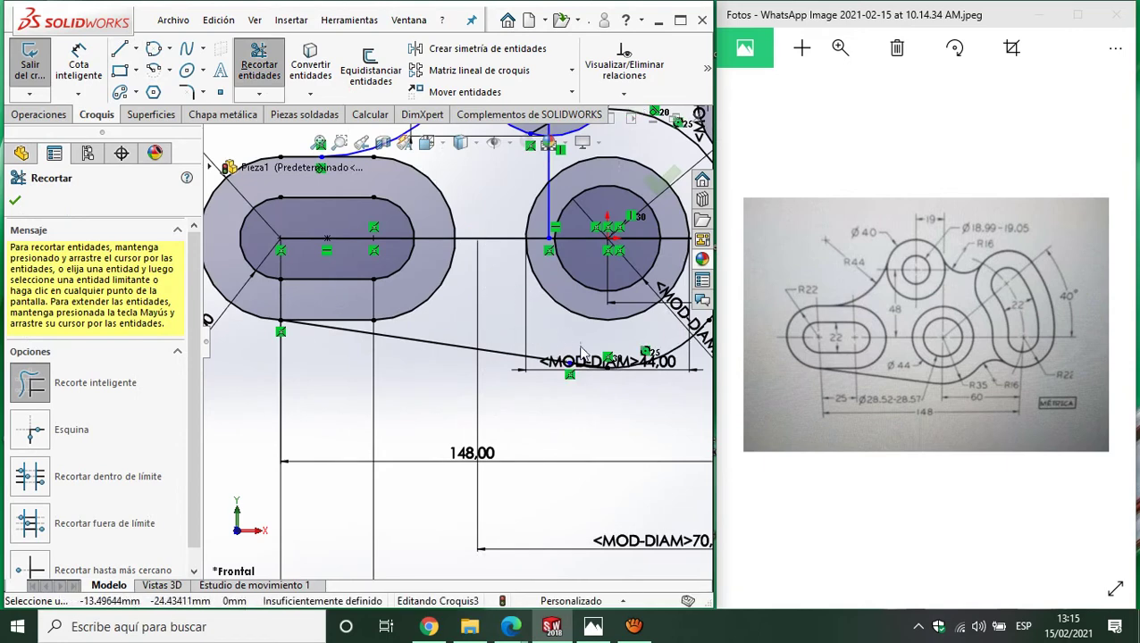
scroll(608, 386, "down", 3)
scroll(536, 390, "down", 2)
scroll(438, 395, "down", 2)
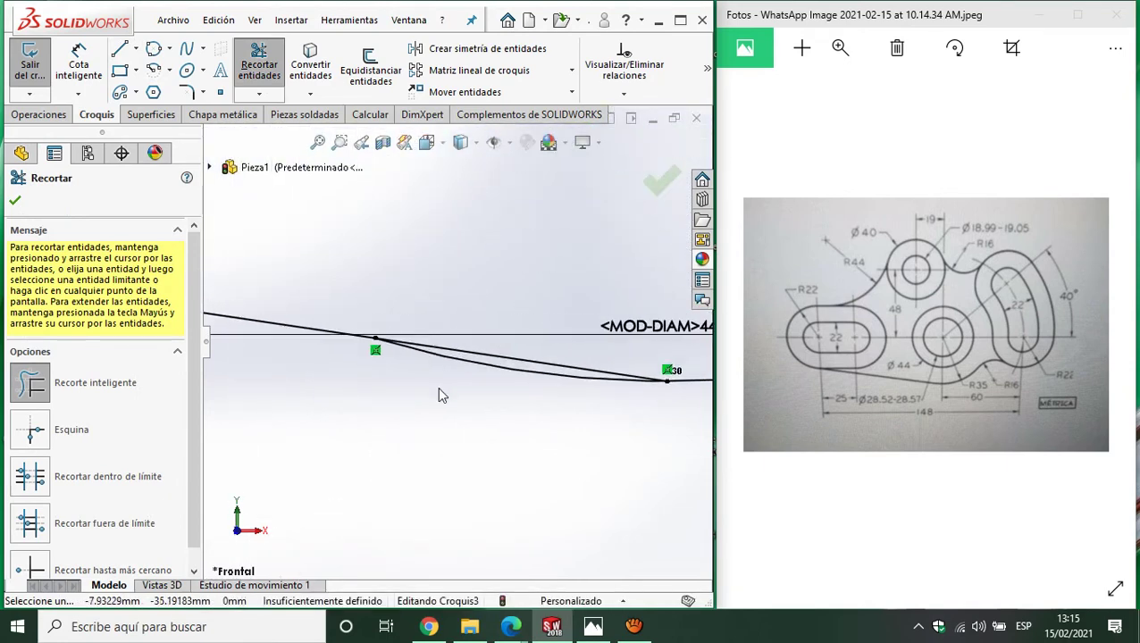
left_click_drag(463, 371, 497, 368)
Reattach the sloped line's end onto the lower arc.
scroll(536, 433, "up", 1)
scroll(536, 399, "up", 2)
scroll(534, 402, "up", 2)
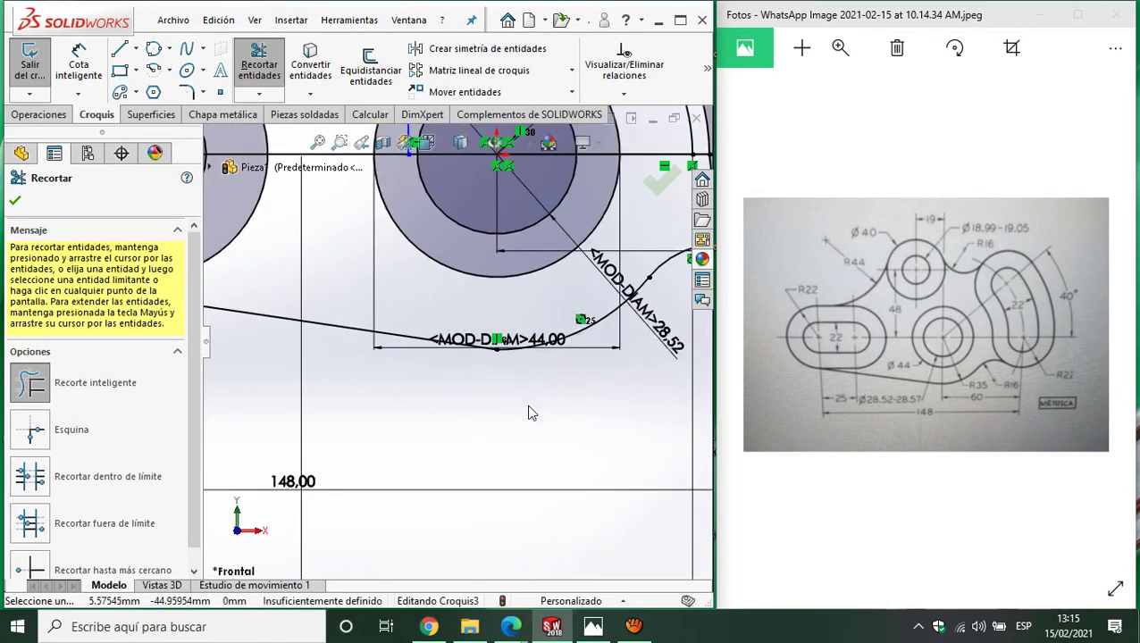
scroll(527, 416, "up", 2)
key("Escape")
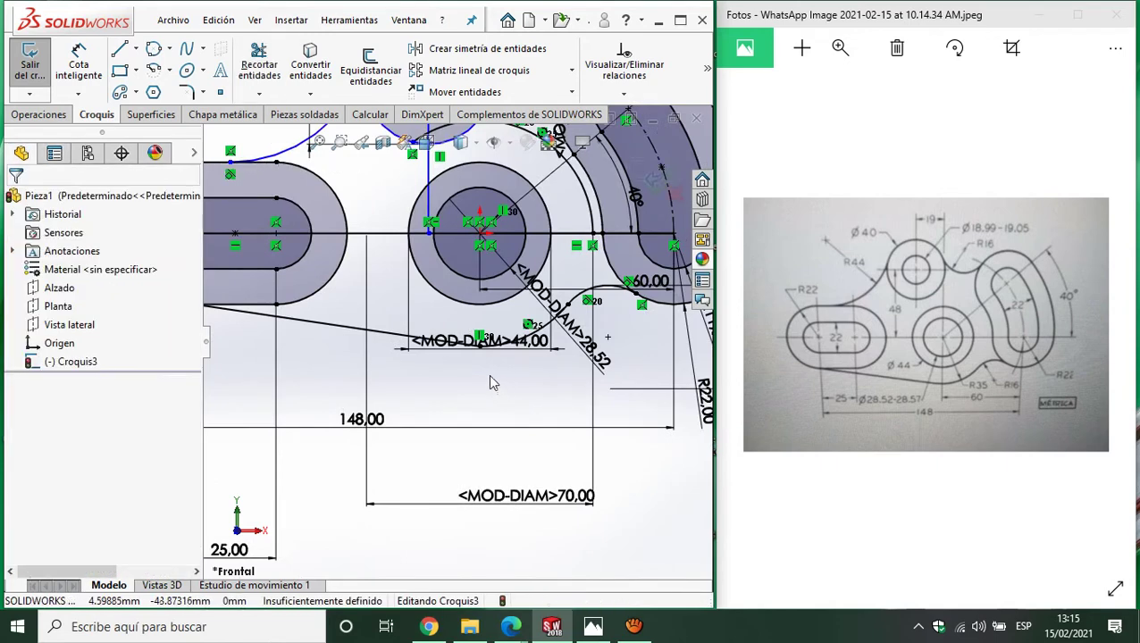
left_click_drag(401, 340, 387, 364)
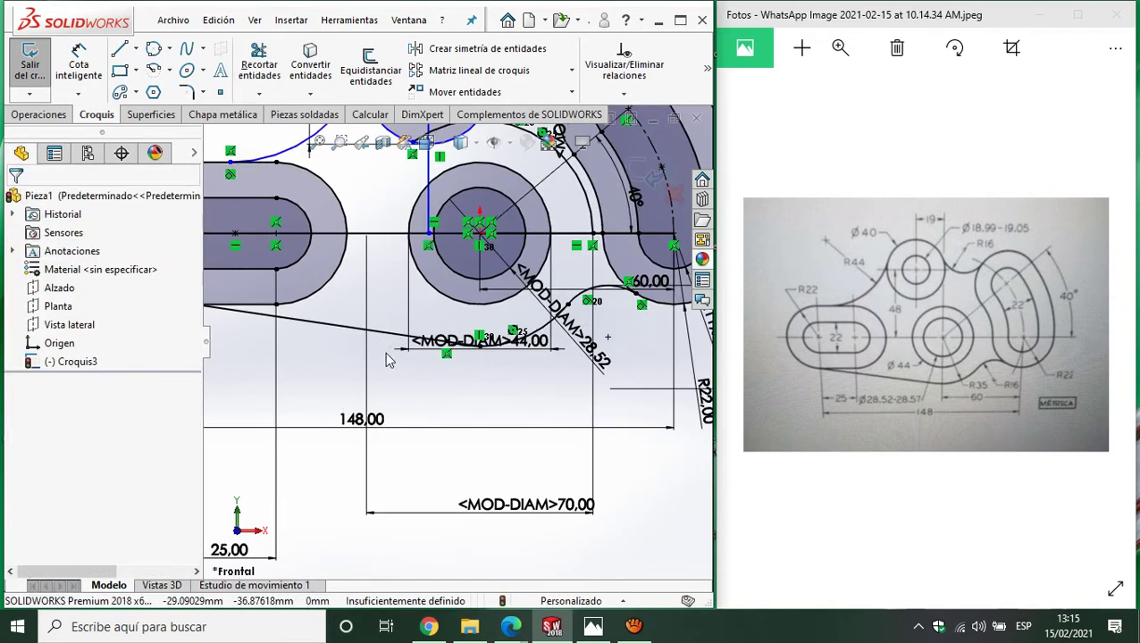
Try making the sloped line tangent to the Ø70 arc.
left_click(401, 340)
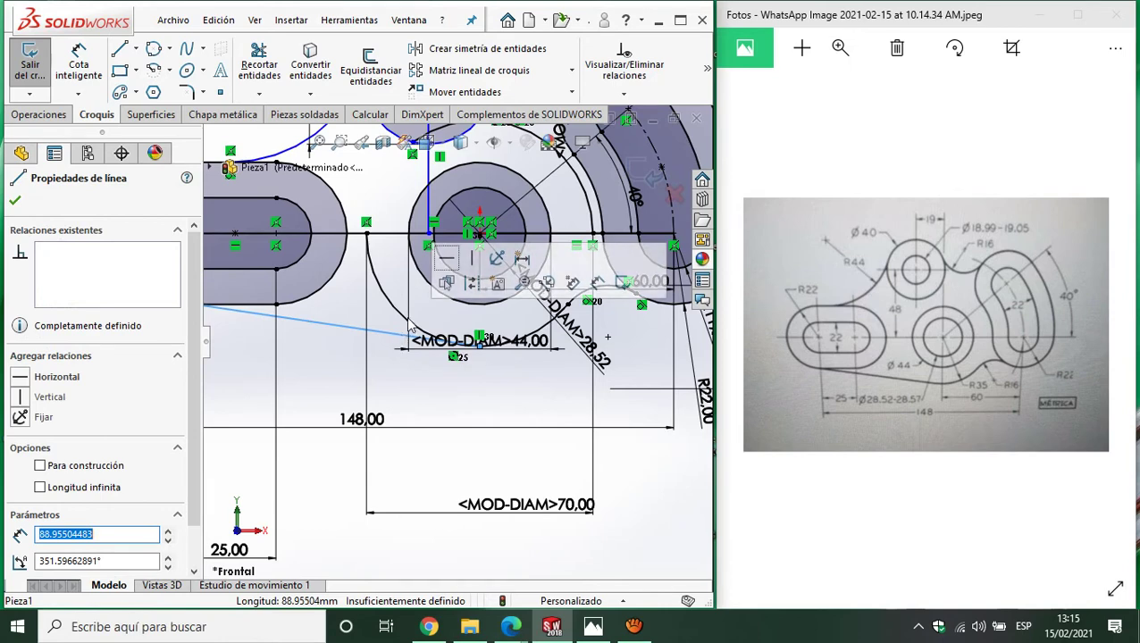
left_click(412, 332, "ctrl")
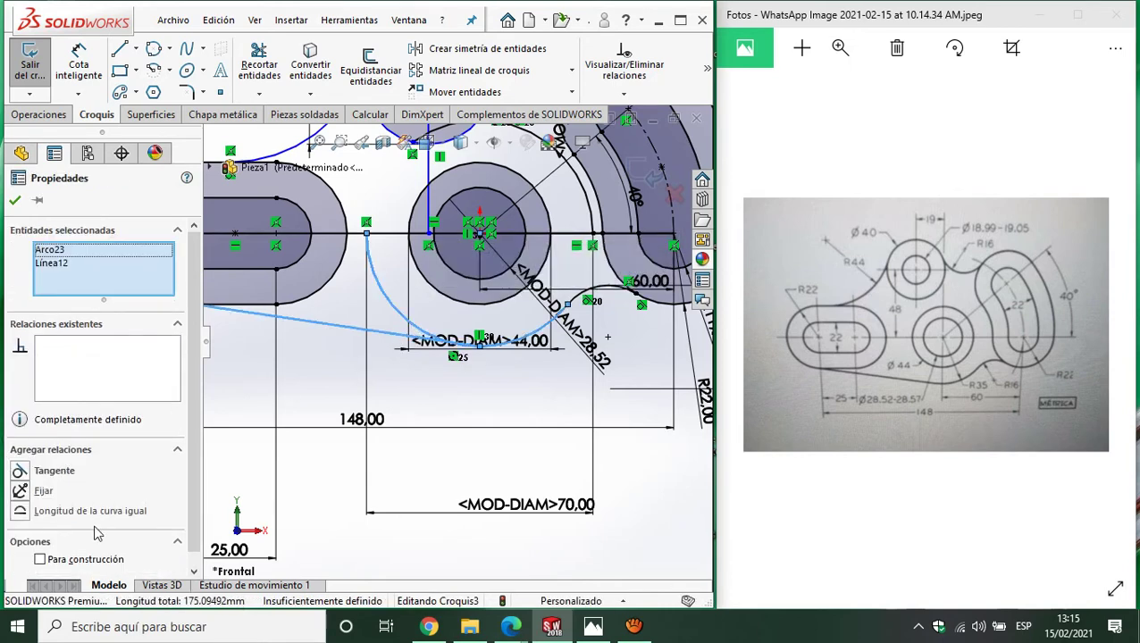
left_click(20, 471)
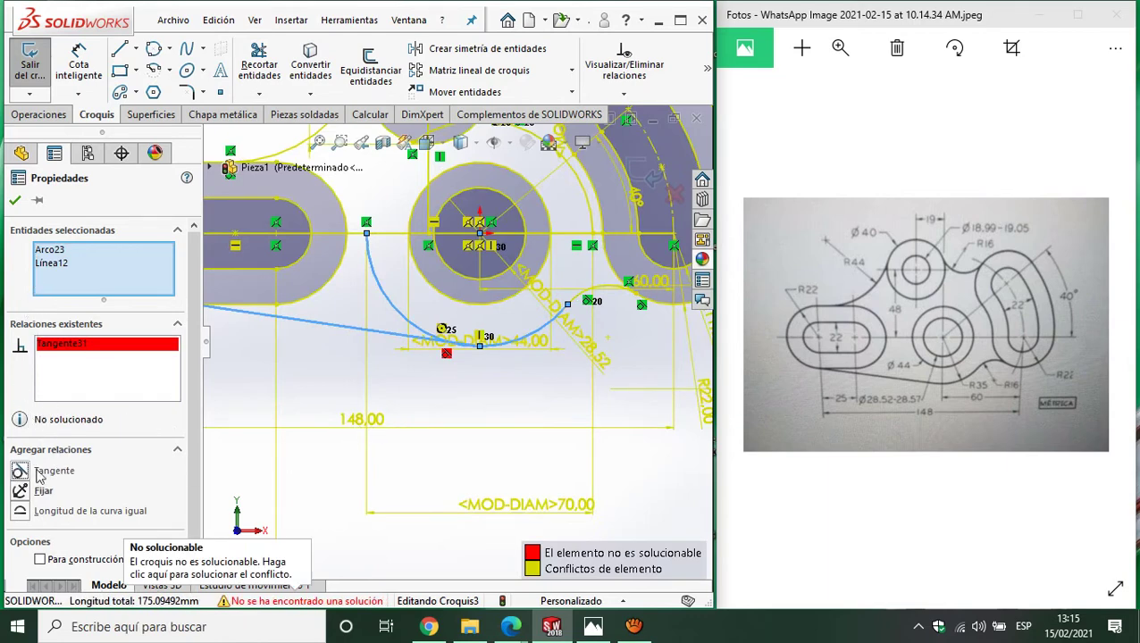
key("Escape")
scroll(507, 353, "down", 2)
scroll(425, 335, "down", 2)
scroll(425, 334, "down", 2)
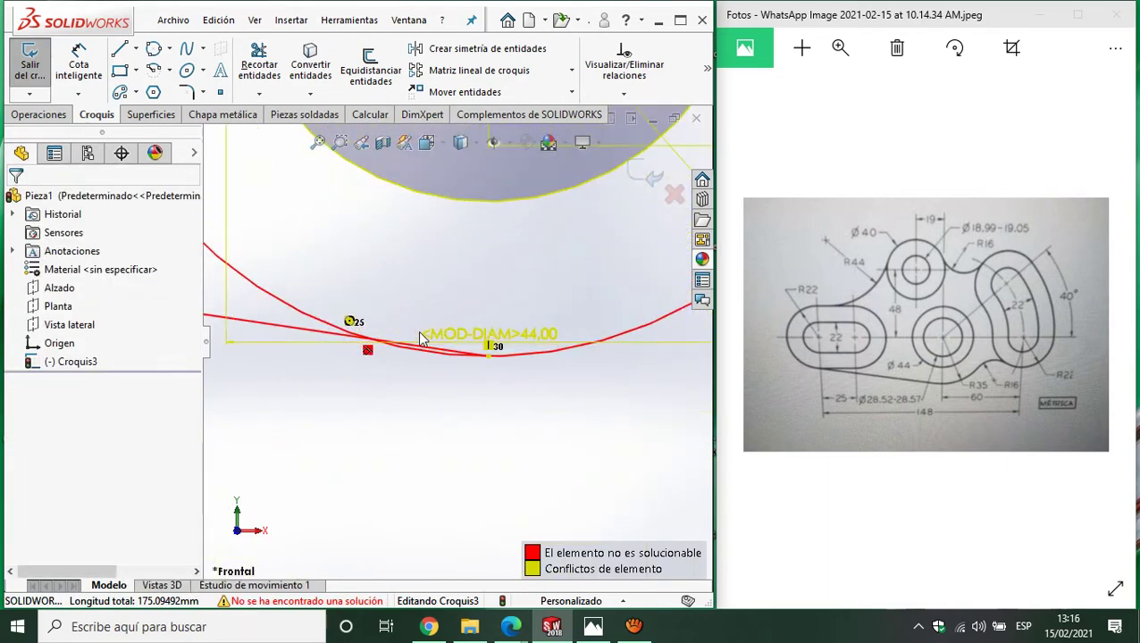
scroll(459, 399, "down", 1)
scroll(460, 393, "up", 1)
scroll(469, 384, "up", 1)
scroll(476, 381, "up", 2)
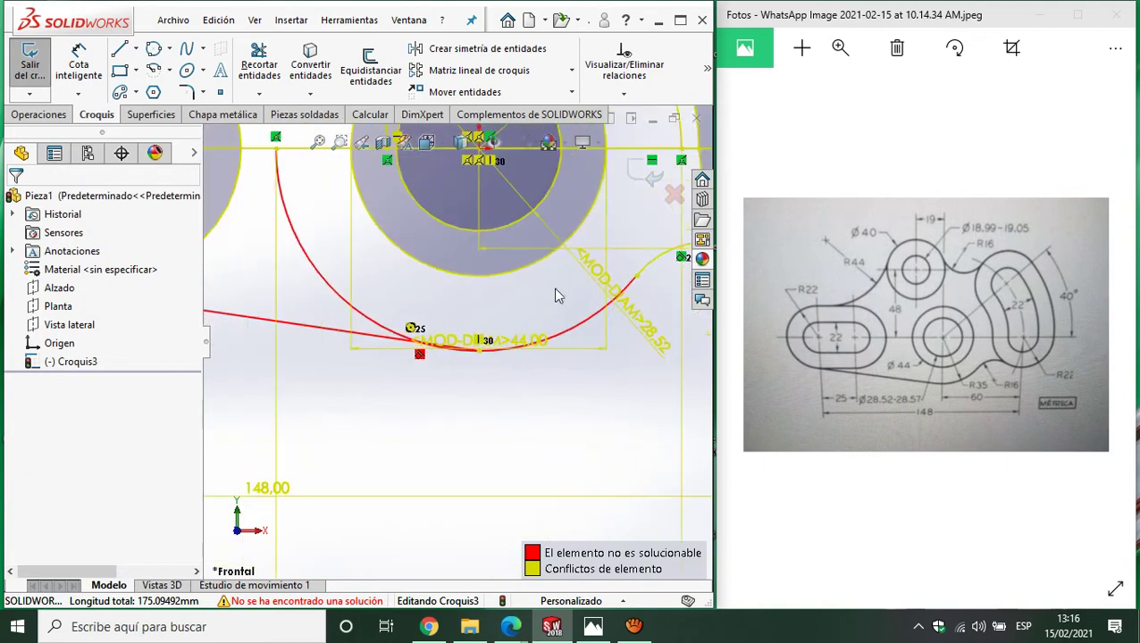
Remove the unsolvable tangent relation and delete the long straight line.
left_click(482, 351)
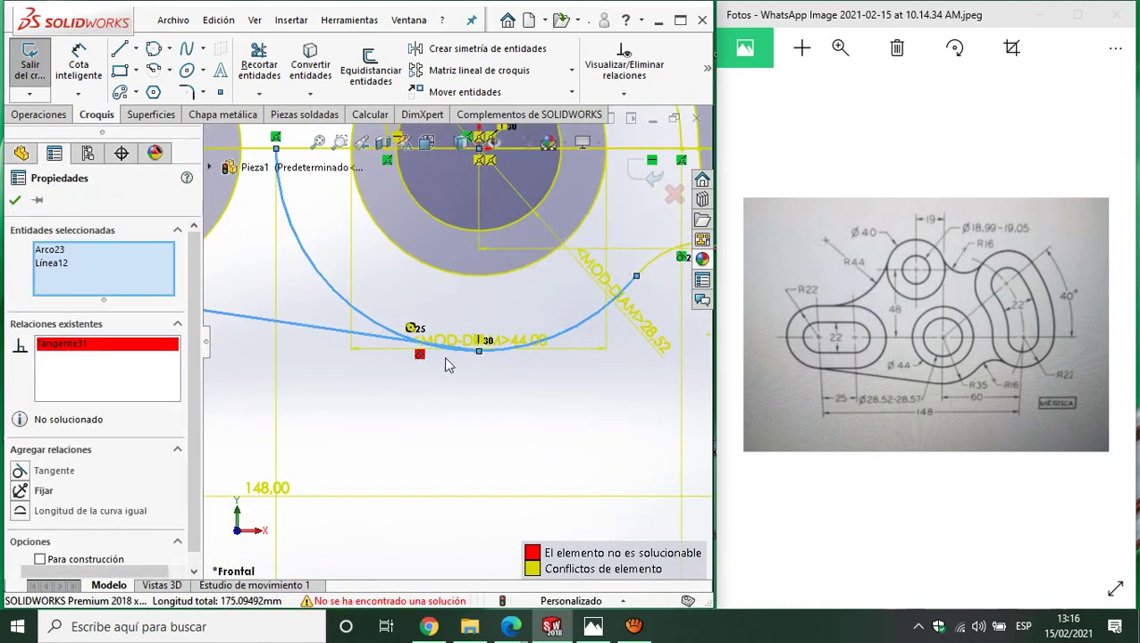
left_click(338, 385)
left_click(342, 330)
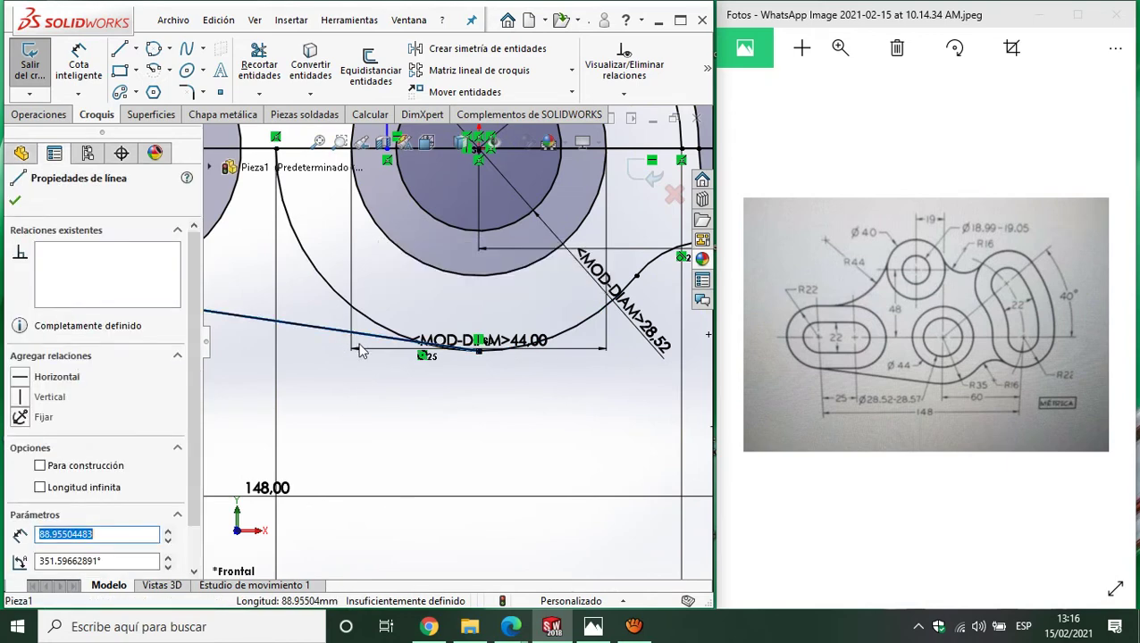
key("Delete")
scroll(353, 351, "up", 2)
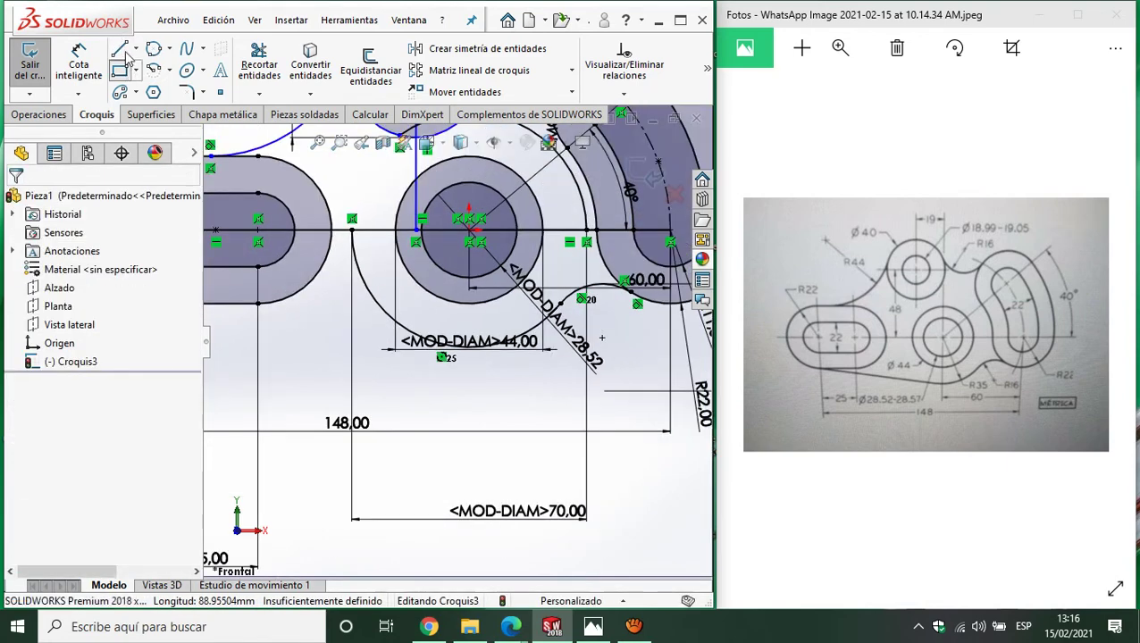
Draw a new line from the left slot's lower edge to the bottom of the 44 mm arc.
left_click(119, 70)
left_click(120, 49)
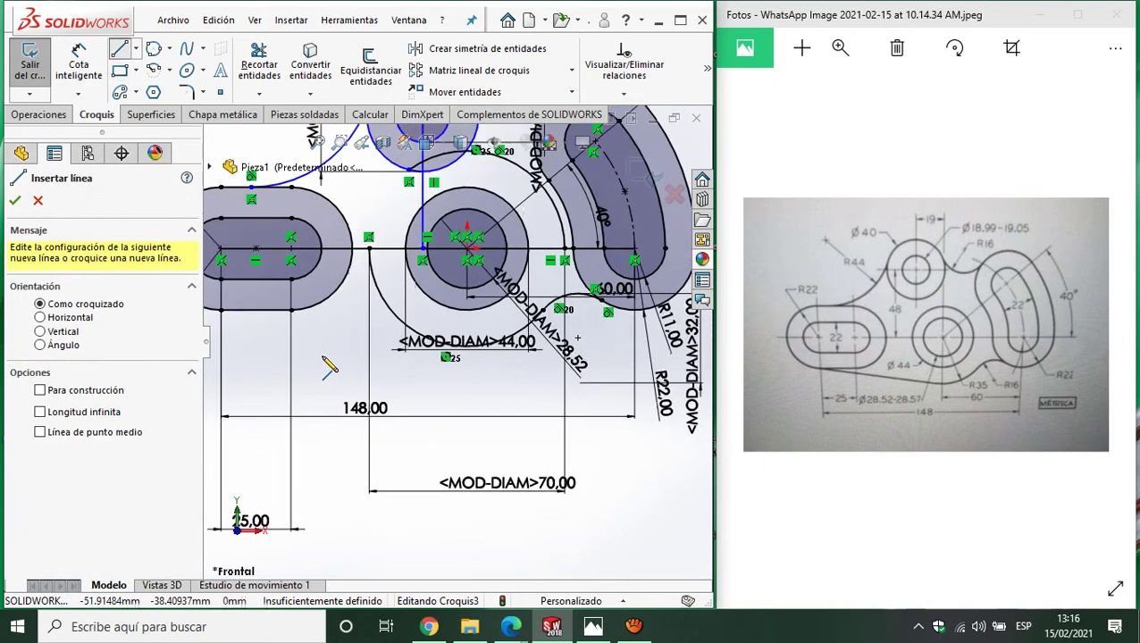
scroll(355, 382, "up", 2)
scroll(344, 362, "up", 2)
left_click(320, 323)
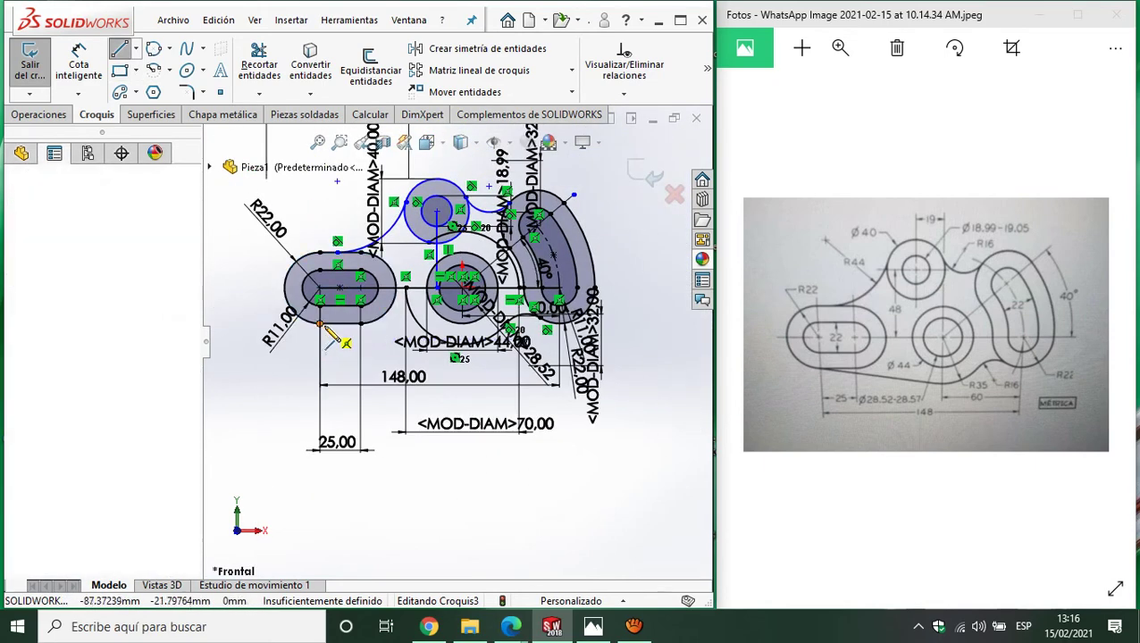
left_click(482, 361)
scroll(429, 353, "down", 2)
scroll(415, 350, "down", 2)
scroll(405, 346, "down", 2)
key("Escape")
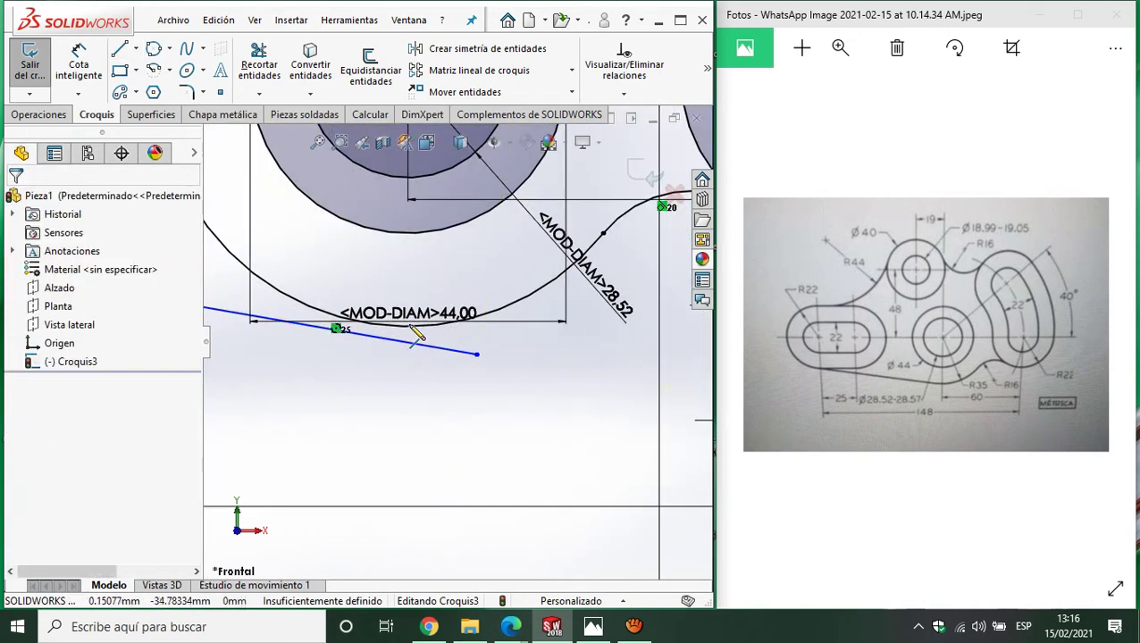
Make the new line tangent to the arc below the middle boss.
left_click(411, 333)
left_click(409, 328)
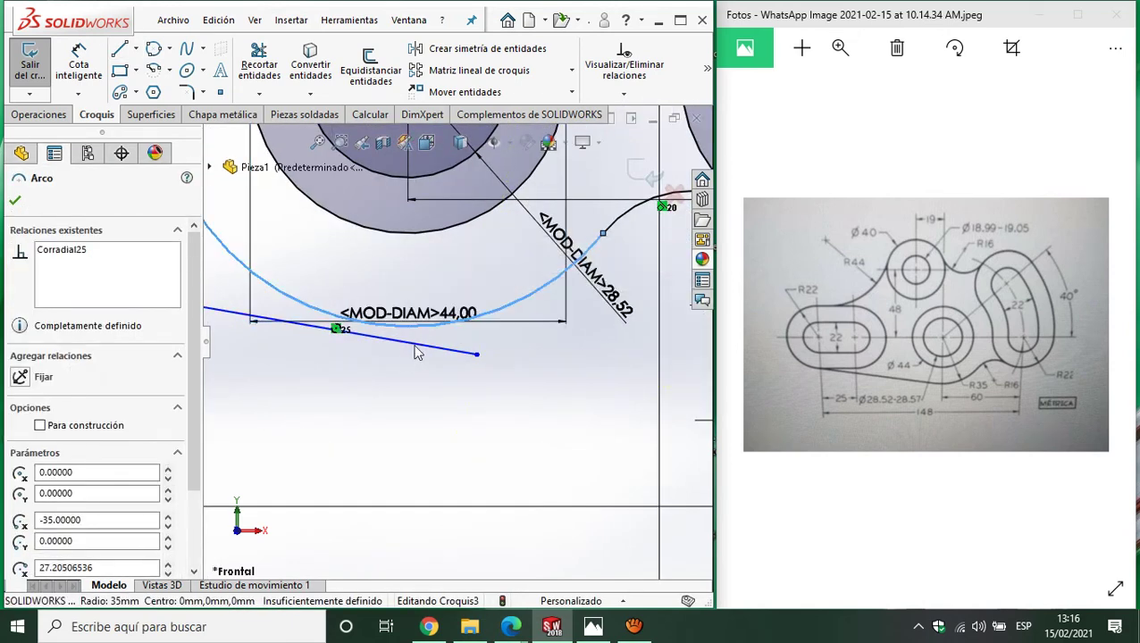
left_click(415, 351, "ctrl")
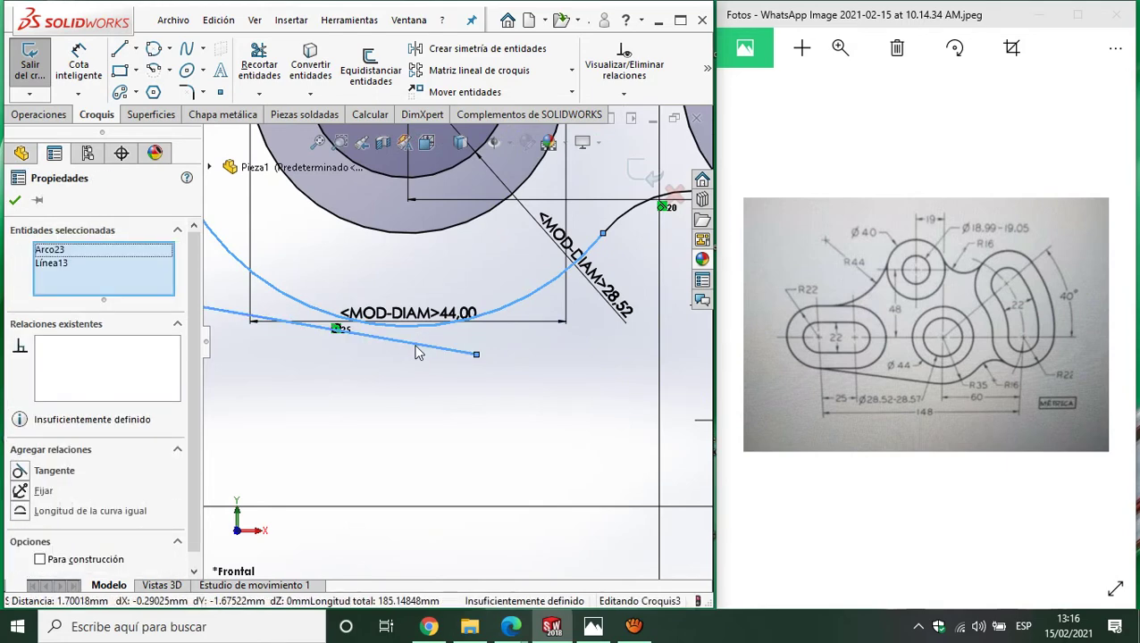
left_click(19, 472)
scroll(407, 357, "up", 3)
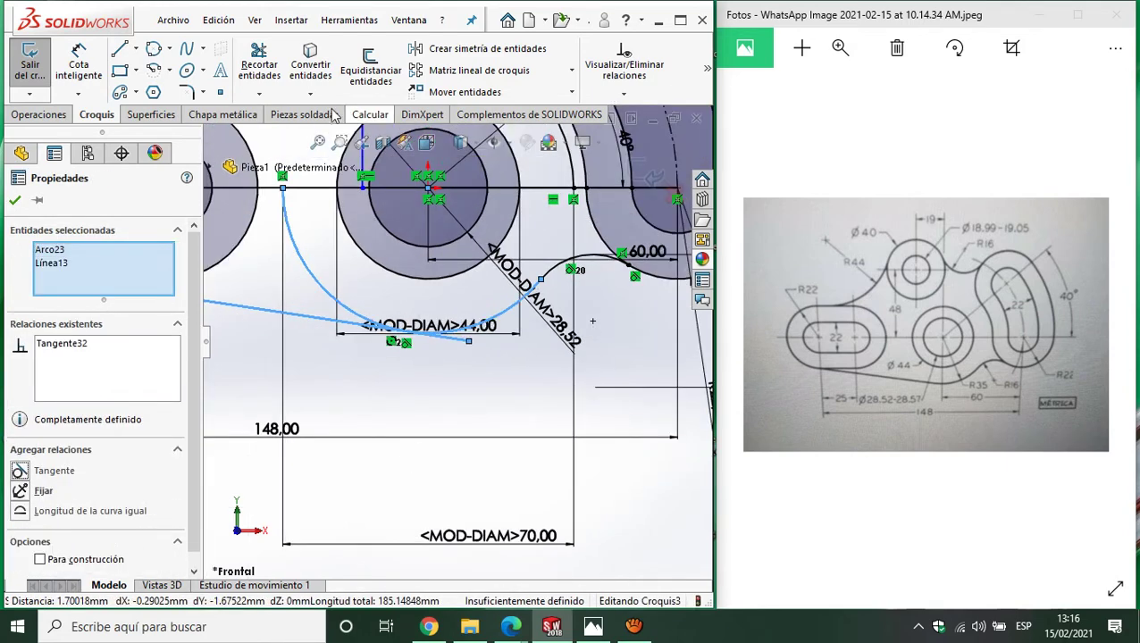
left_click(259, 64)
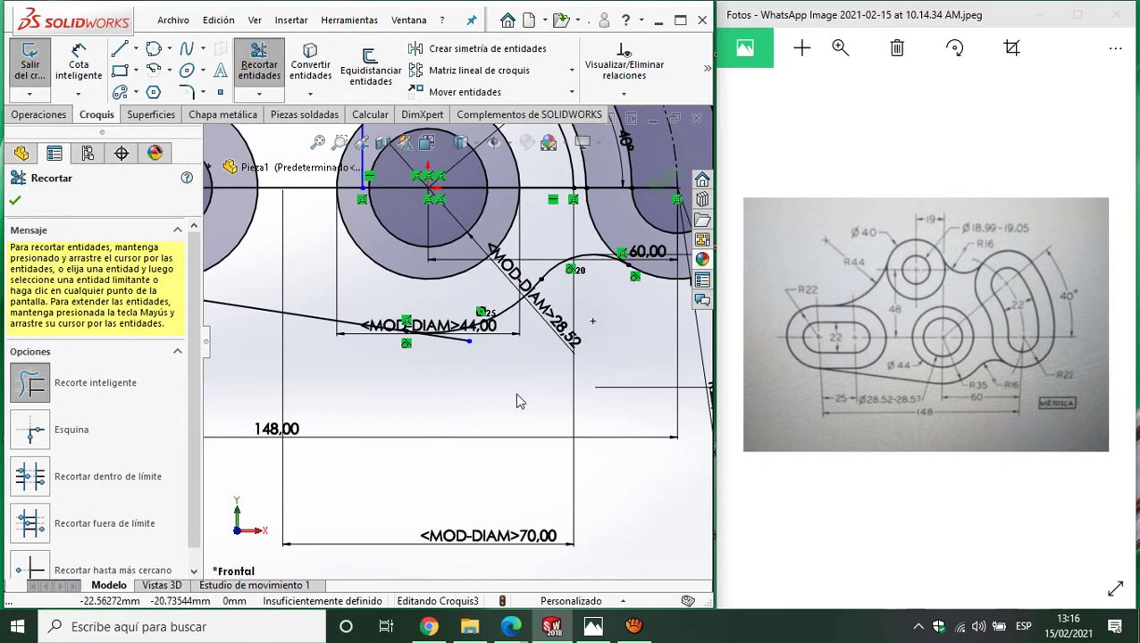
Delete the leftover arc between the top boss and the angled slot.
scroll(497, 373, "down", 3)
scroll(442, 317, "up", 3)
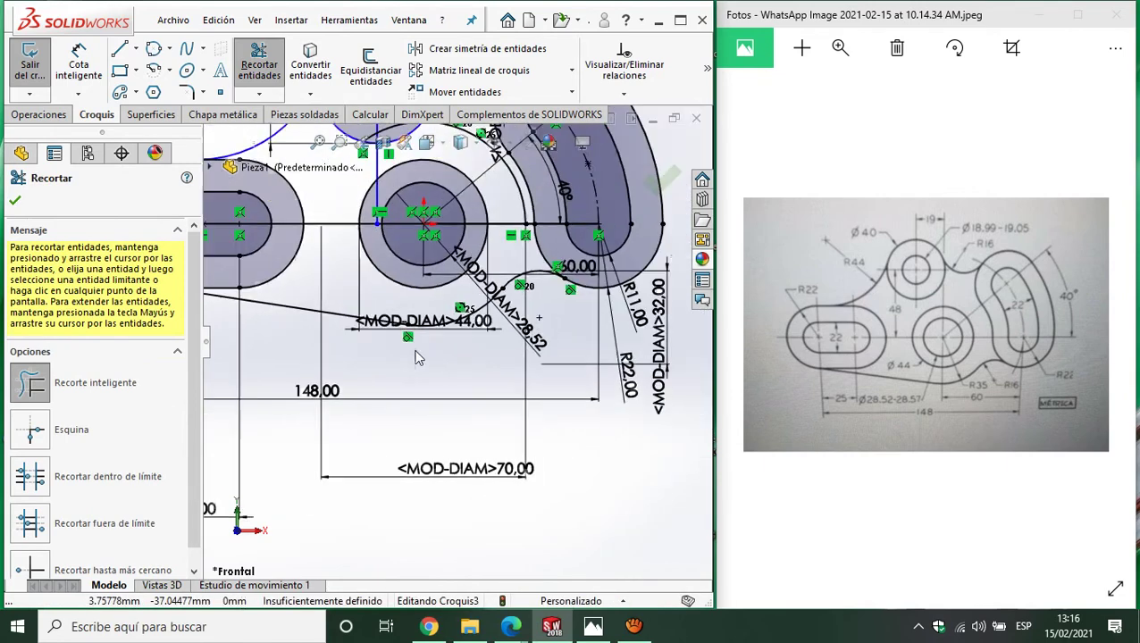
scroll(411, 340, "up", 1)
scroll(398, 324, "up", 1)
scroll(420, 321, "up", 2)
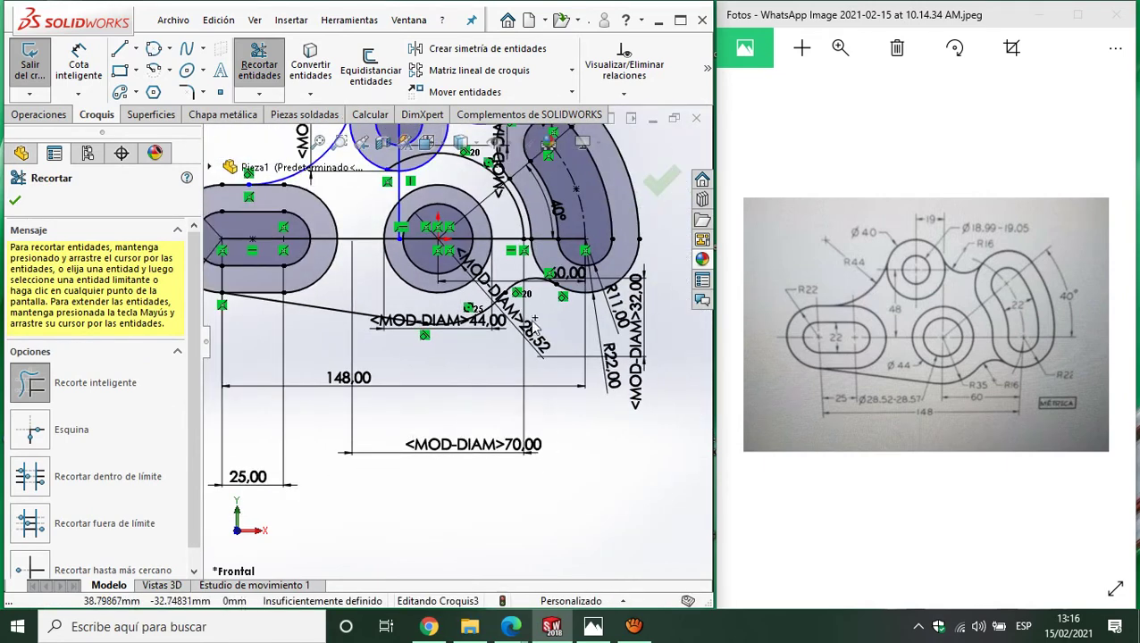
scroll(411, 286, "up", 1)
scroll(406, 257, "up", 2)
scroll(407, 258, "down", 1)
key("Escape")
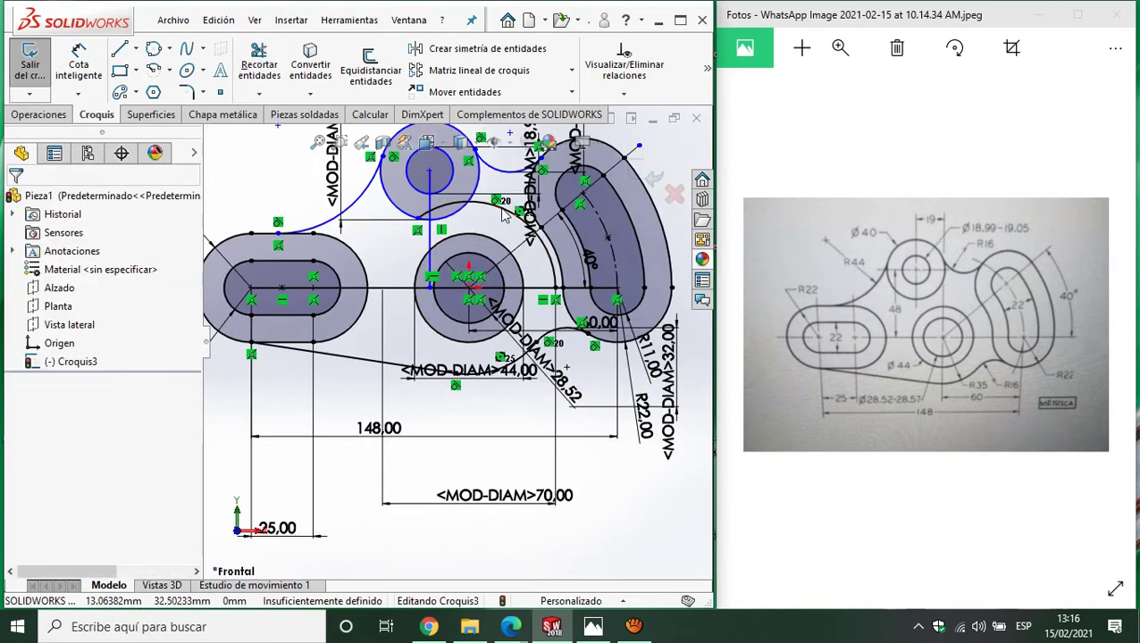
left_click(503, 218)
key("Delete")
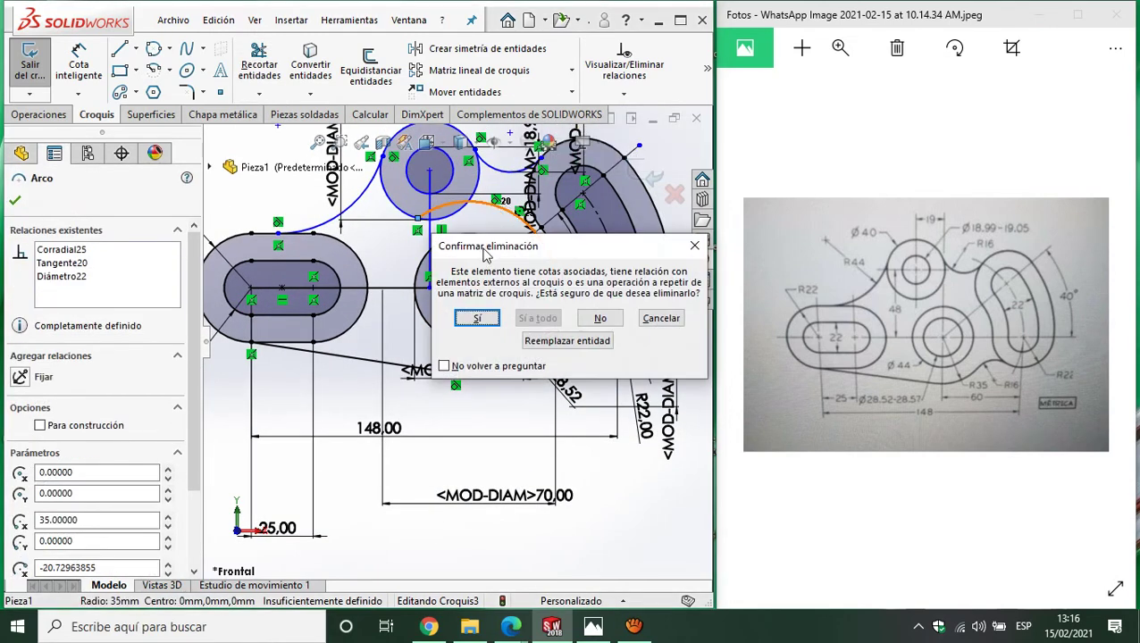
left_click(473, 319)
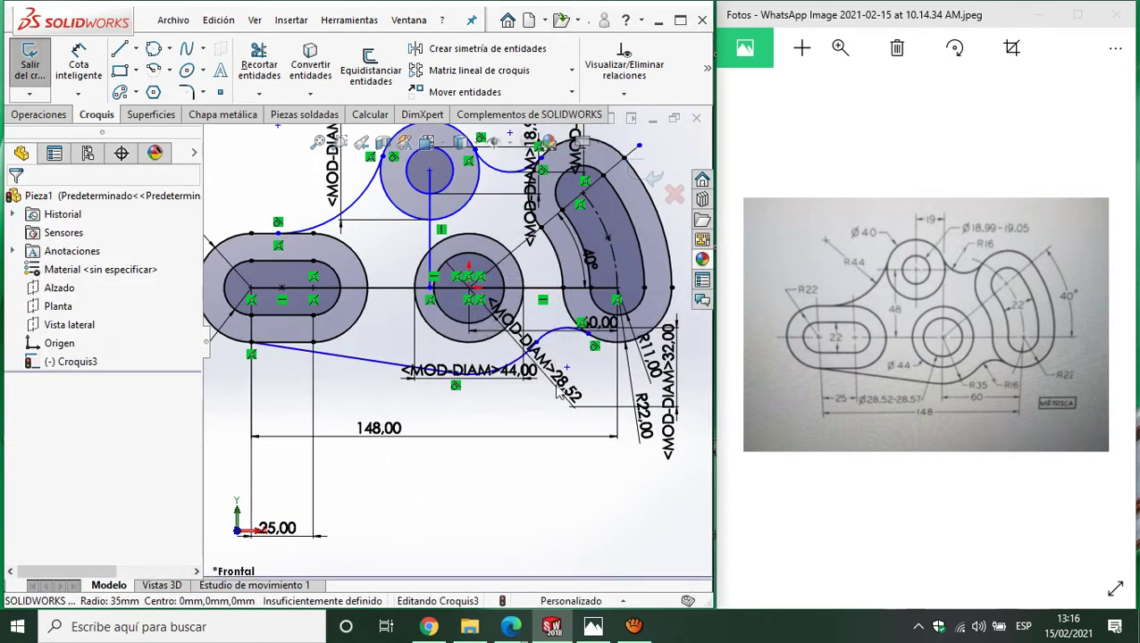
Trim the stray segments and diagonal lines inside the angled slot.
scroll(587, 344, "up", 2)
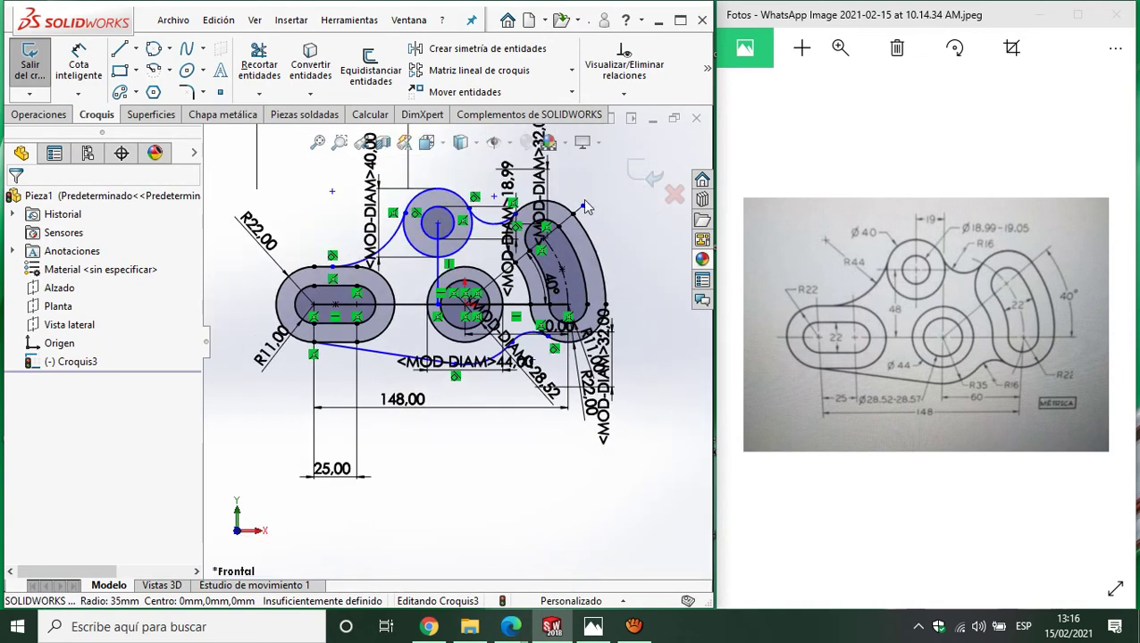
scroll(582, 210, "down", 2)
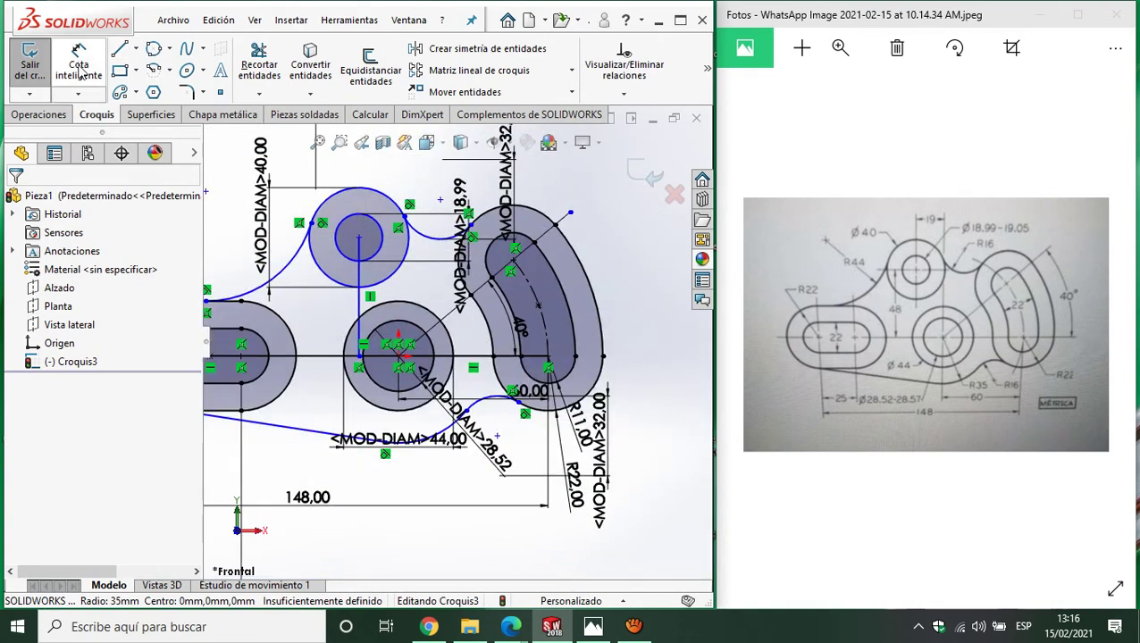
left_click(267, 78)
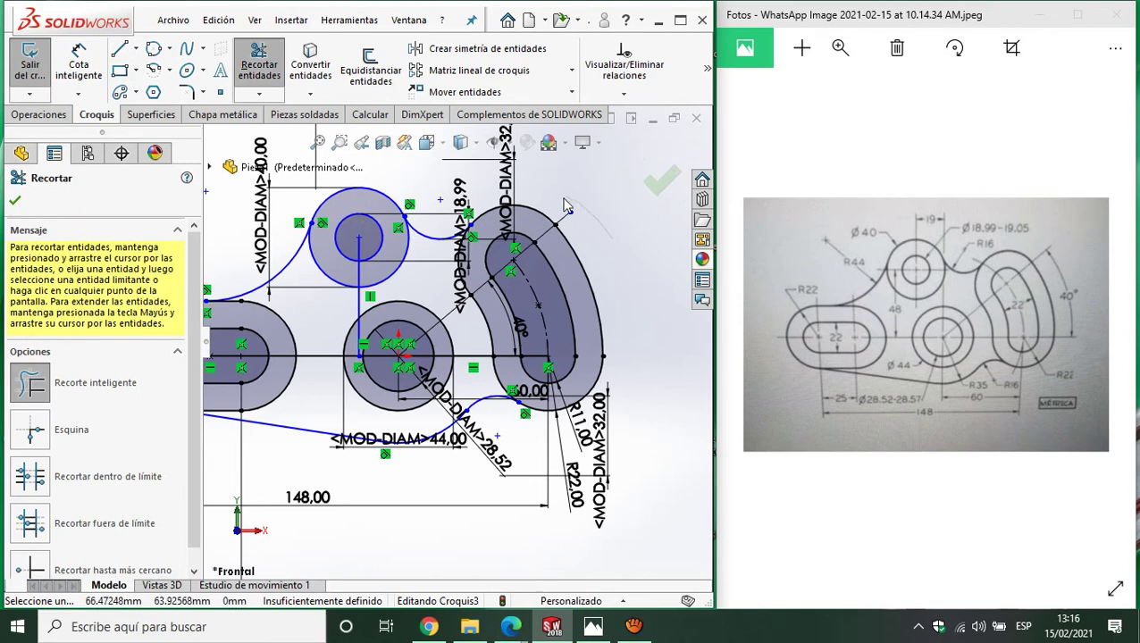
left_click_drag(564, 205, 588, 236)
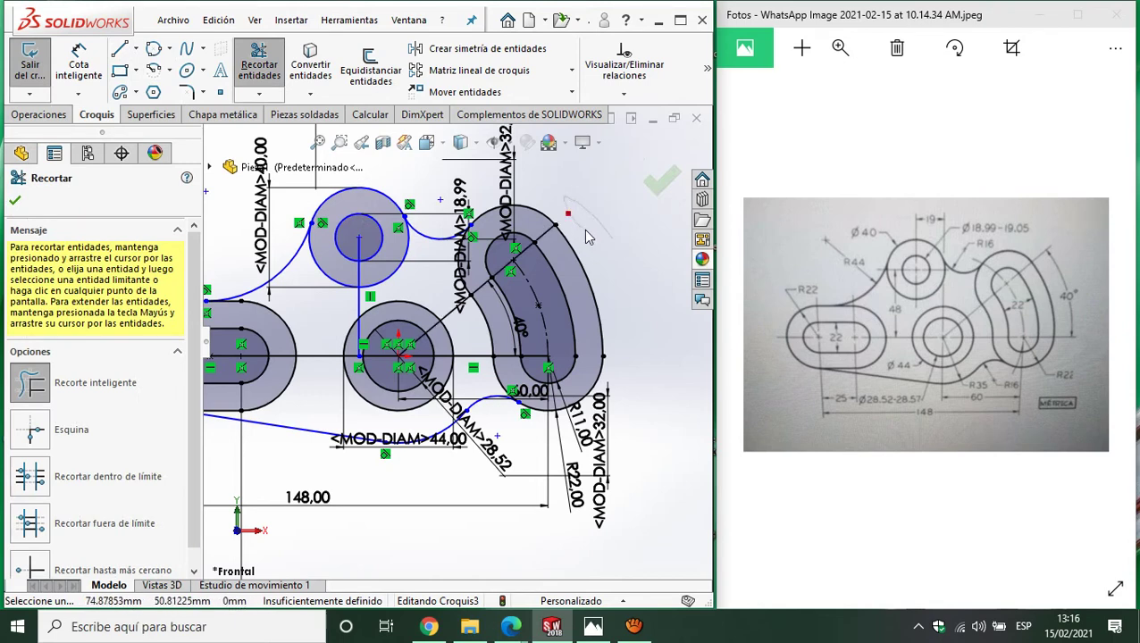
left_click(522, 293)
left_click(590, 314)
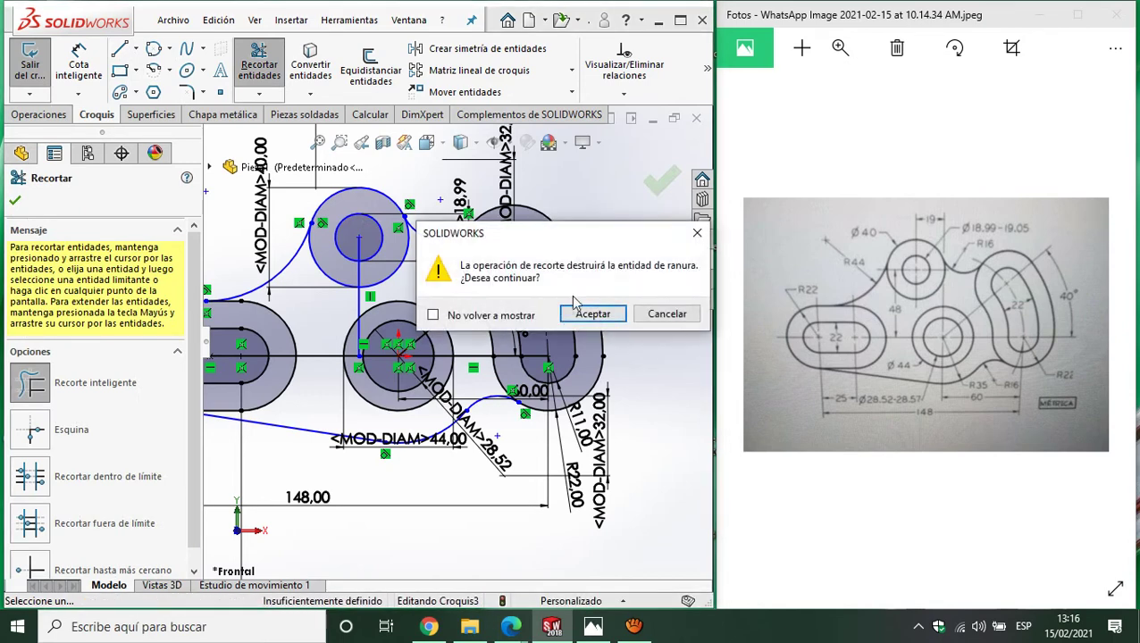
left_click(589, 314)
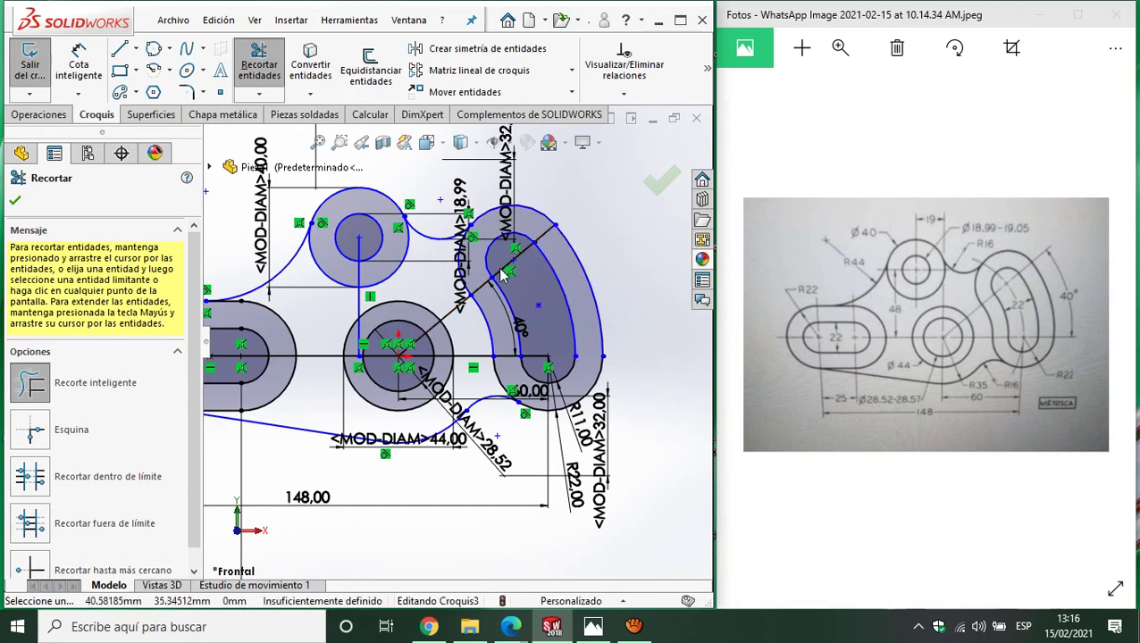
left_click(502, 274)
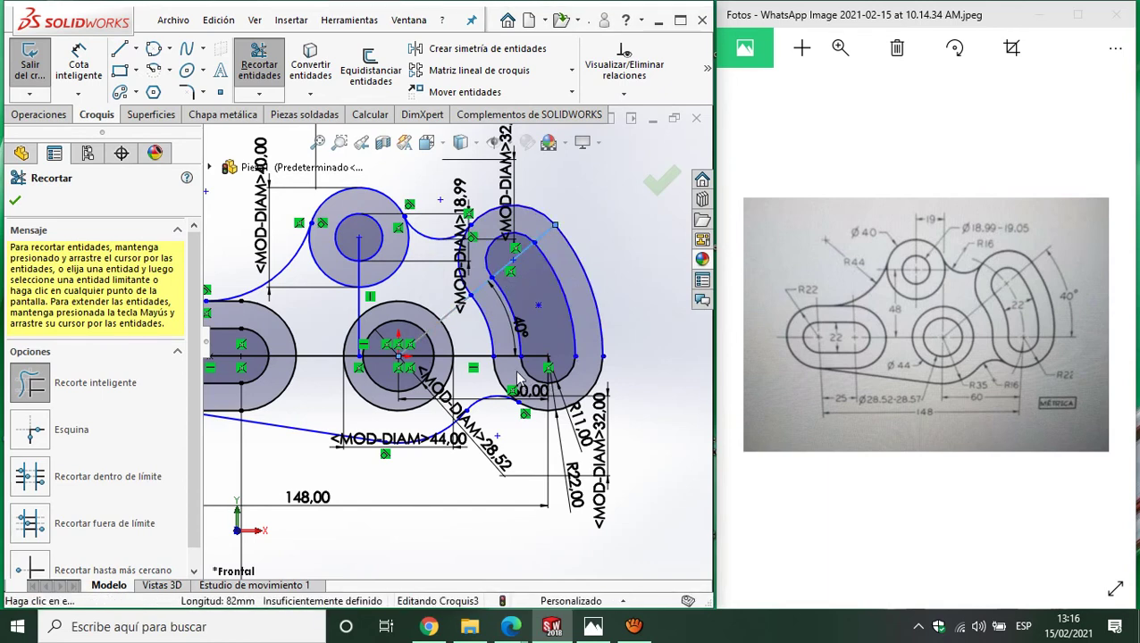
left_click(501, 279)
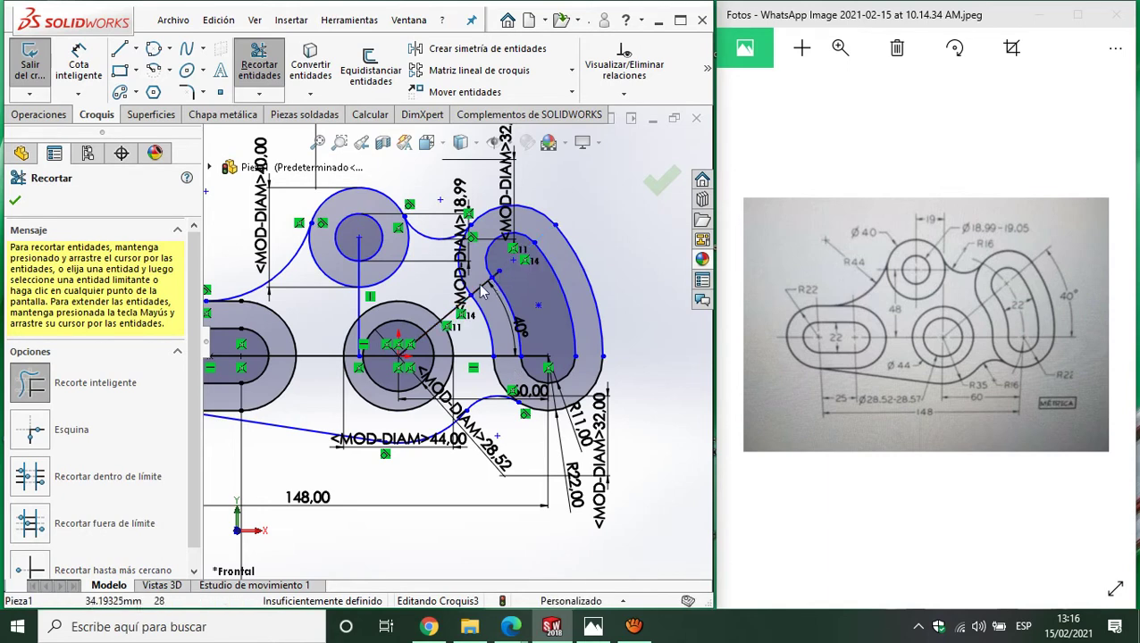
left_click(482, 291)
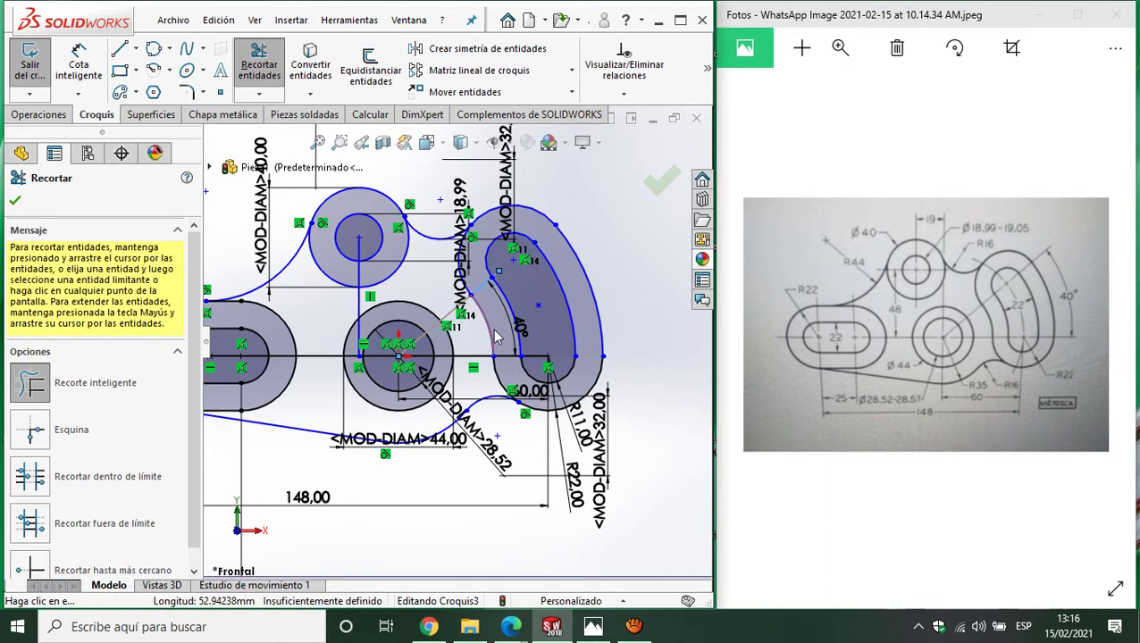
left_click(481, 366)
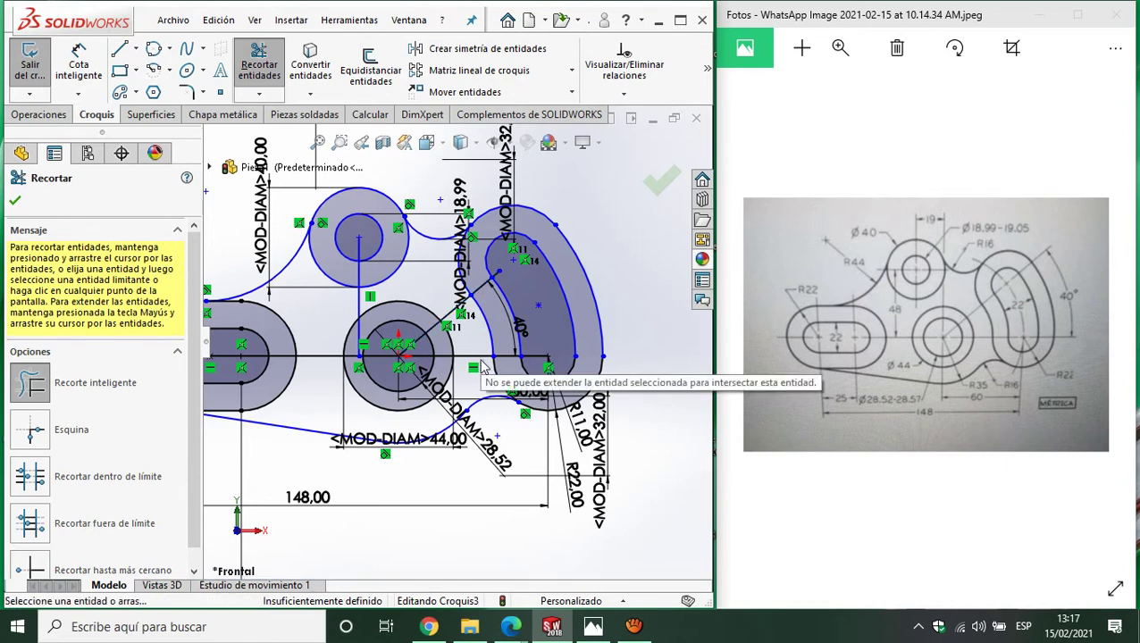
left_click(476, 362)
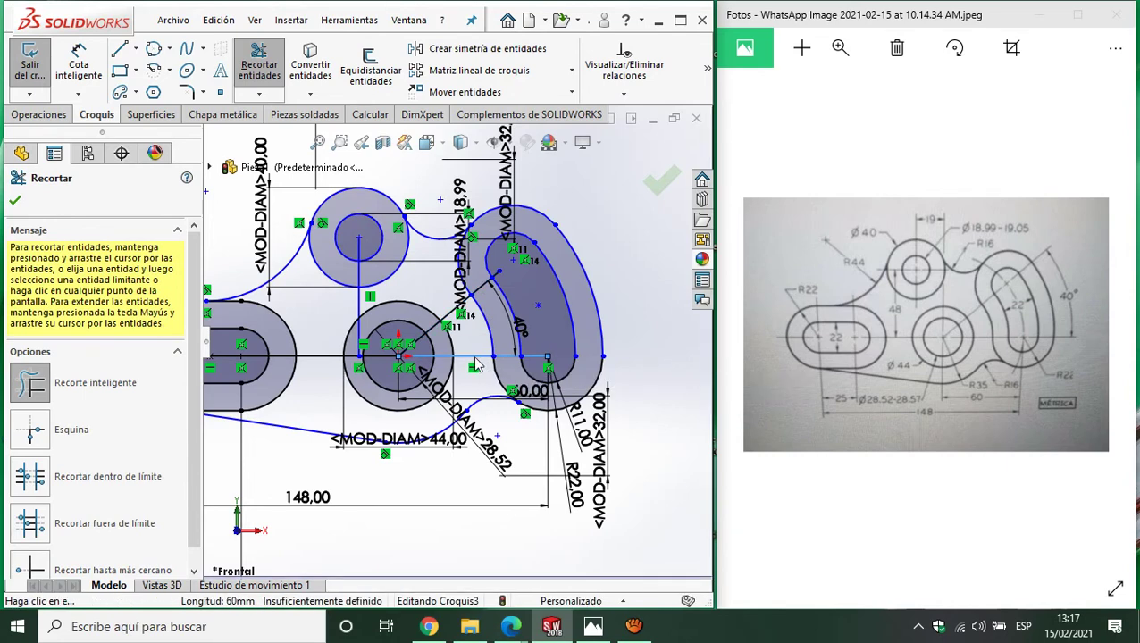
Delete the two leftover horizontal lines through the circles, along with their dimensions.
key("Escape")
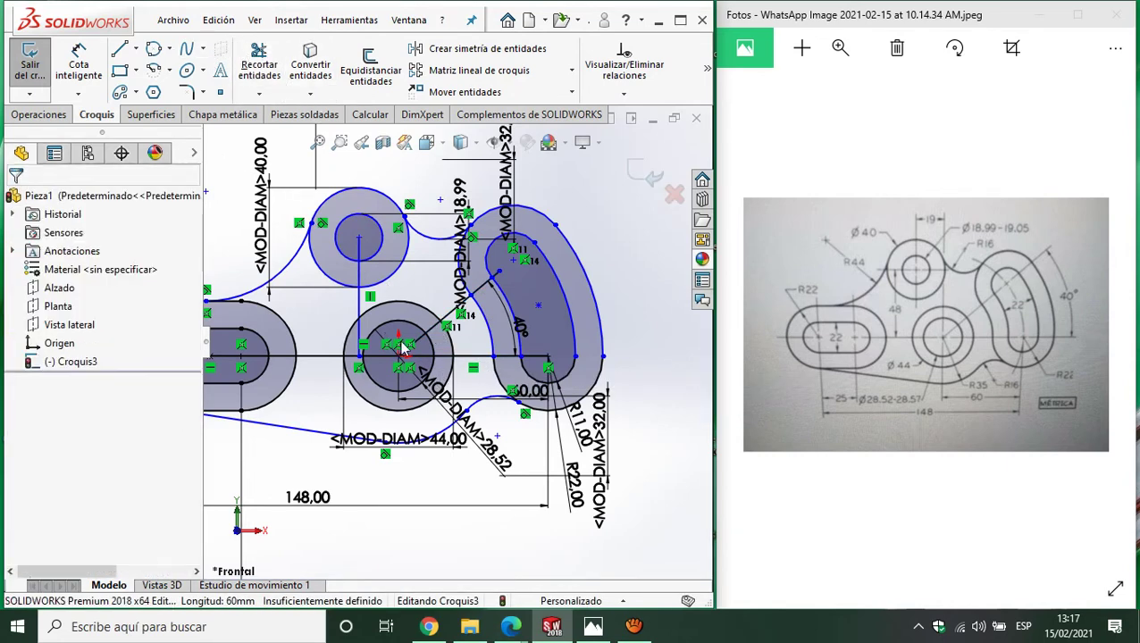
left_click(469, 360)
key("Delete")
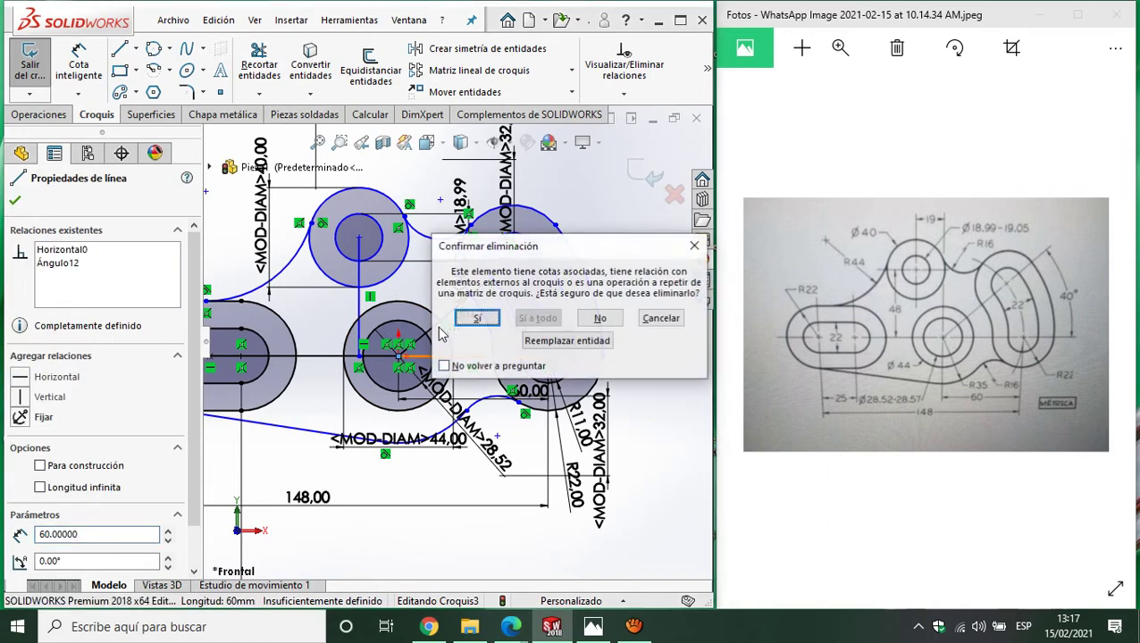
left_click(476, 319)
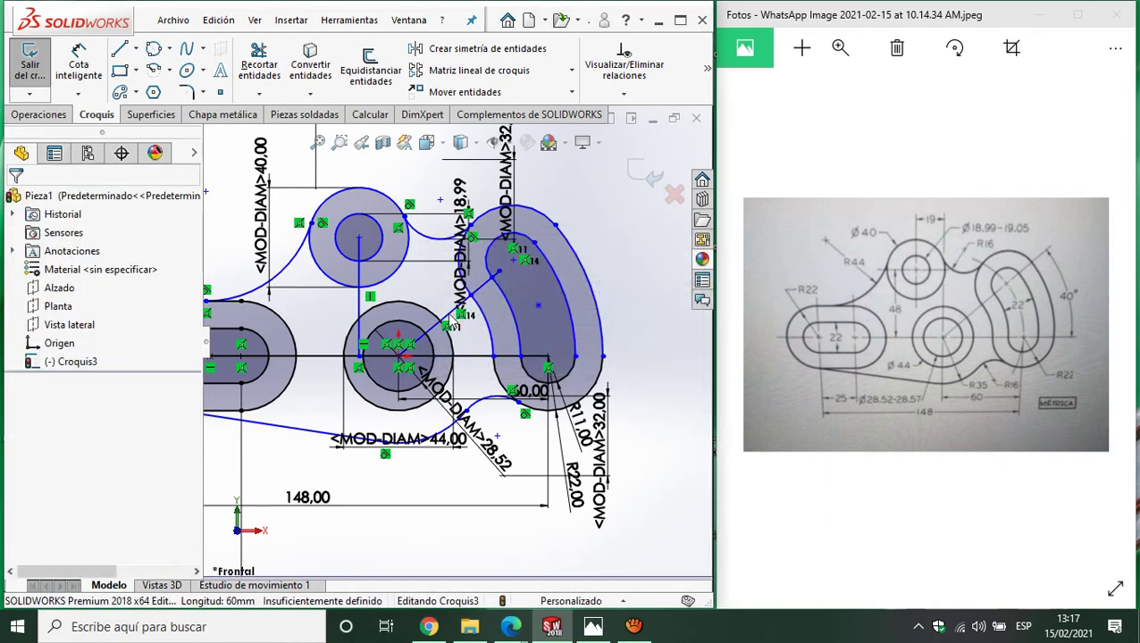
left_click(464, 360)
key("Delete")
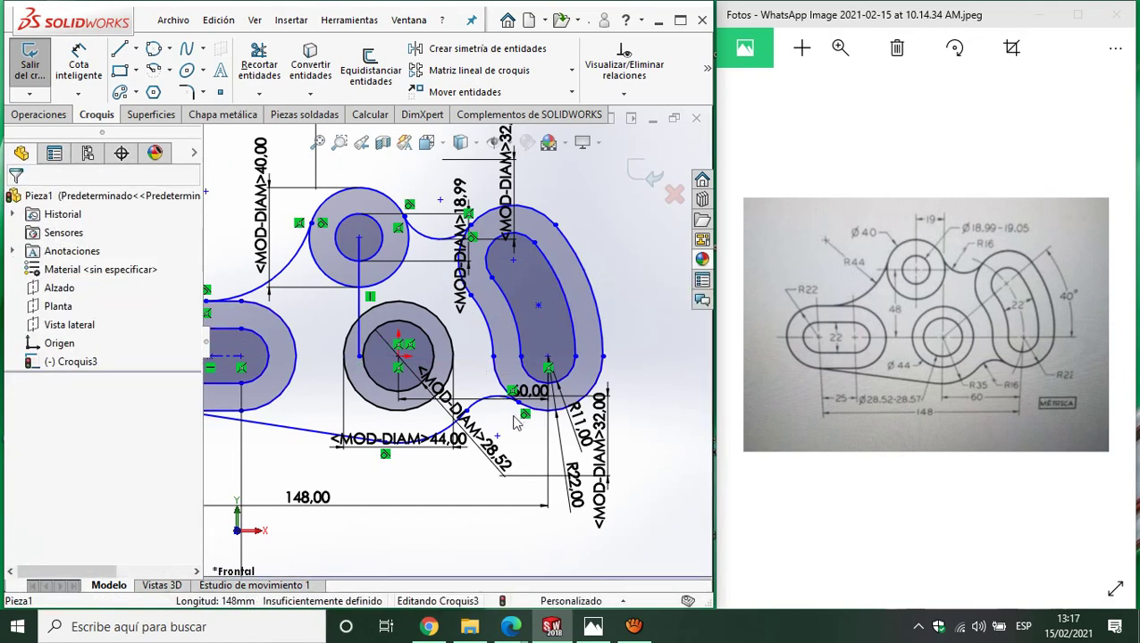
scroll(516, 423, "up", 3)
scroll(340, 351, "down", 2)
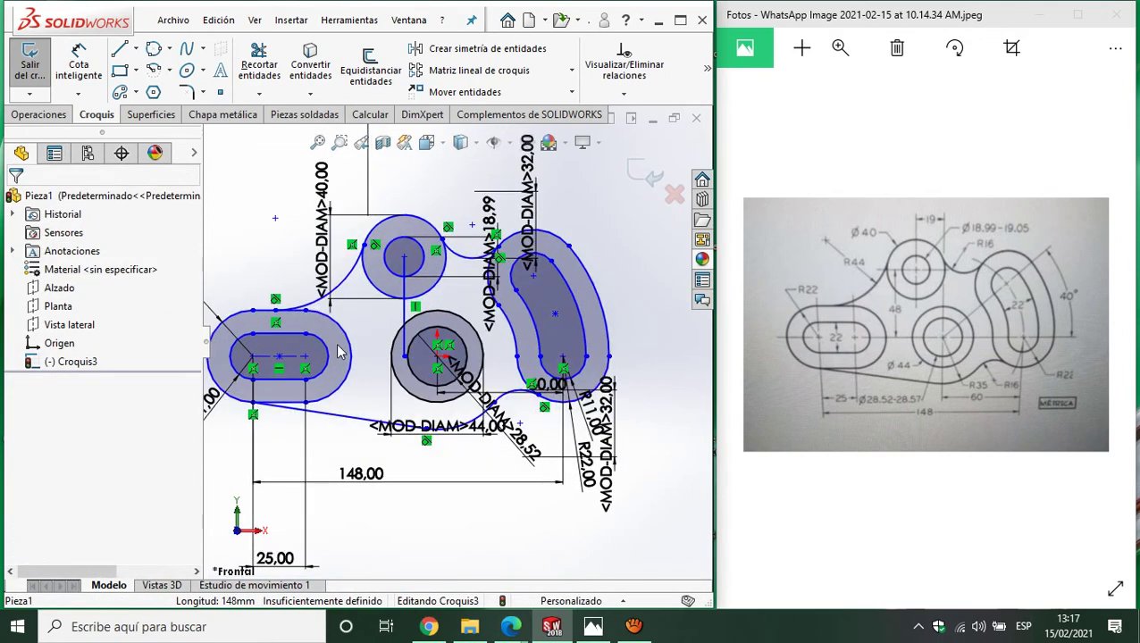
Extrude the left and right slot regions and the top and middle rings 30 mm.
left_click(54, 116)
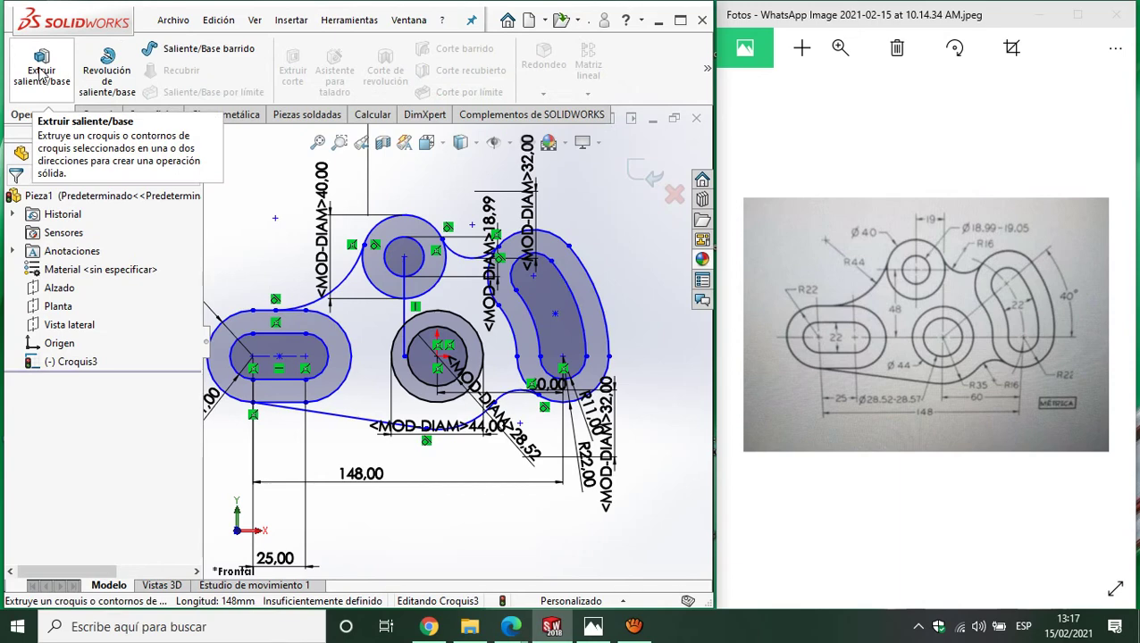
left_click(42, 73)
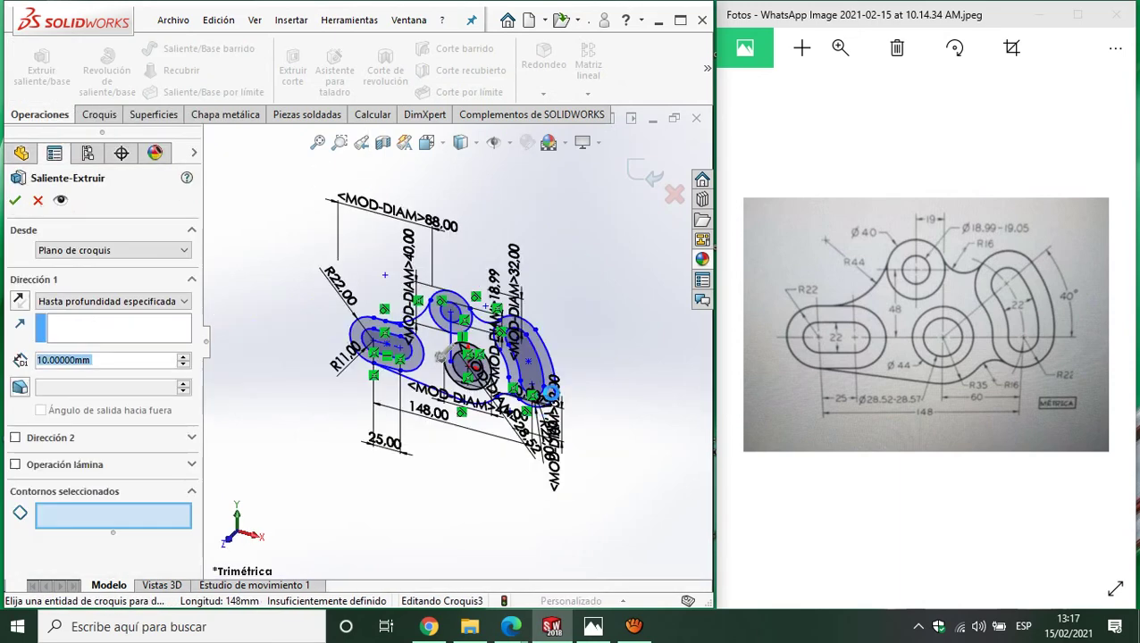
scroll(539, 360, "down", 2)
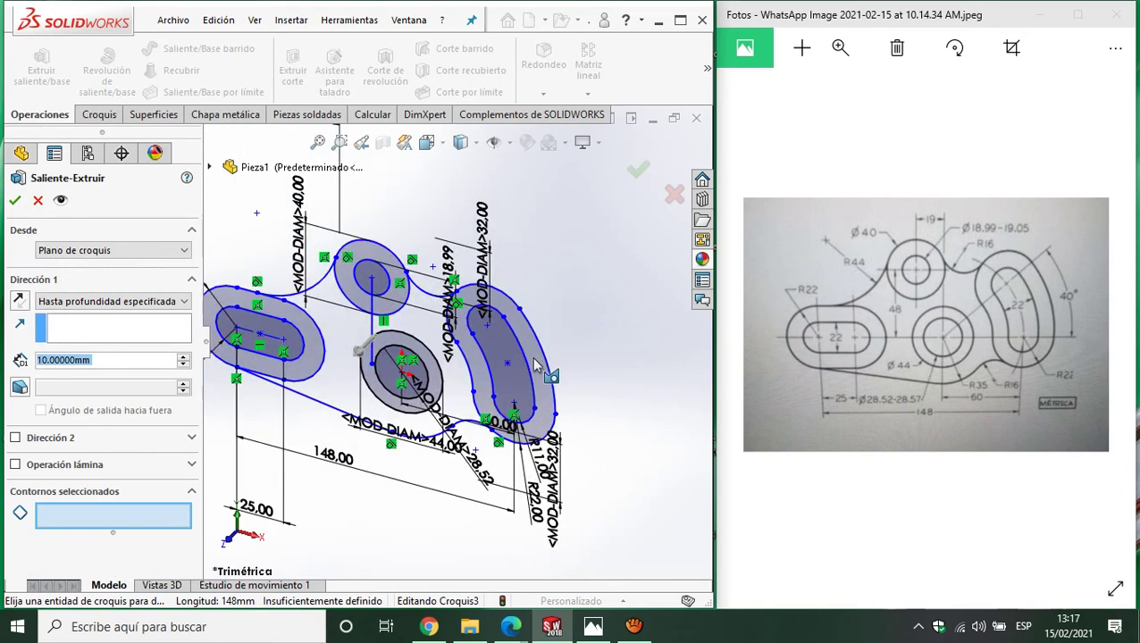
left_click(533, 359)
left_click(382, 313)
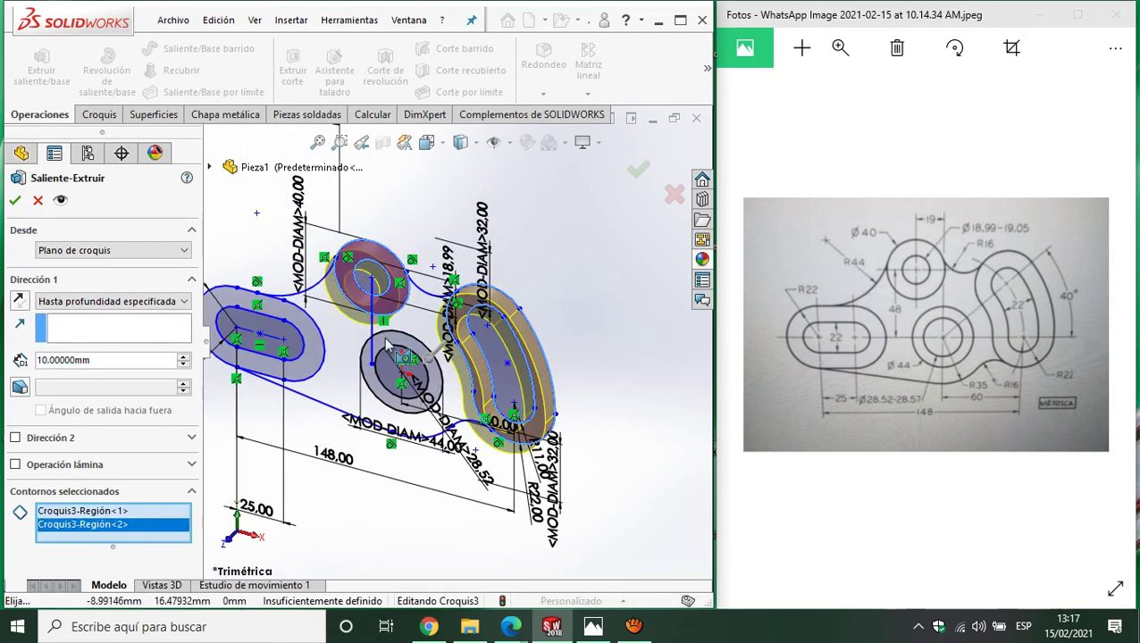
left_click(379, 344)
left_click(315, 366)
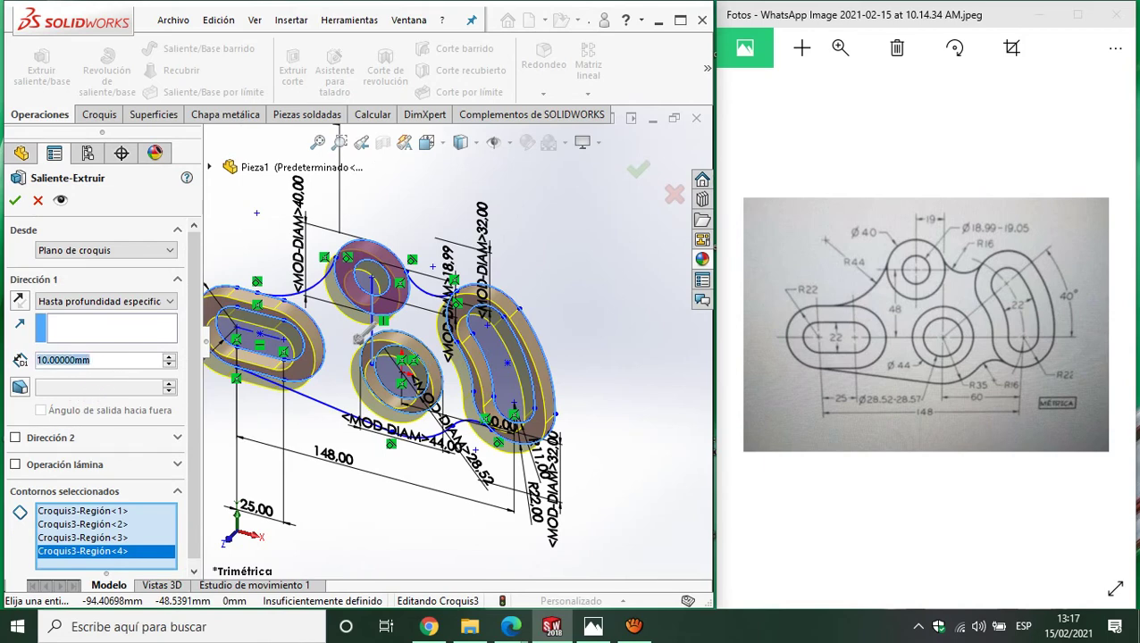
type("30")
key("Return")
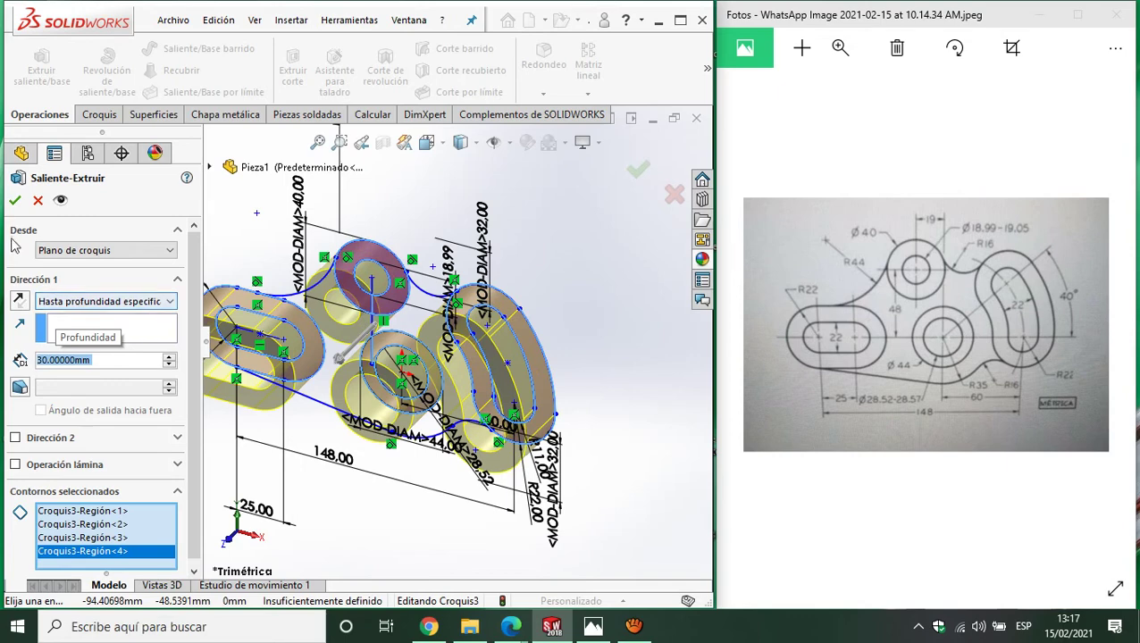
left_click(15, 200)
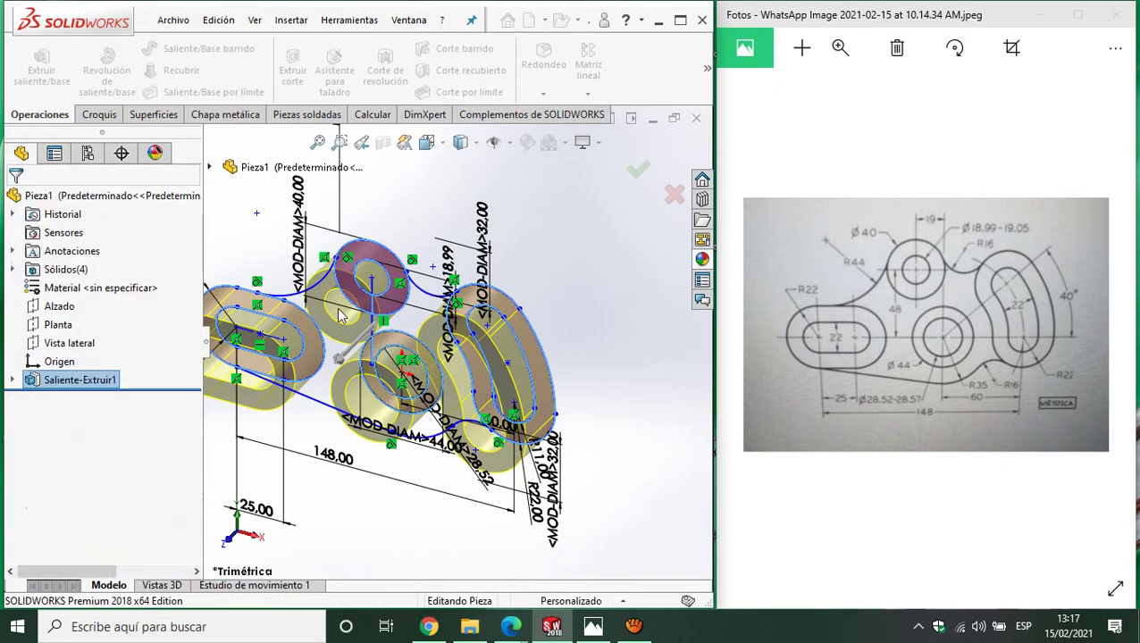
Make sketch Croquis3 under the first extrusion visible again.
key("f")
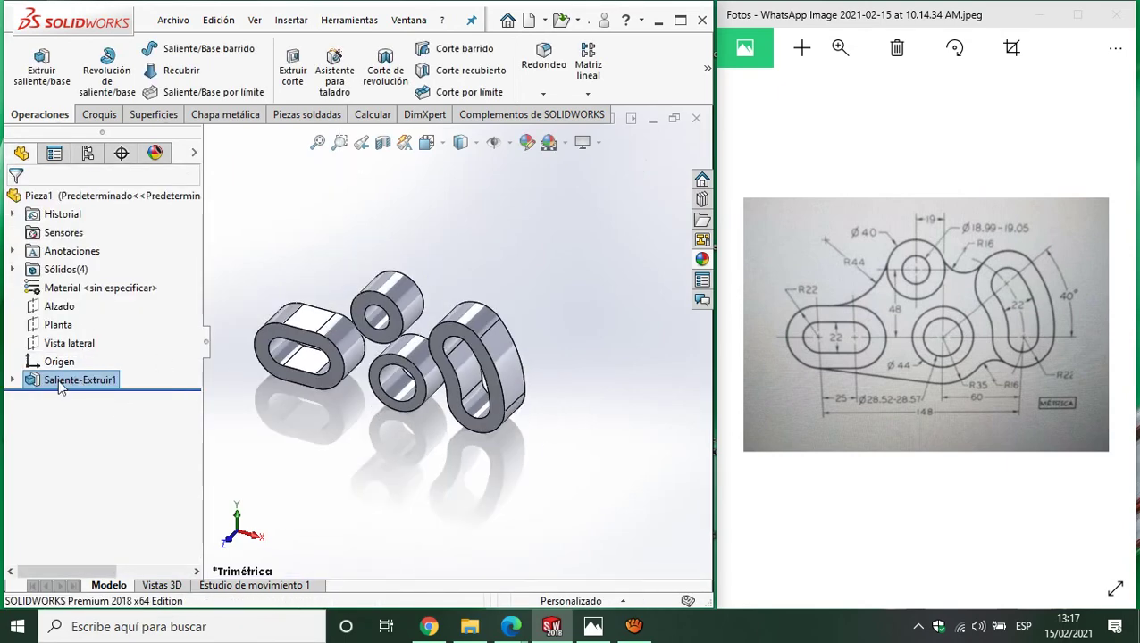
left_click(12, 379)
left_click(85, 398)
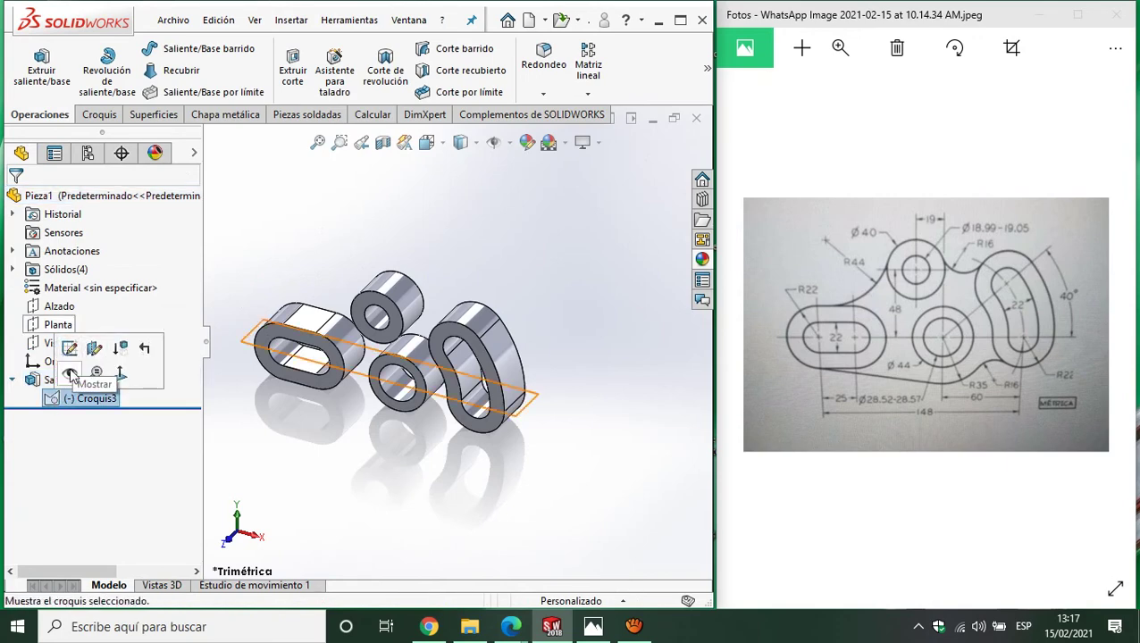
left_click(70, 373)
scroll(396, 316, "down", 2)
scroll(396, 315, "down", 3)
scroll(395, 315, "down", 3)
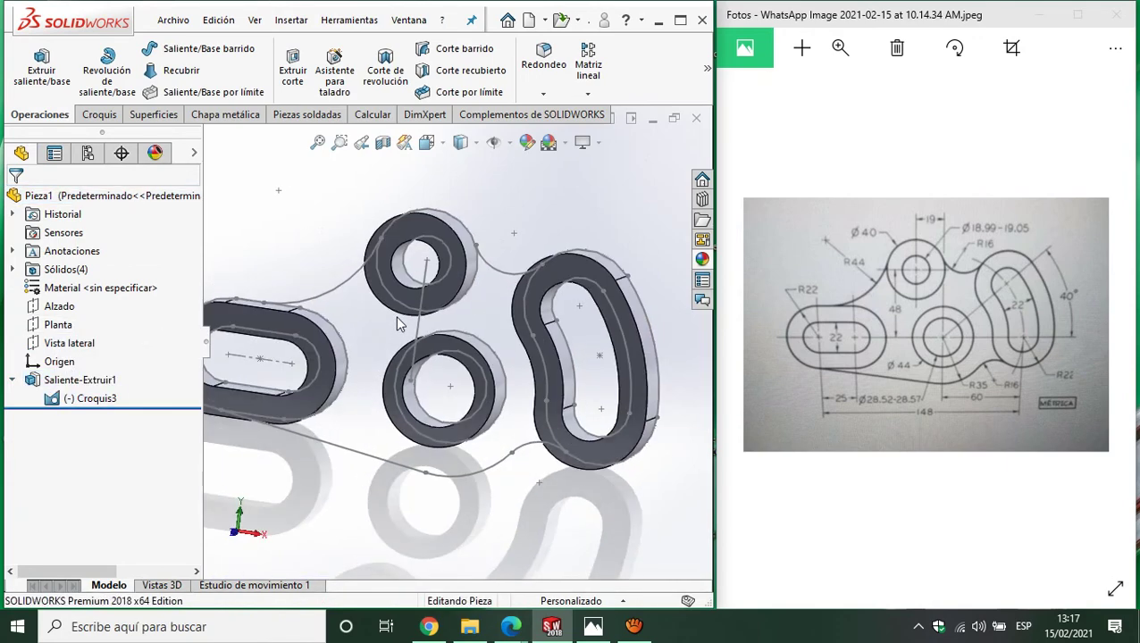
Start a second extrusion profiled on the connecting plate region, with Operación lámina off.
left_click(41, 67)
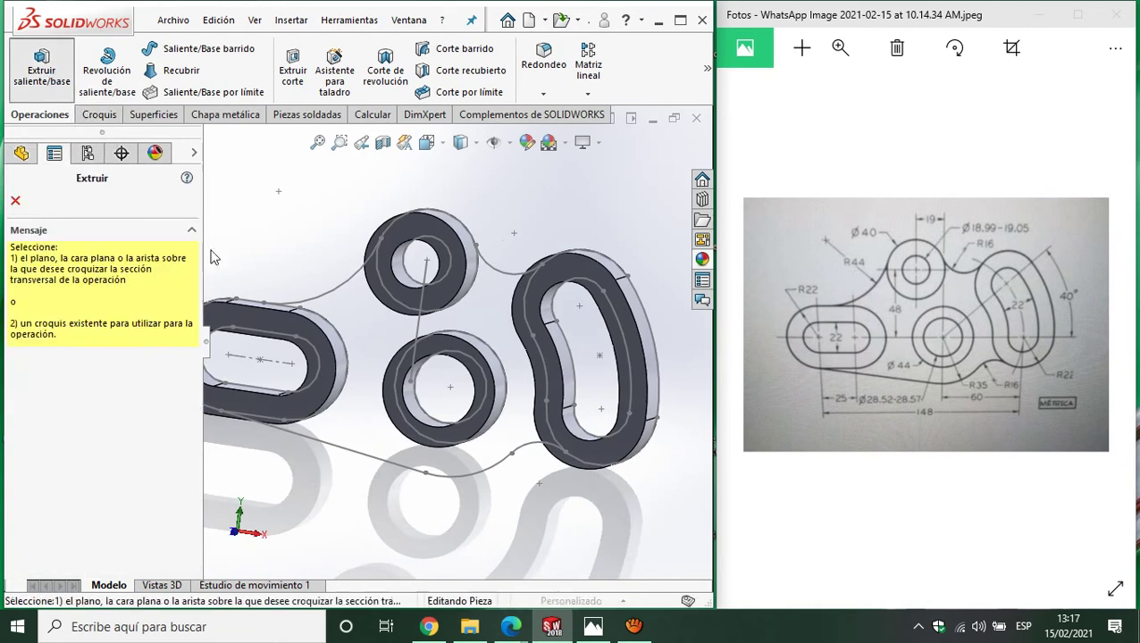
left_click(333, 298)
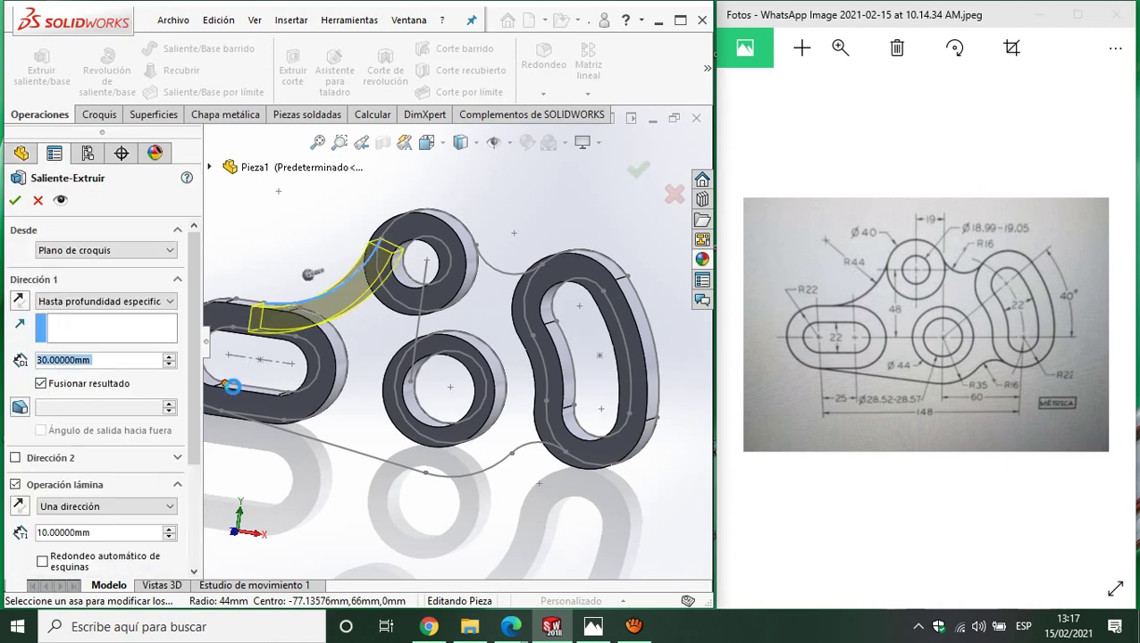
scroll(185, 489, "down", 3)
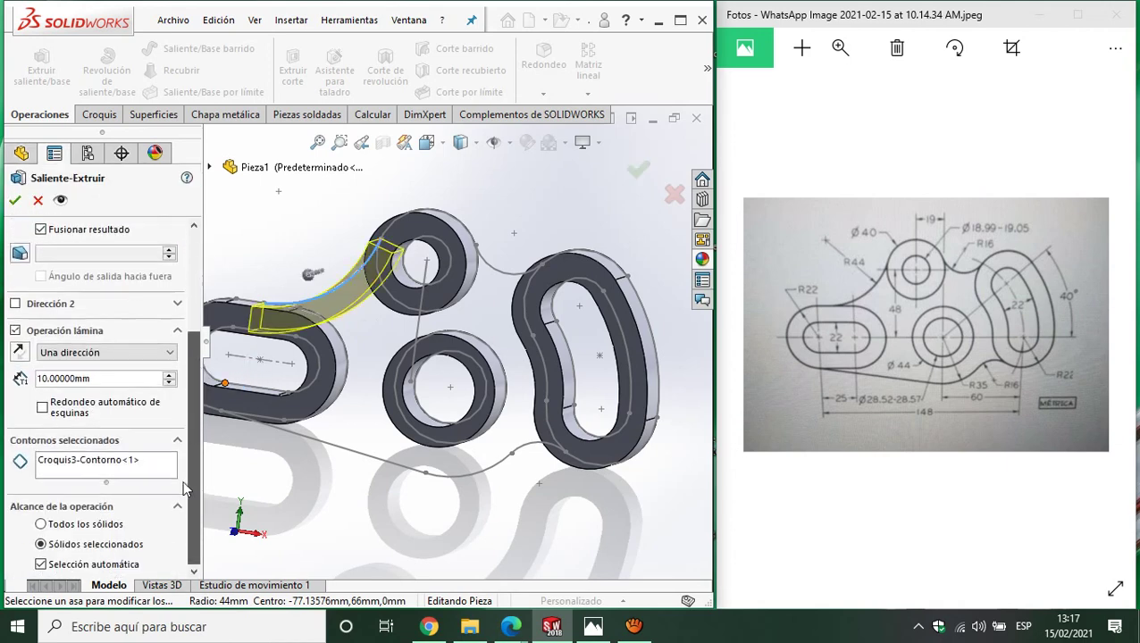
right_click(95, 462)
left_click(126, 494)
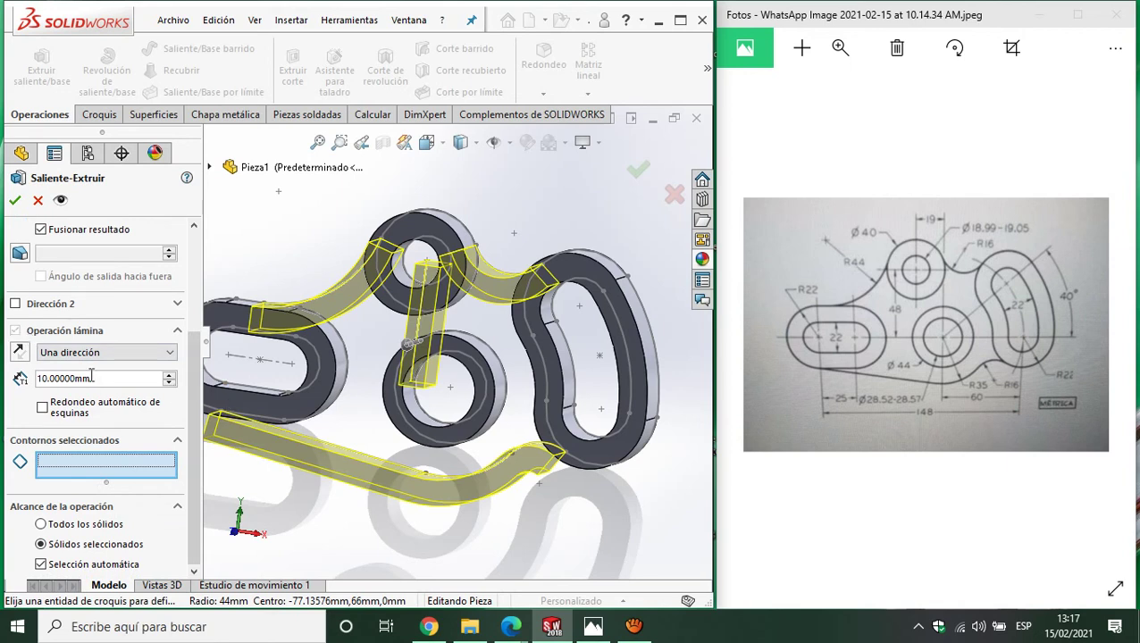
left_click(364, 418)
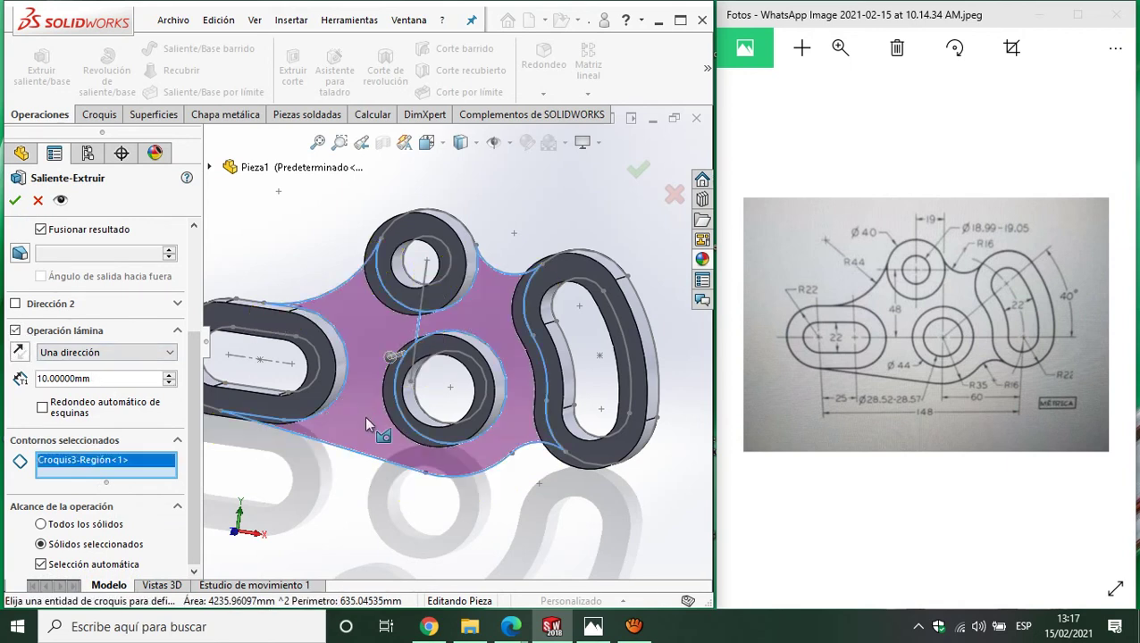
left_click(364, 416)
left_click(365, 416)
middle_click_drag(220, 409, 393, 367)
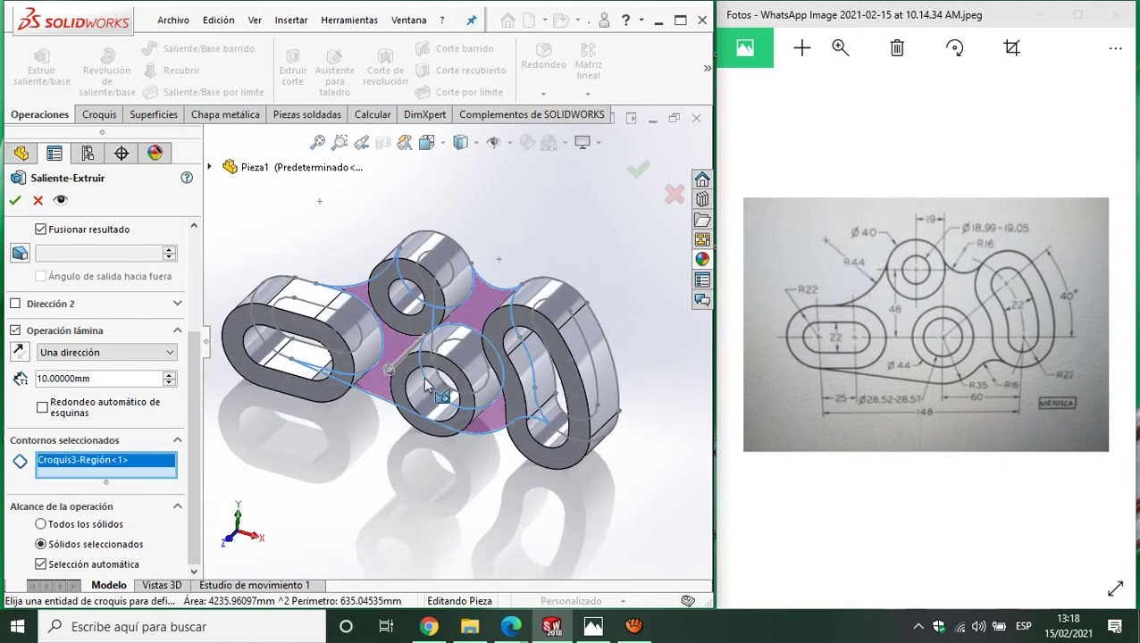
left_click(374, 407)
left_click(365, 409)
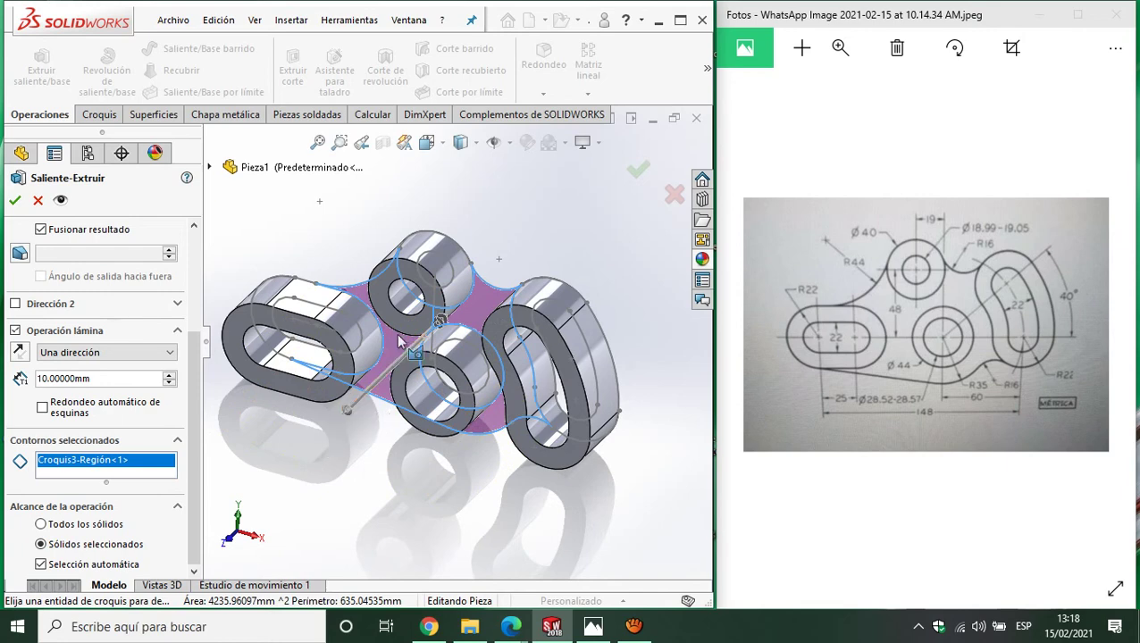
left_click(16, 332)
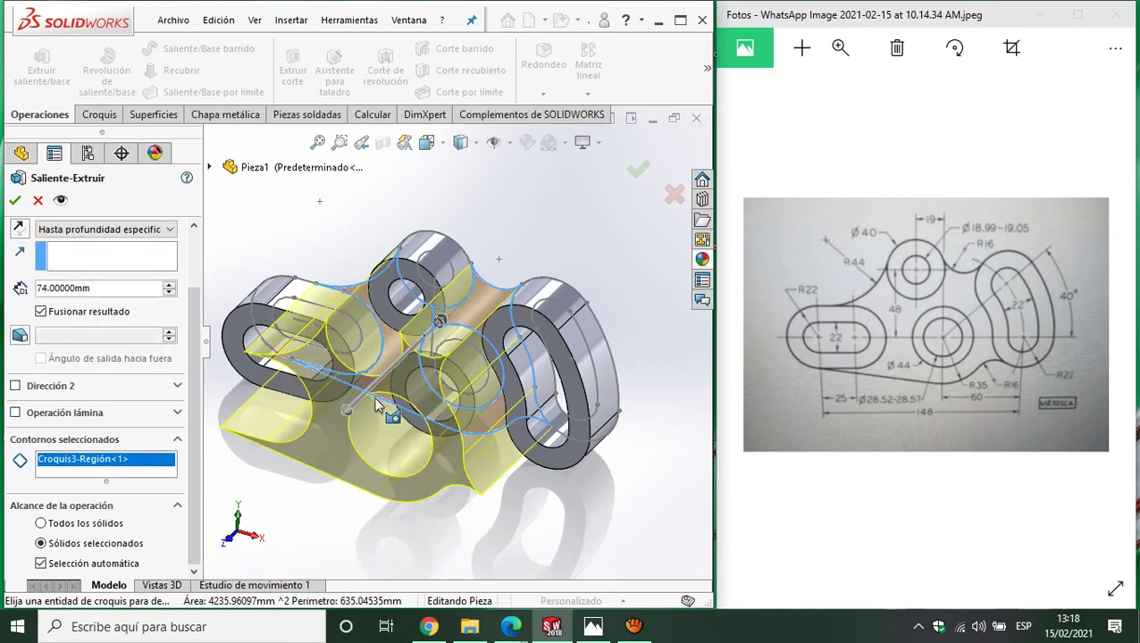
Change the plate depth from 74 mm to 10 mm and accept the extrusion.
middle_click_drag(375, 407, 384, 465)
double_click(107, 288)
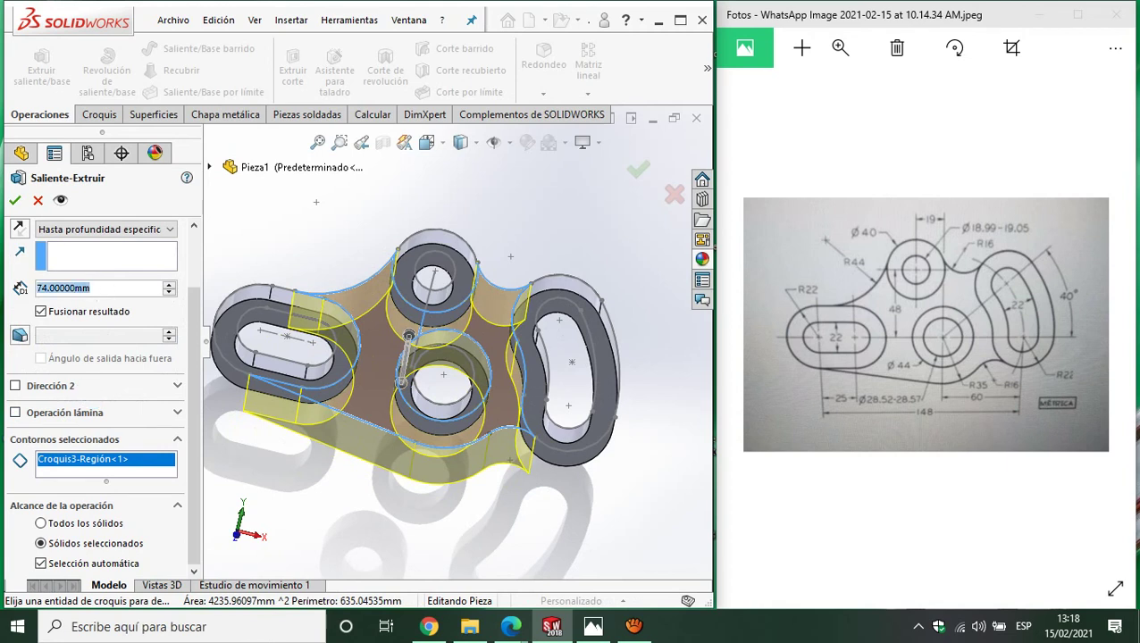
type("10")
key("Return")
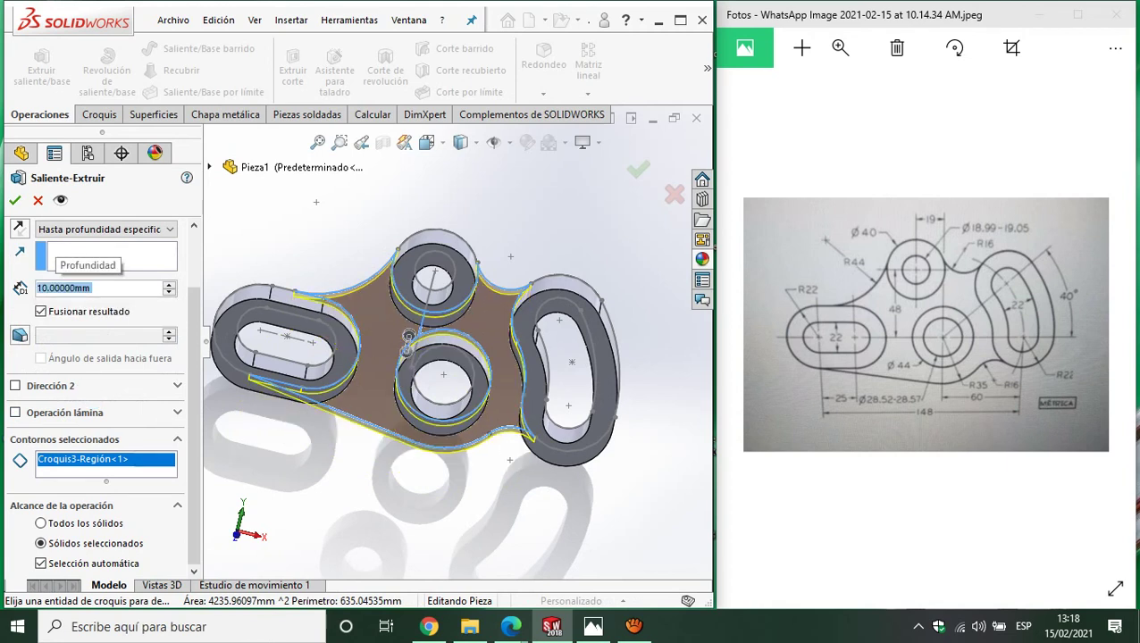
left_click(15, 200)
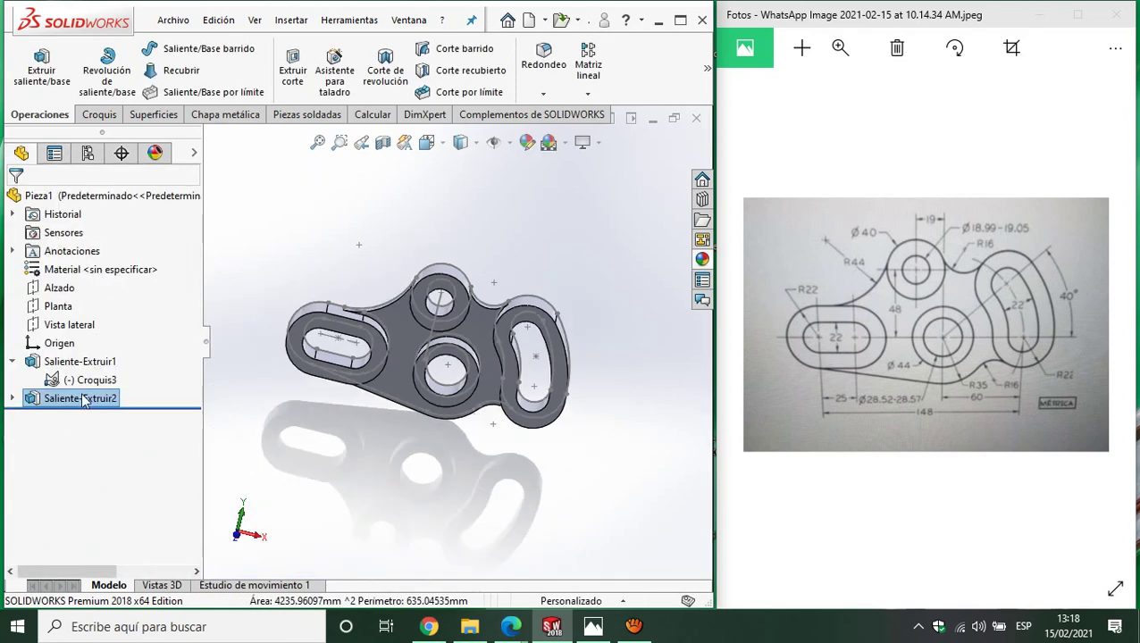
Hide Croquis3, switch to the isometric view, and orbit to inspect the bracket's underside.
right_click(89, 380)
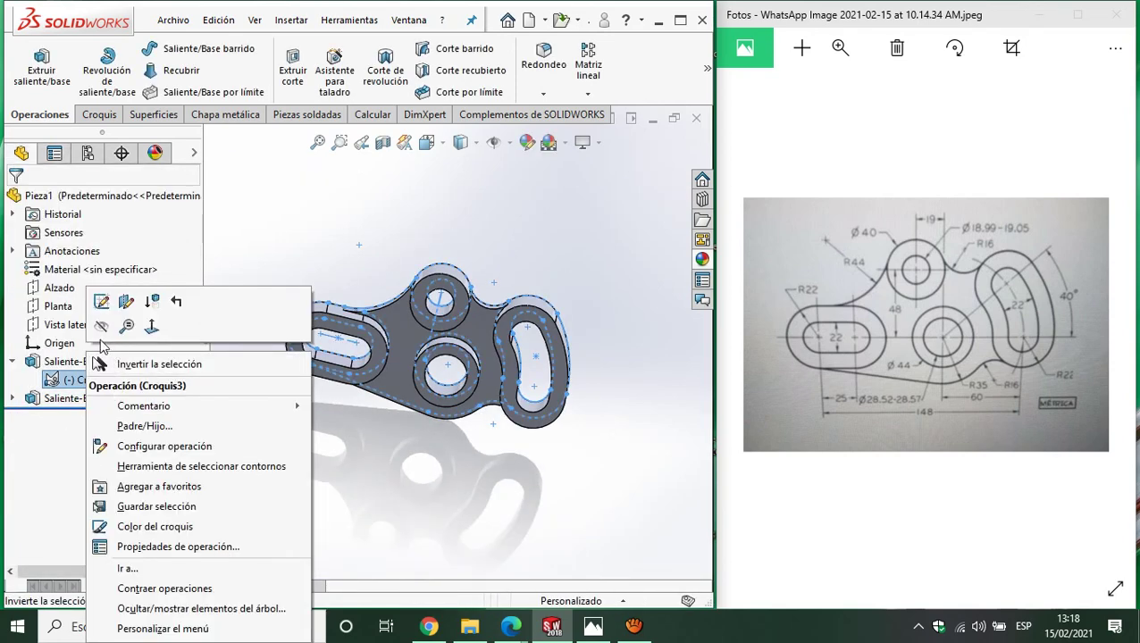
left_click(101, 327)
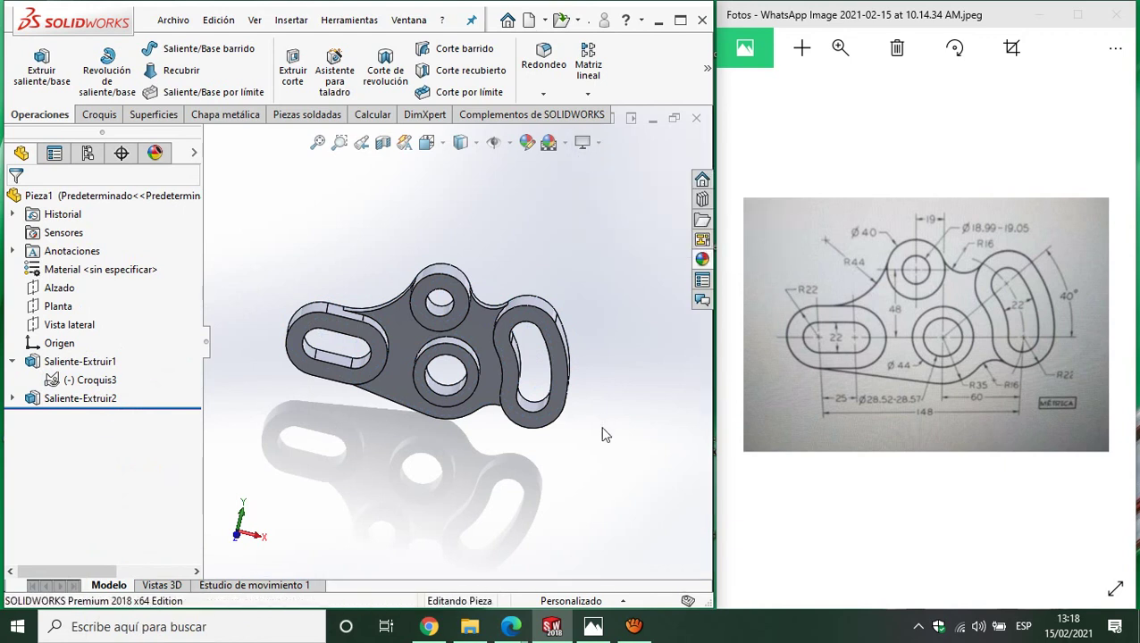
key("ctrl+7")
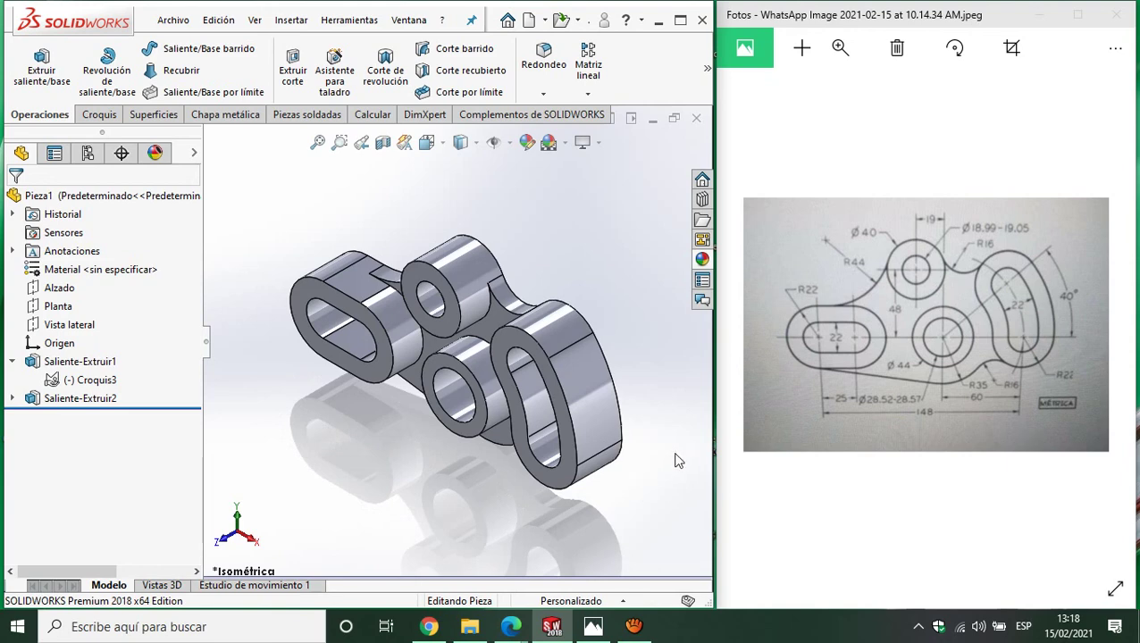
mouse_move(594, 473)
middle_mouse_down()
mouse_move(345, 426)
mouse_move(376, 564)
middle_mouse_up()
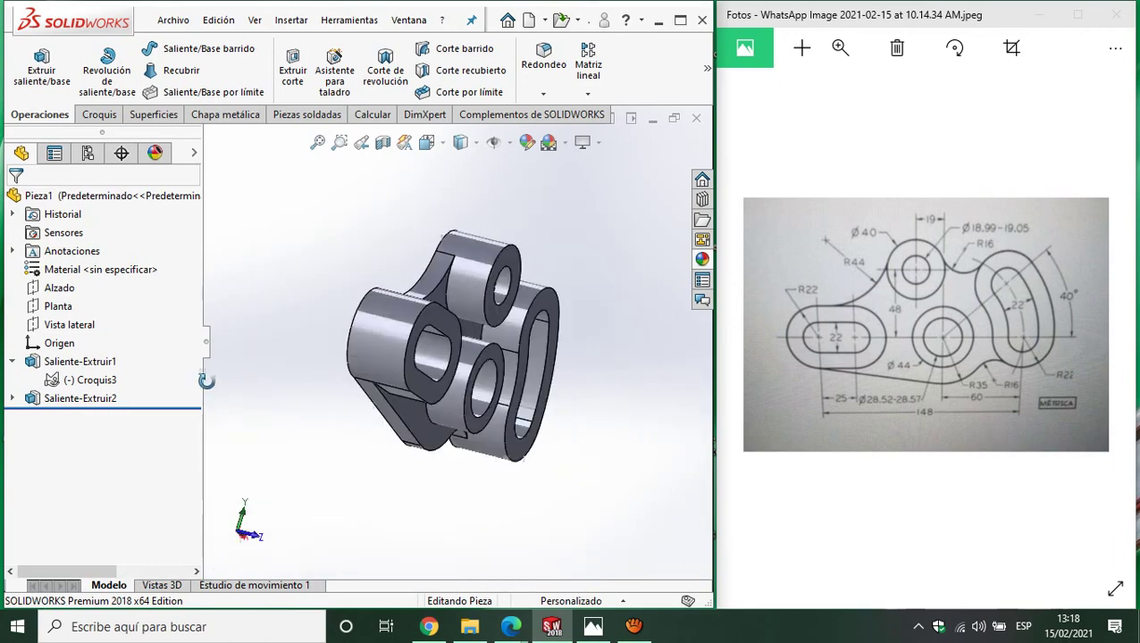